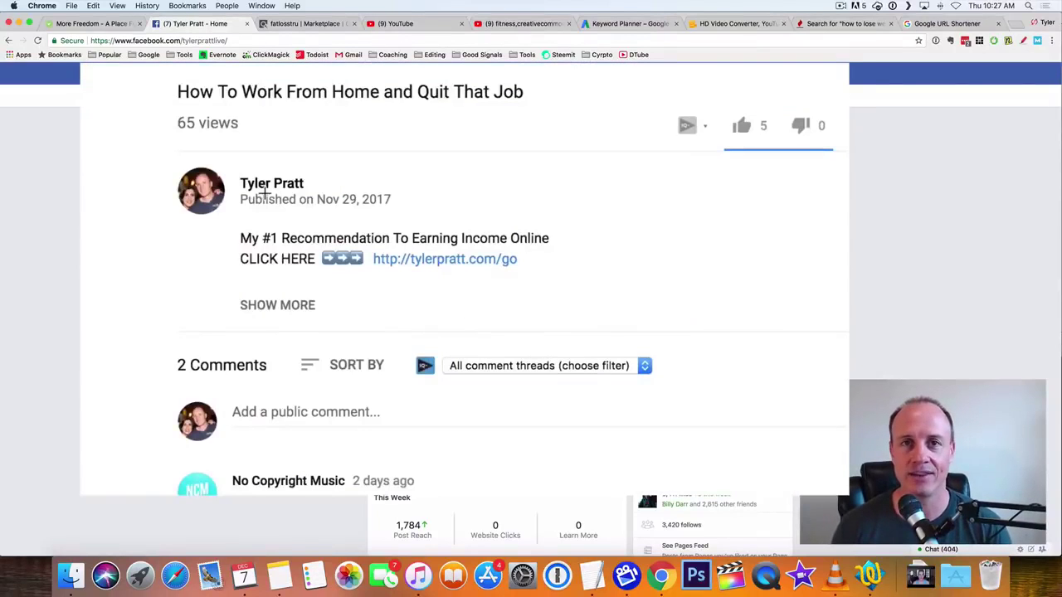
Leave the Facebook page for the ClickBank Marketplace tab
mouse_move(264, 193)
mouse_down()
mouse_move(618, 243)
mouse_move(141, 202)
mouse_up()
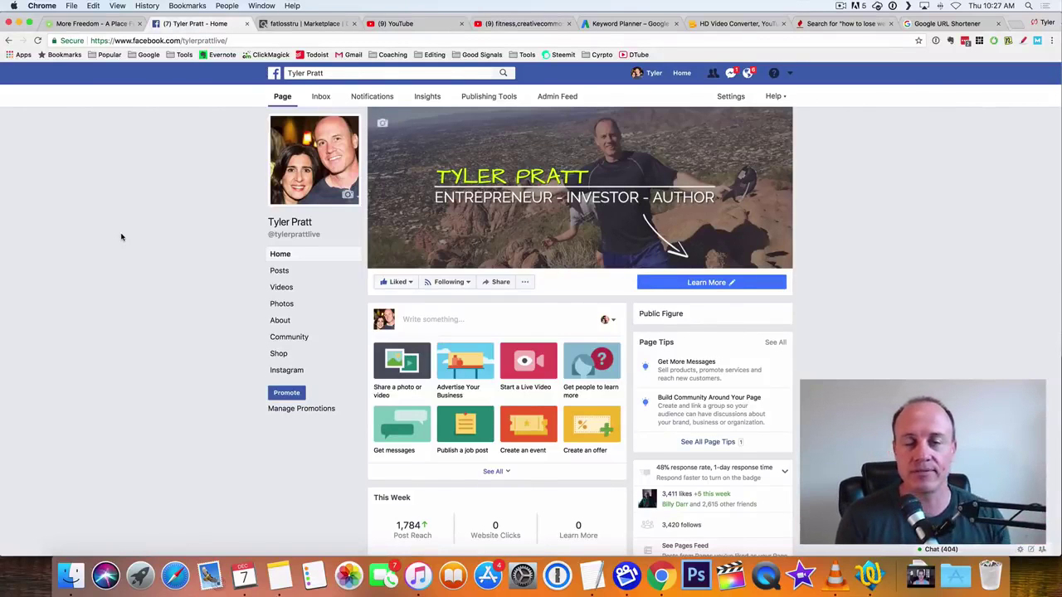
click(328, 24)
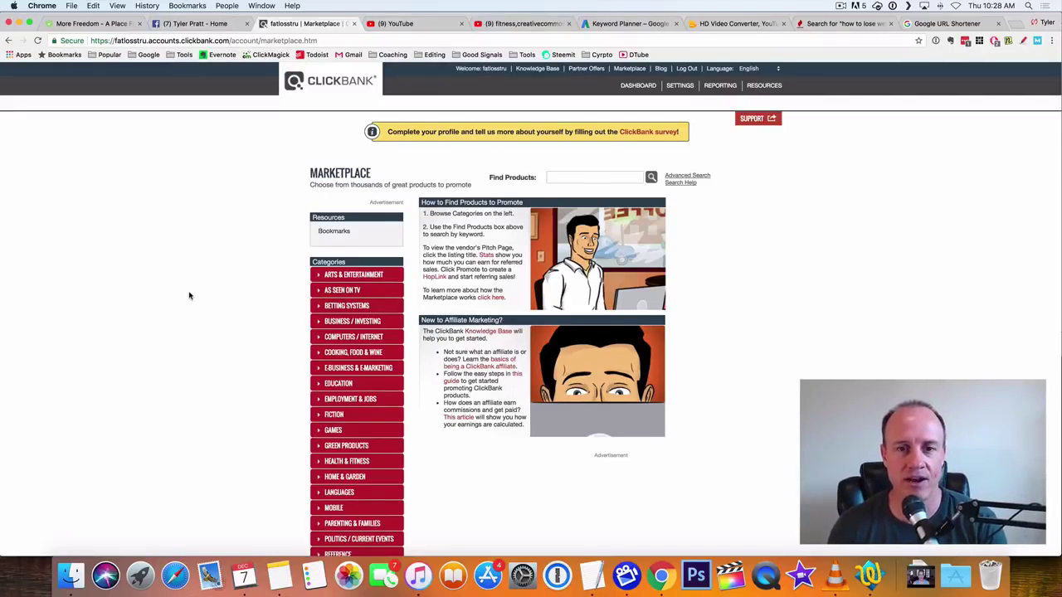
Open ClickBank's Health & Fitness category and sort its products by Gravity
scroll(187, 294, down, 5)
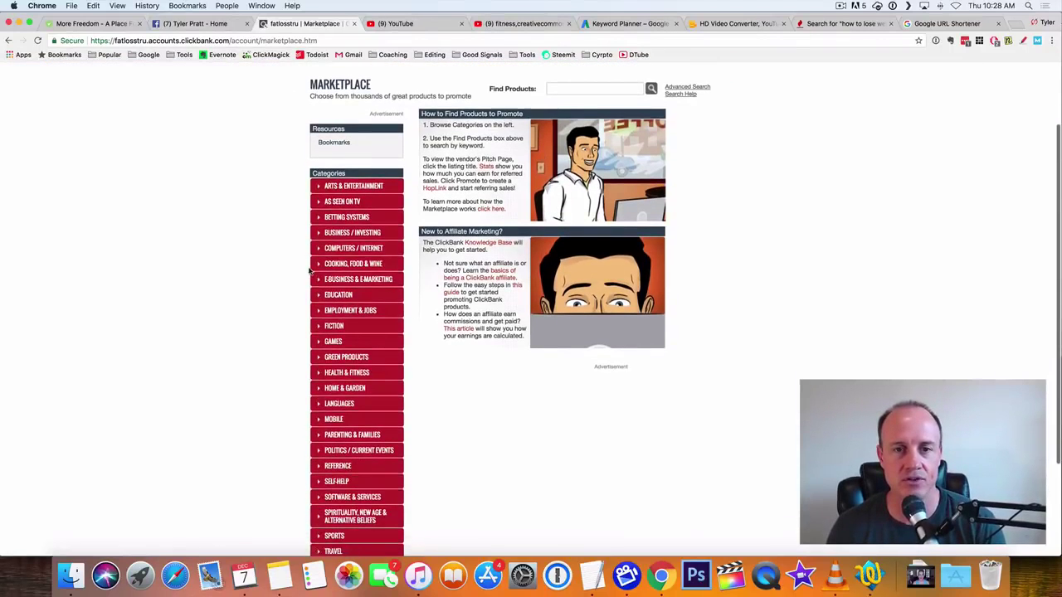
scroll(265, 304, down, 3)
click(332, 327)
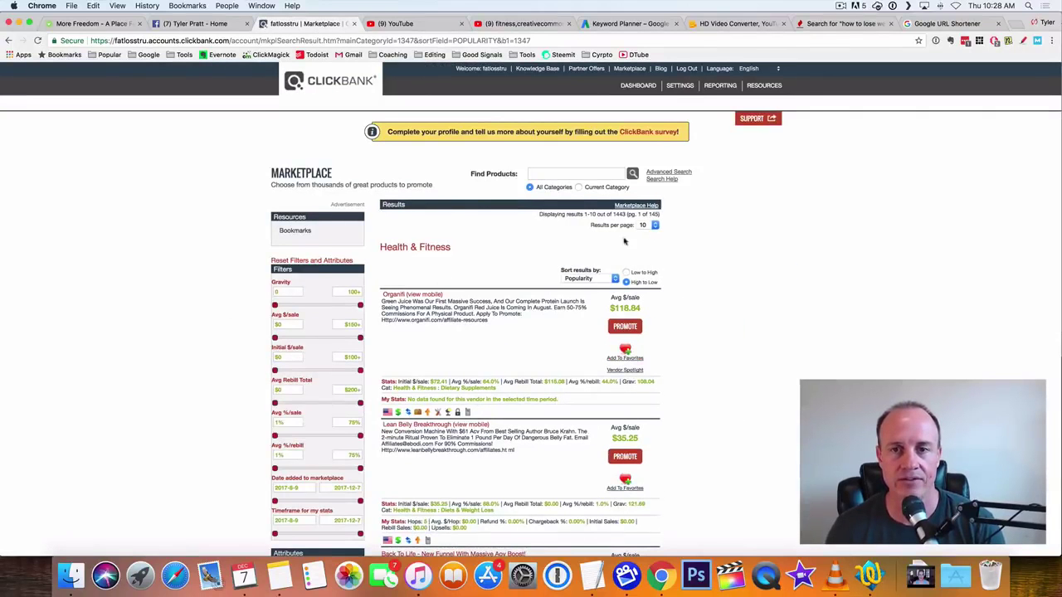
click(593, 280)
click(594, 328)
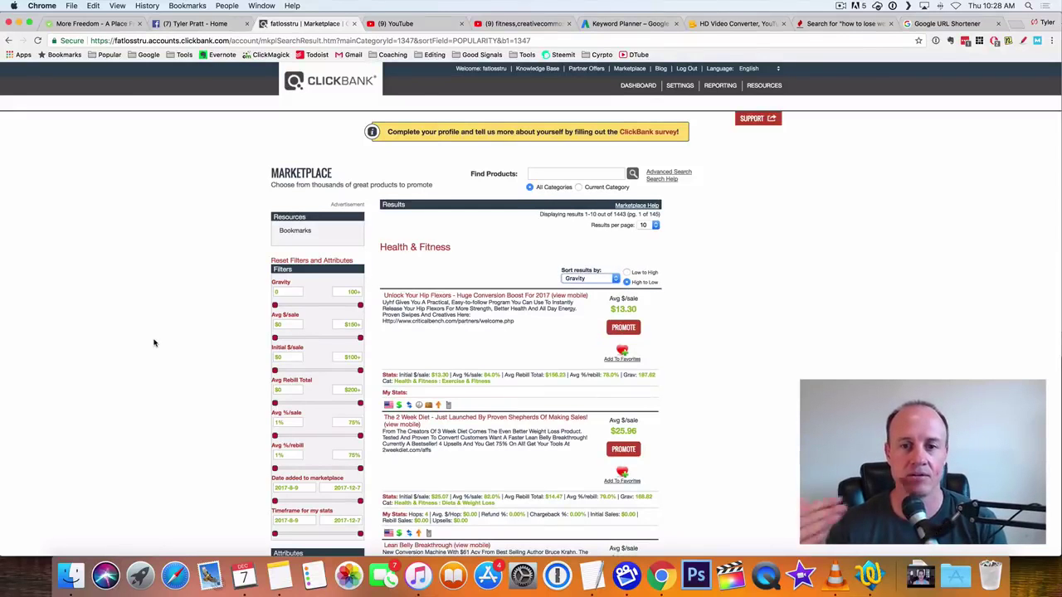
scroll(154, 342, down, 2)
scroll(155, 344, down, 1)
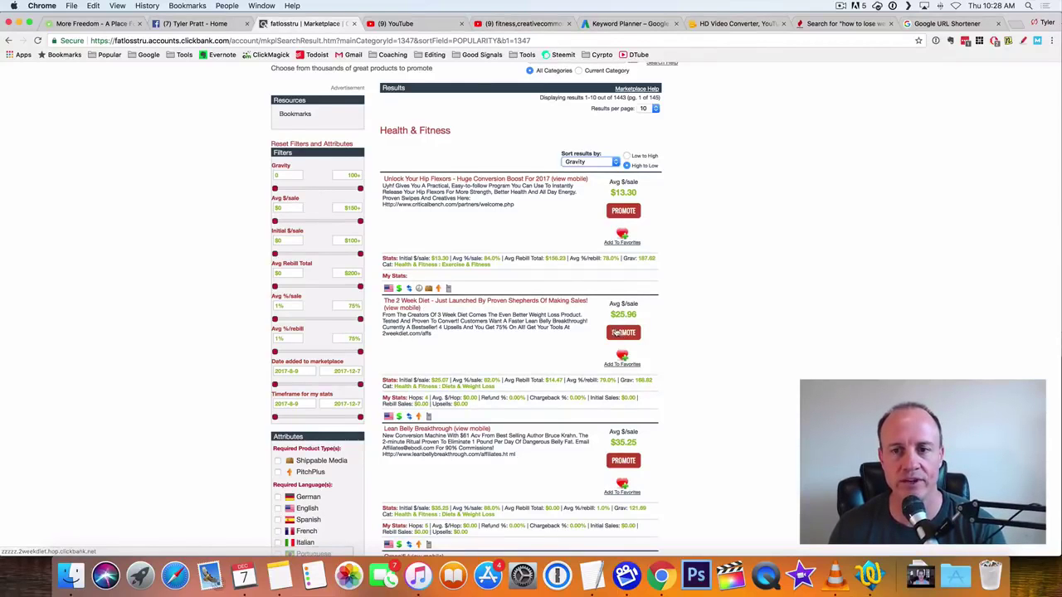
Create a HopLink for The 2 Week Diet and copy its URL
click(623, 333)
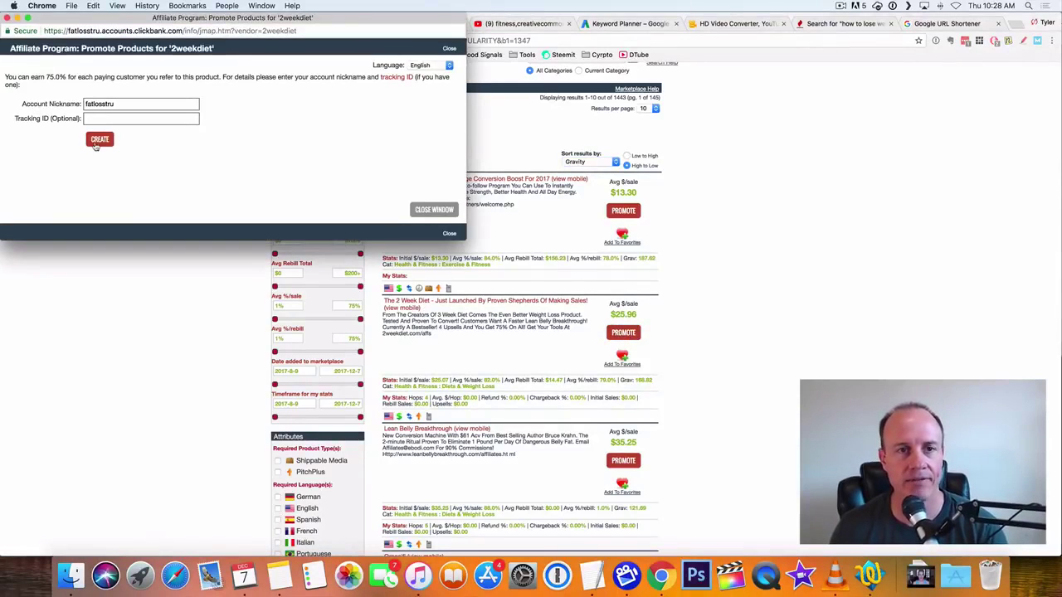
click(100, 141)
drag(190, 95, 10, 102)
right_click(32, 97)
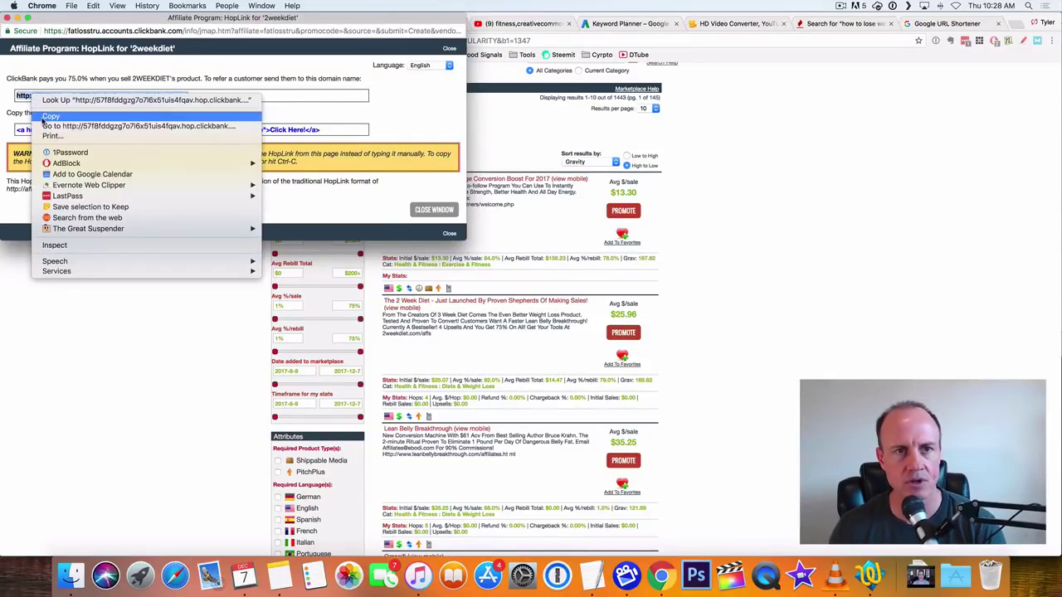
click(50, 114)
click(432, 211)
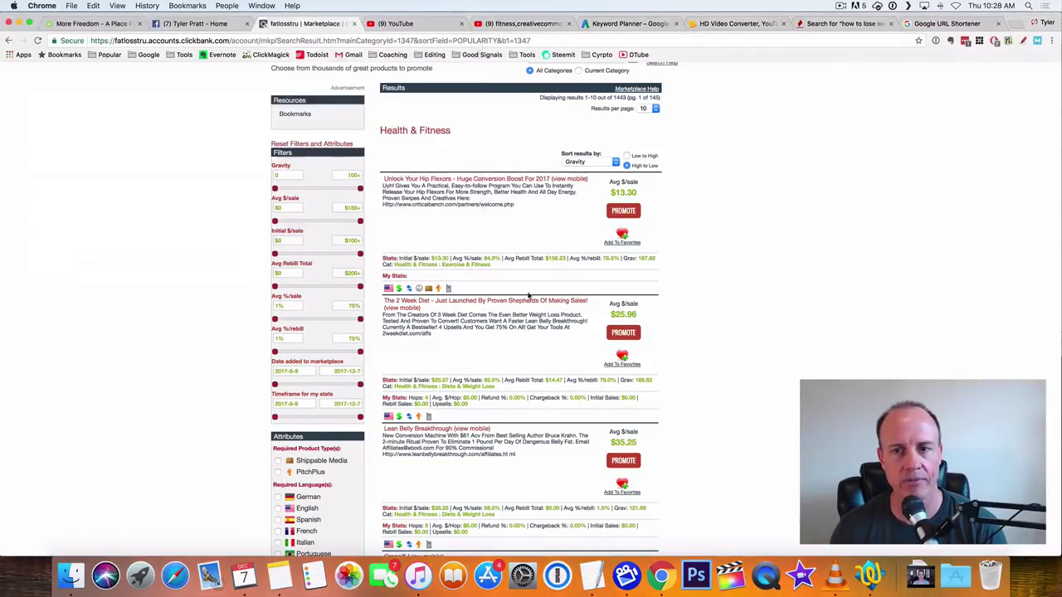
Regenerate The 2 Week Diet HopLink, copy it again and close the window
click(624, 333)
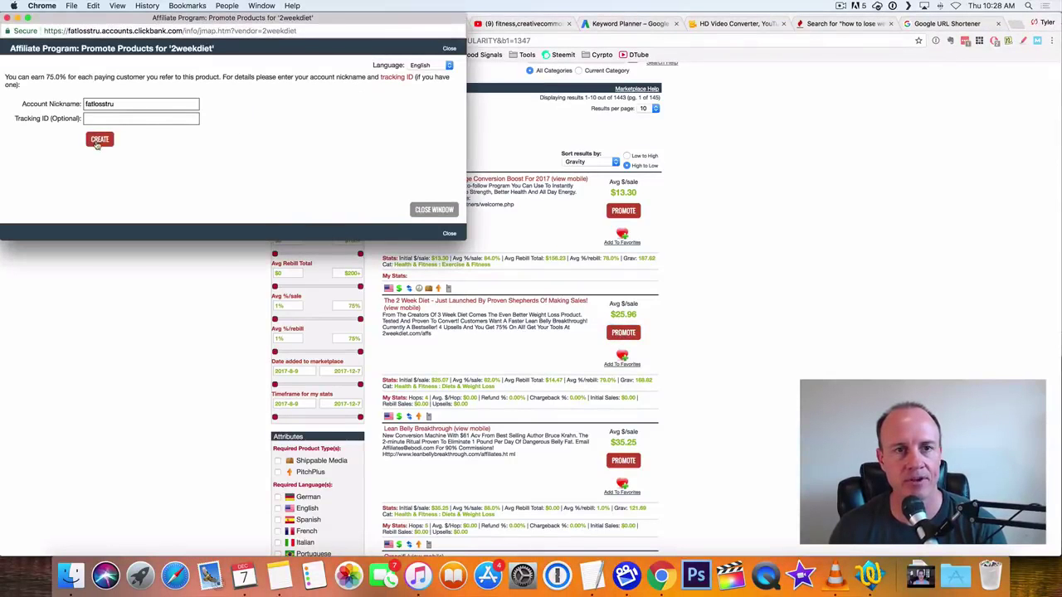
click(98, 140)
drag(199, 96, 15, 97)
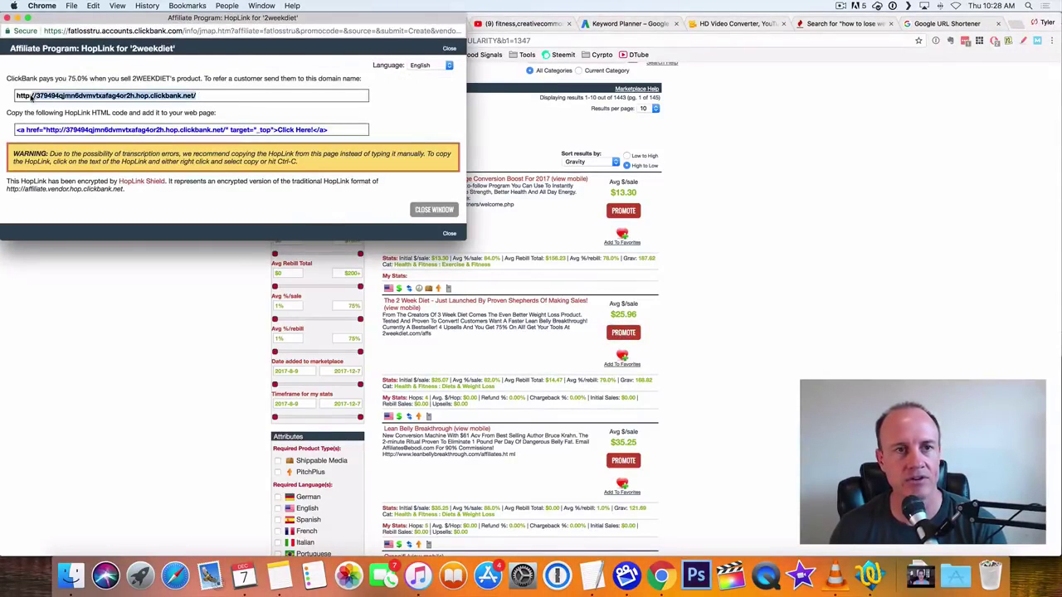
right_click(44, 94)
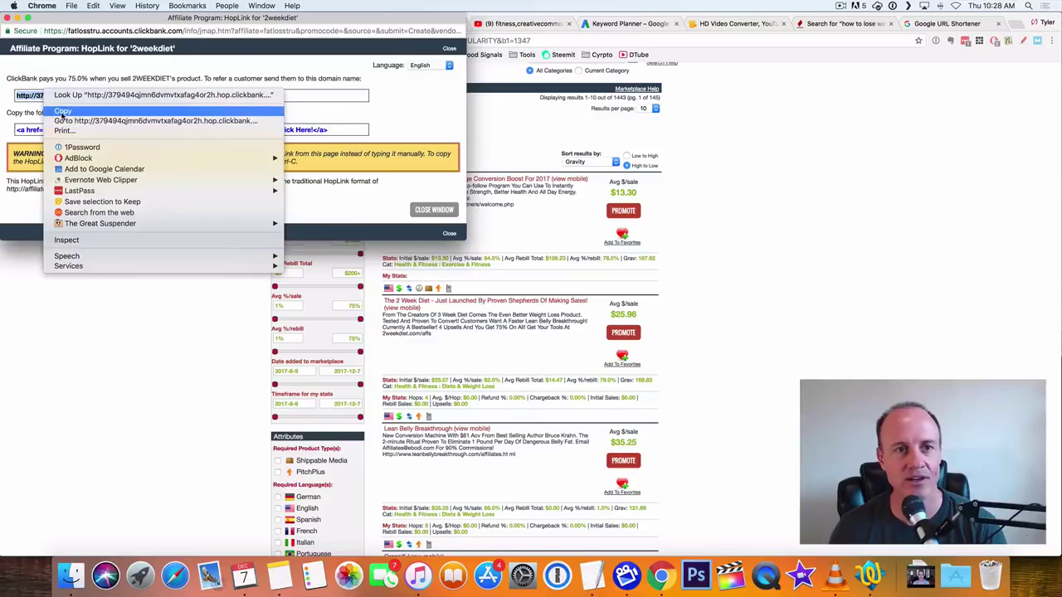
click(62, 111)
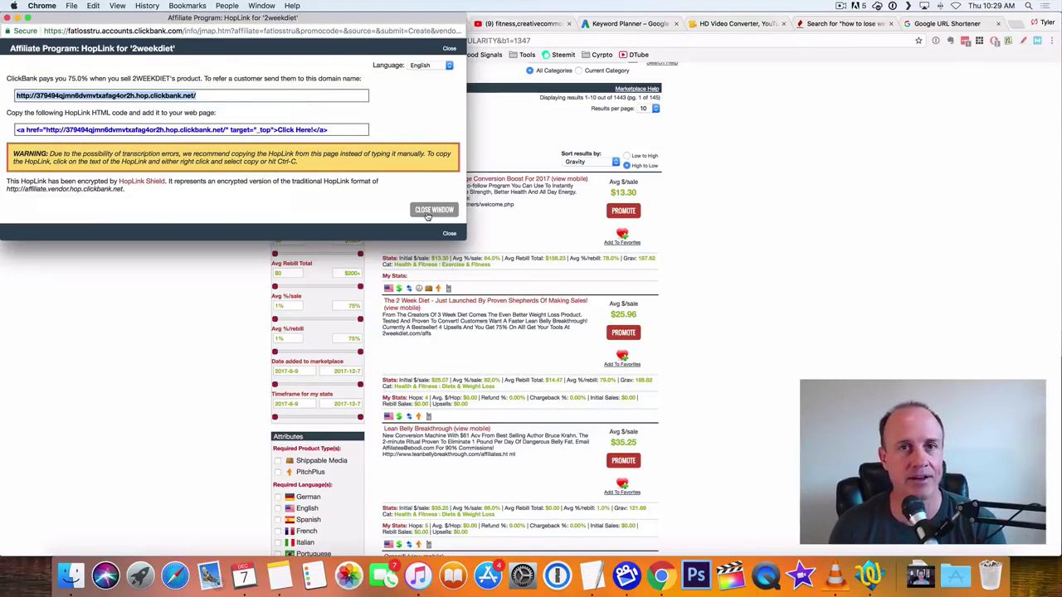
click(8, 18)
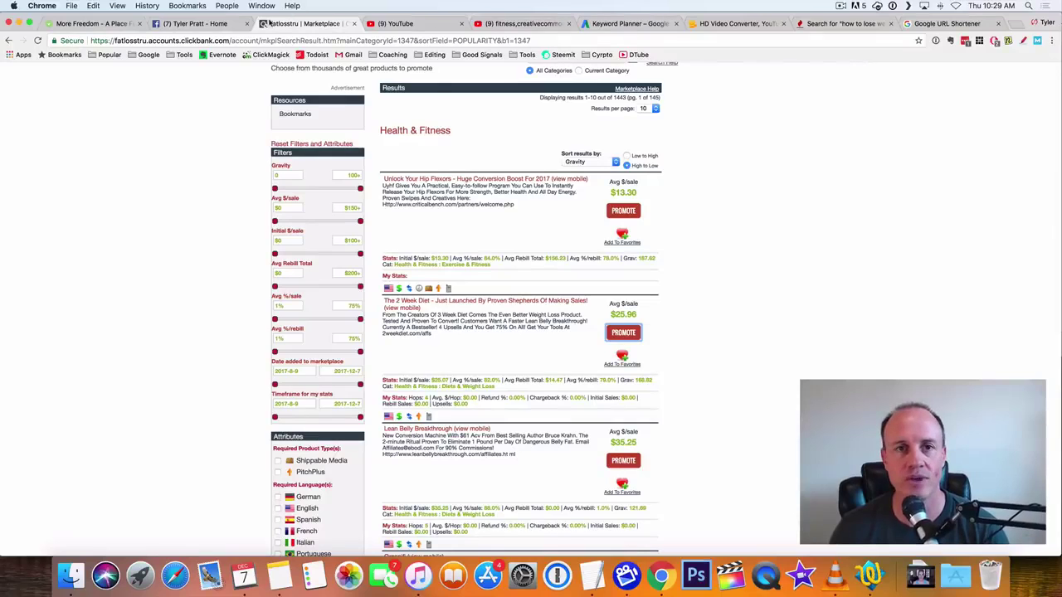
Shorten the pasted 2 Week Diet HopLink to goo.gl/74v8jM and copy the short URL
click(951, 24)
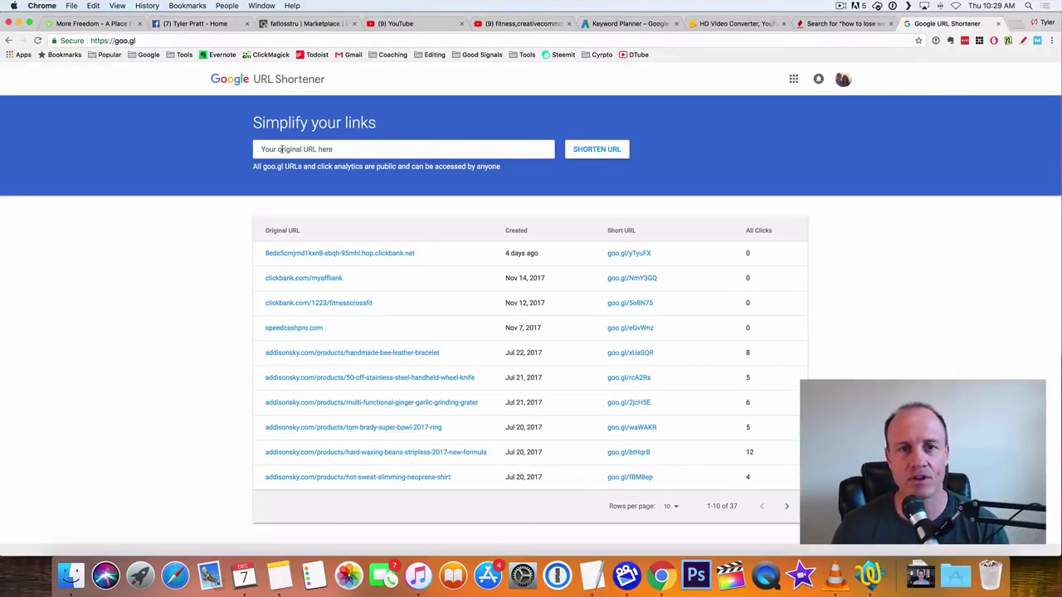
click(281, 149)
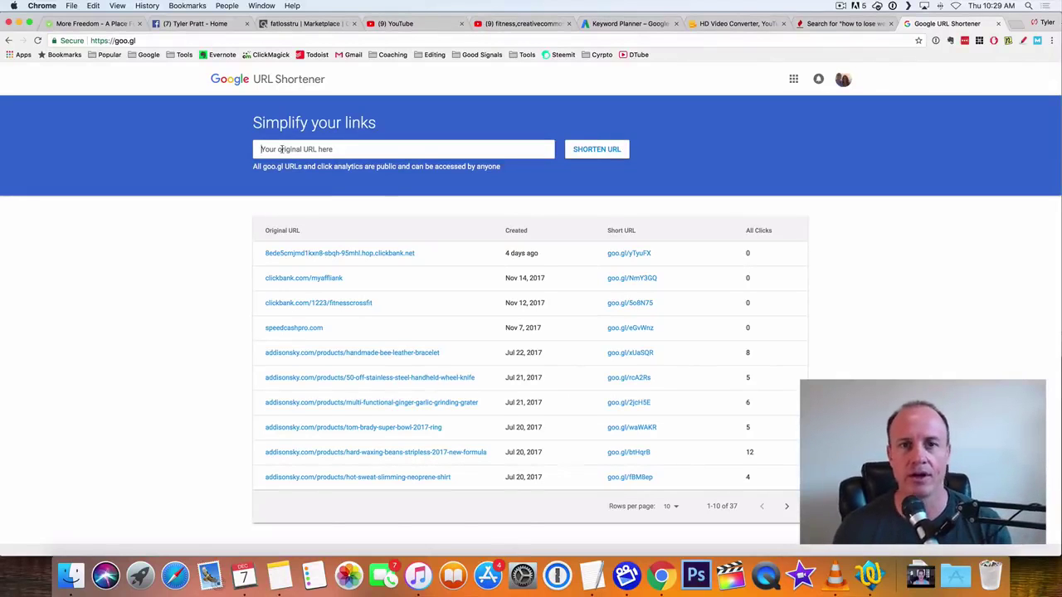
right_click(281, 150)
click(298, 200)
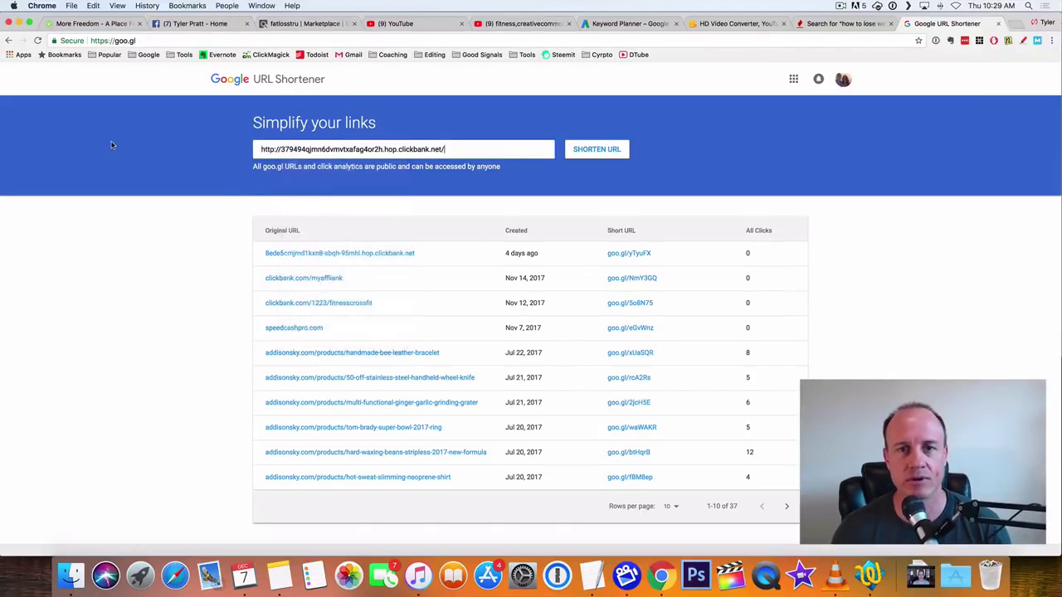
click(597, 151)
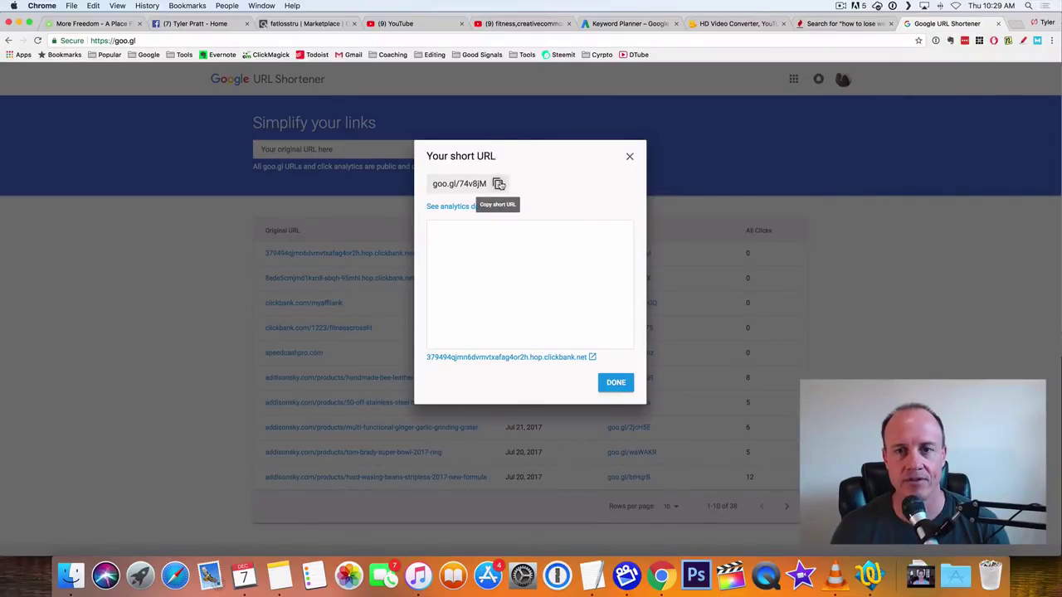
click(499, 184)
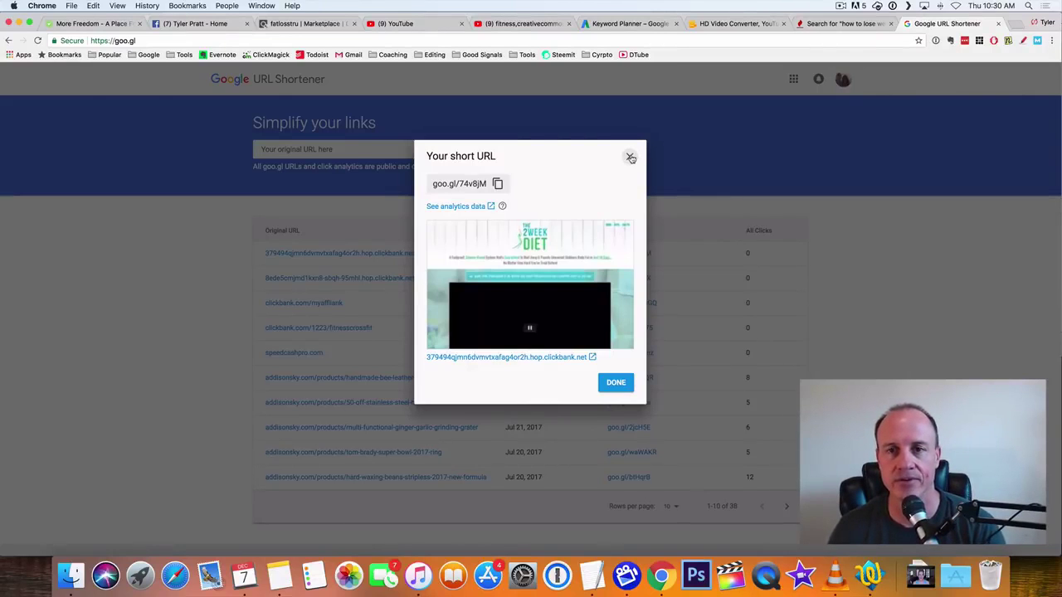
click(631, 158)
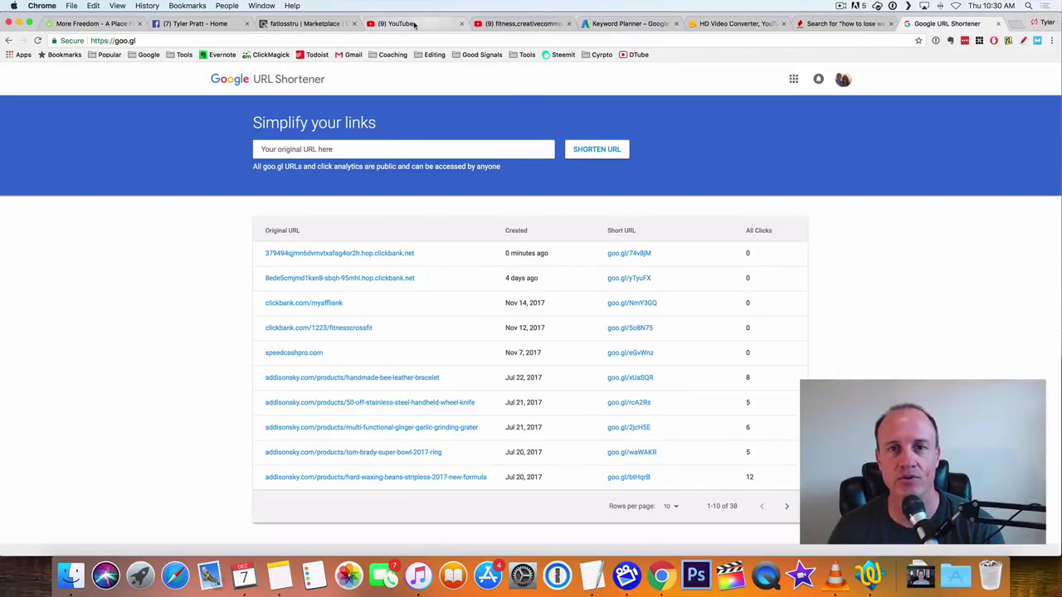
Replace the previous YouTube query with a search for 'how to lose weight women'
click(414, 24)
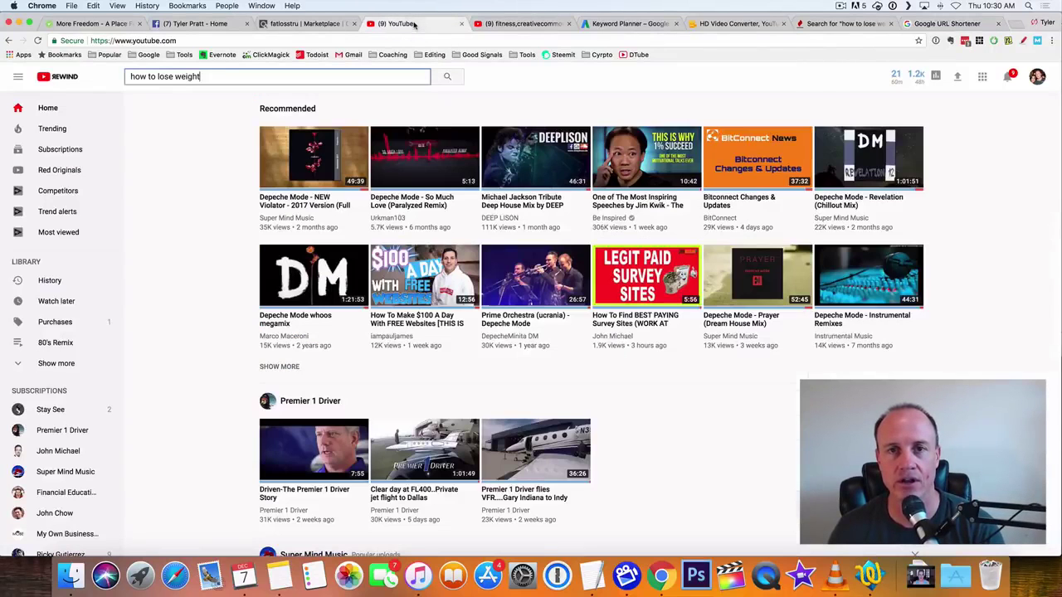
triple_click(212, 75)
key(BackSpace)
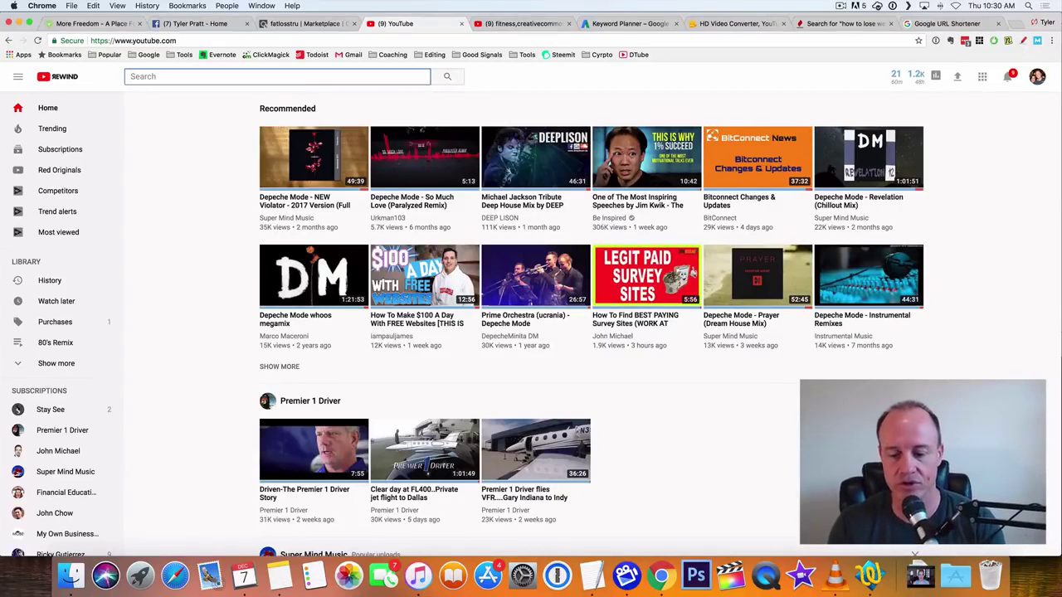
text(how to lose)
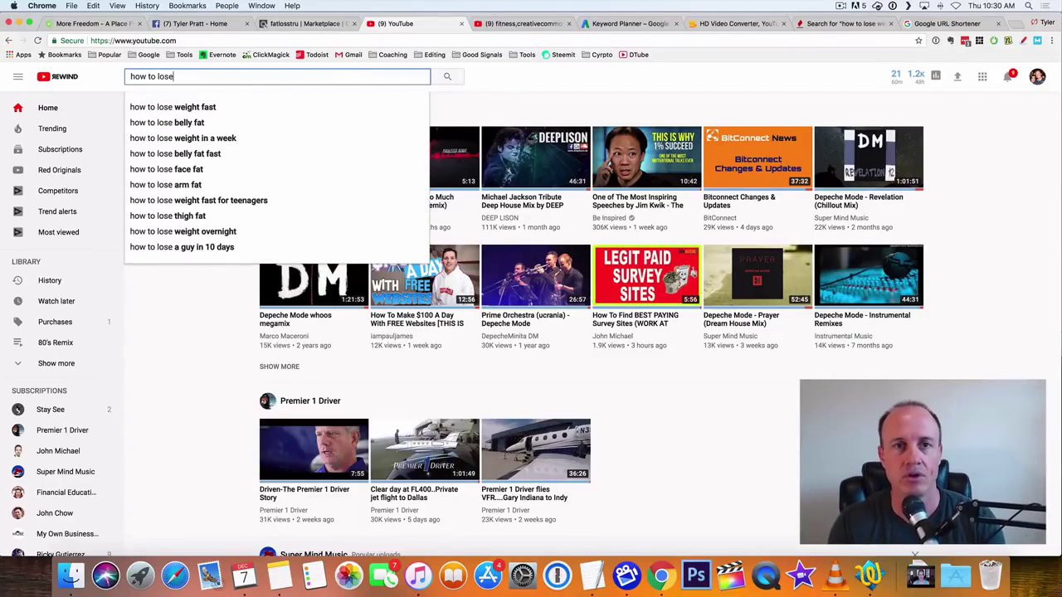
text( we)
key(BackSpace)
key(BackSpace)
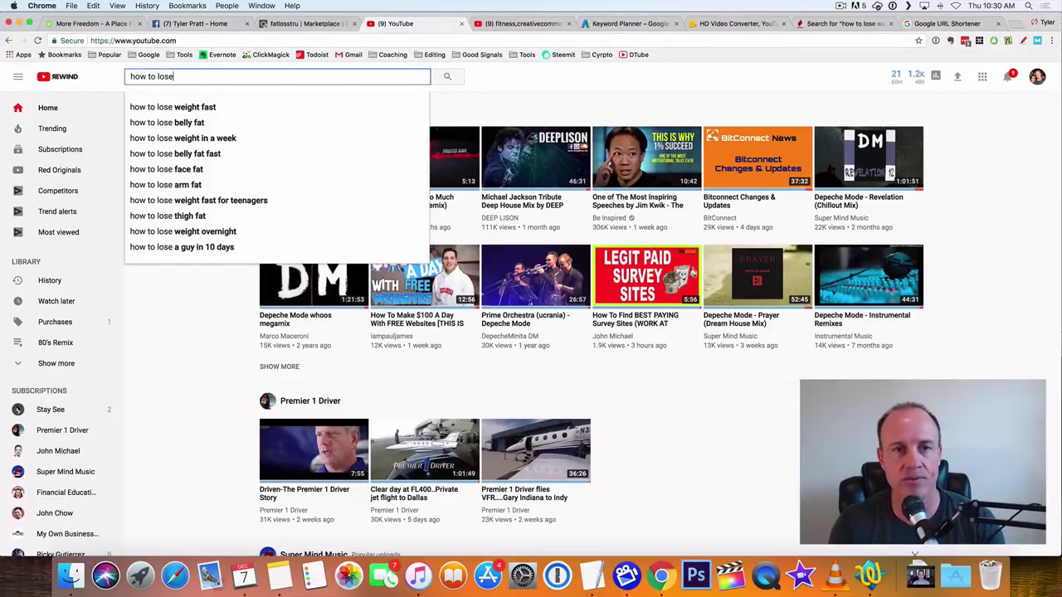
text(w)
text(ie)
key(BackSpace)
key(BackSpace)
text(eight)
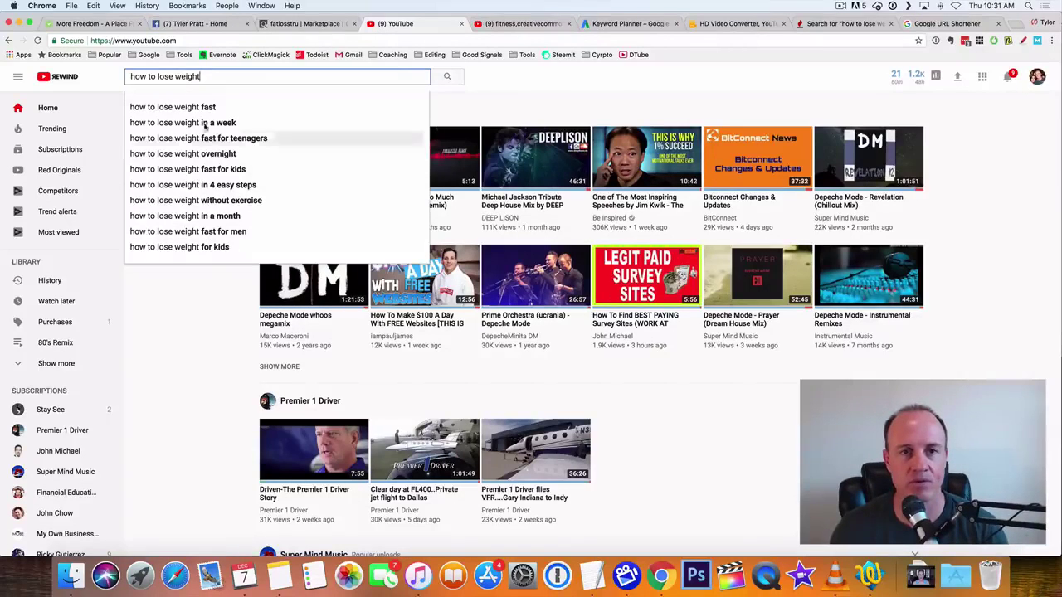
text( wo)
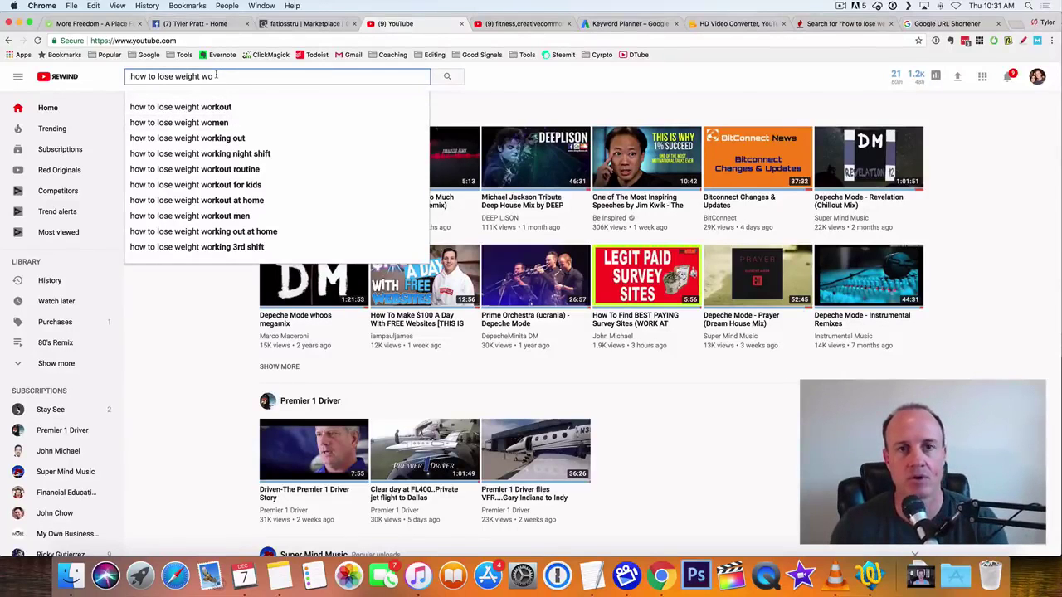
text(men)
key(BackSpace)
key(BackSpace)
key(BackSpace)
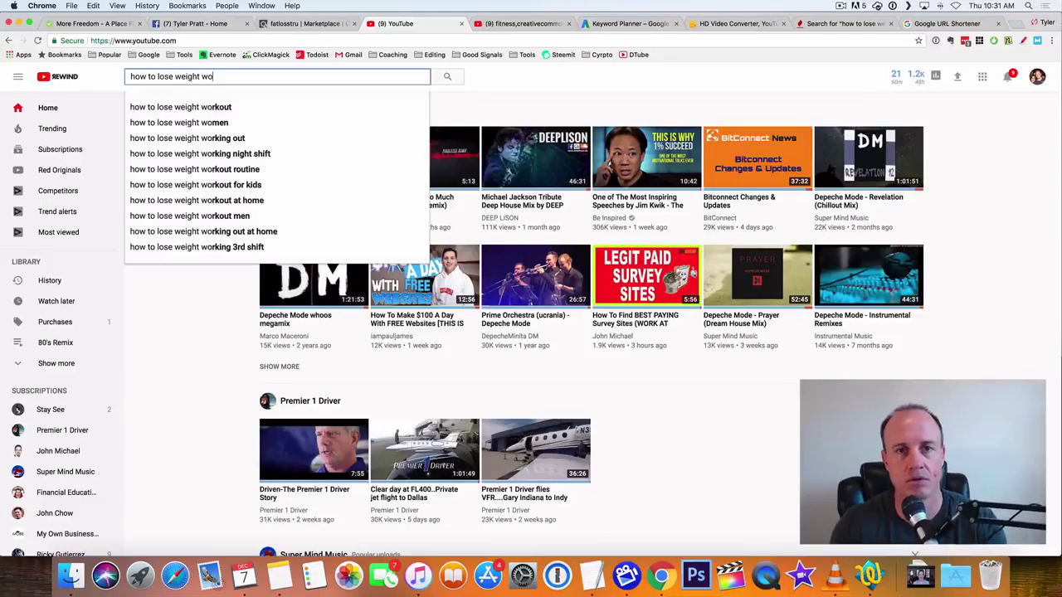
text(mn)
key(BackSpace)
key(BackSpace)
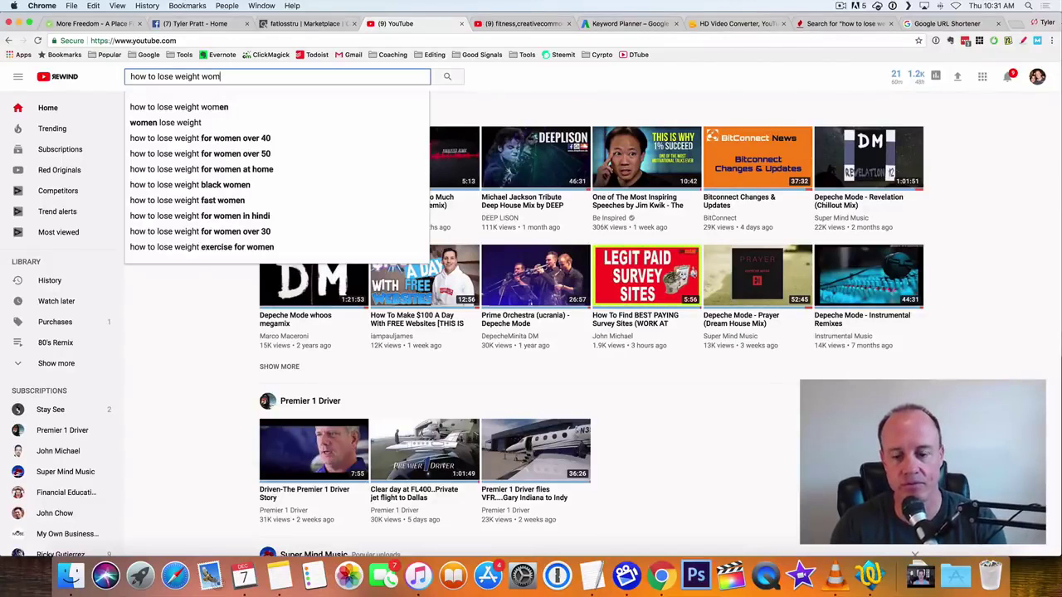
key(Return)
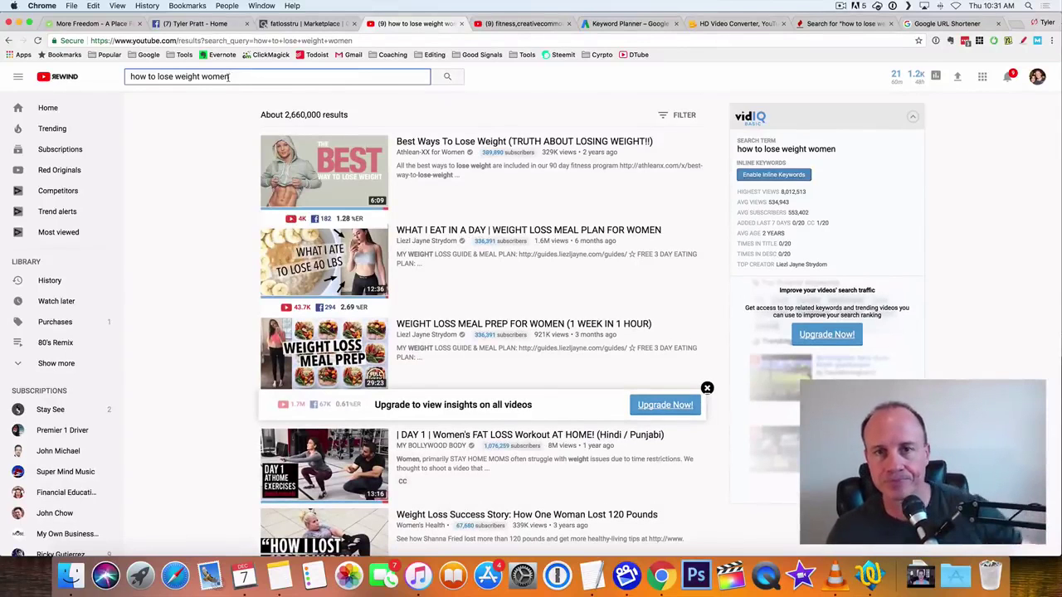
Check Keyword Planner's 'how to lose weight' ideas, then view Keyword Tool's results
click(731, 23)
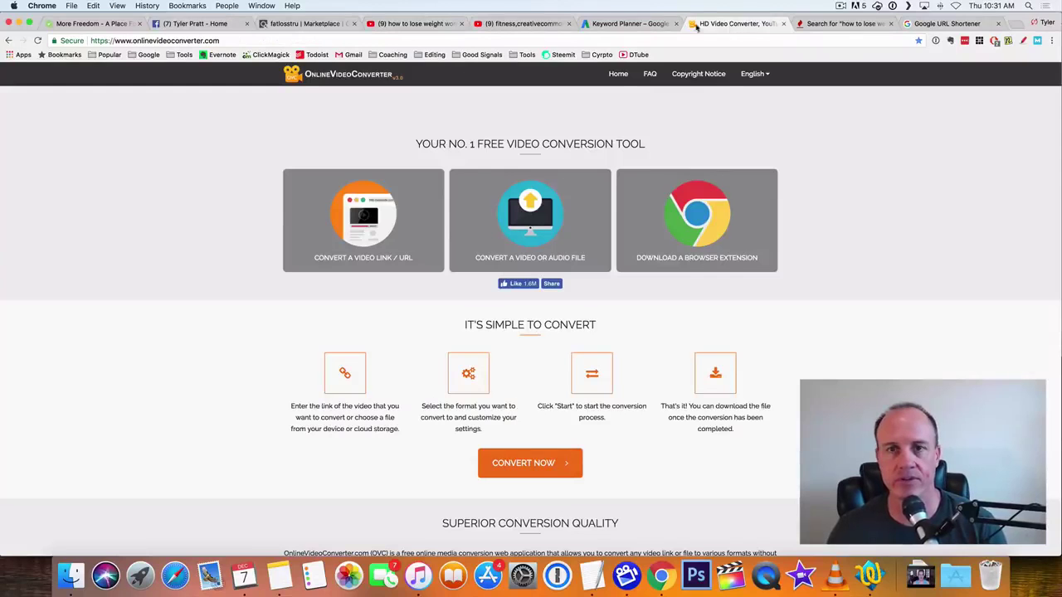
click(620, 25)
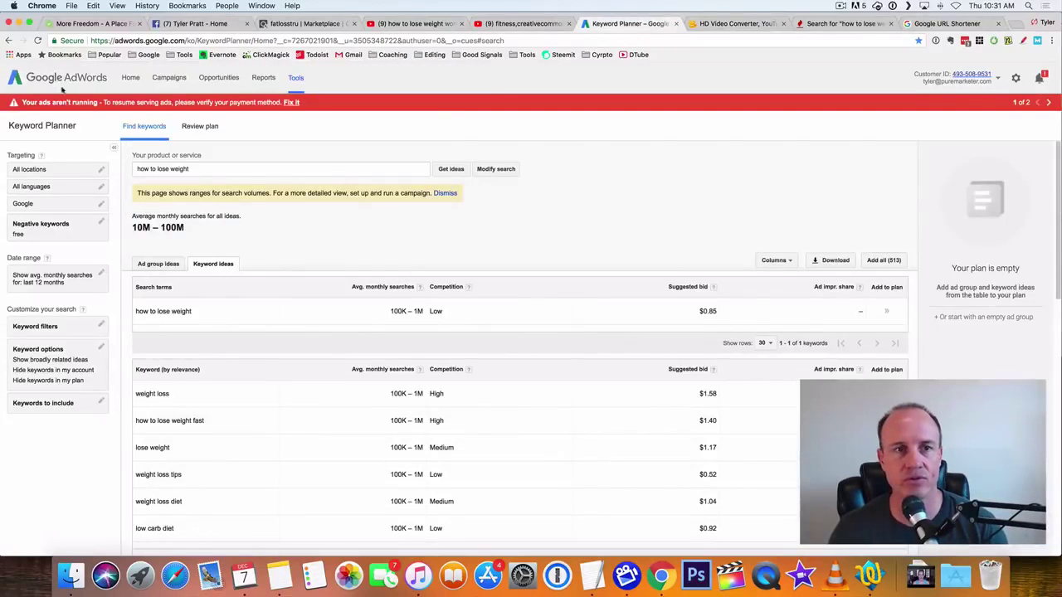
click(241, 168)
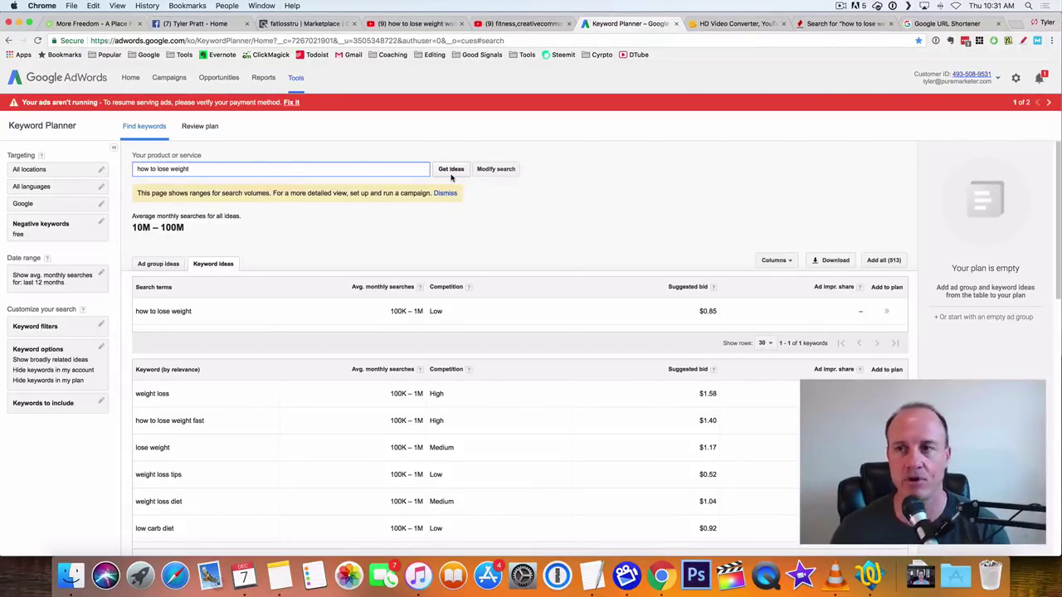
click(842, 23)
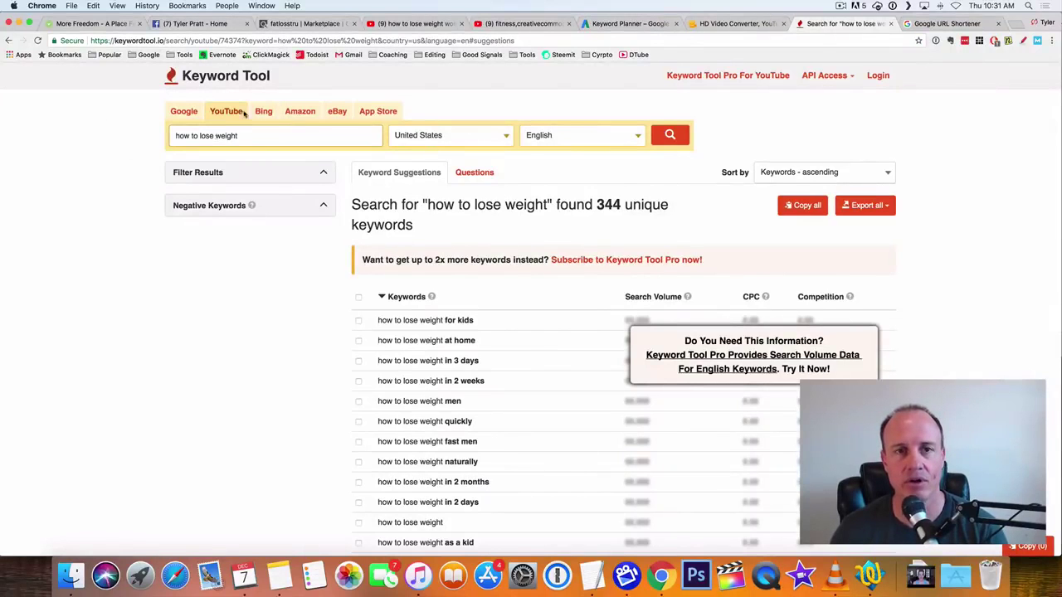
click(236, 116)
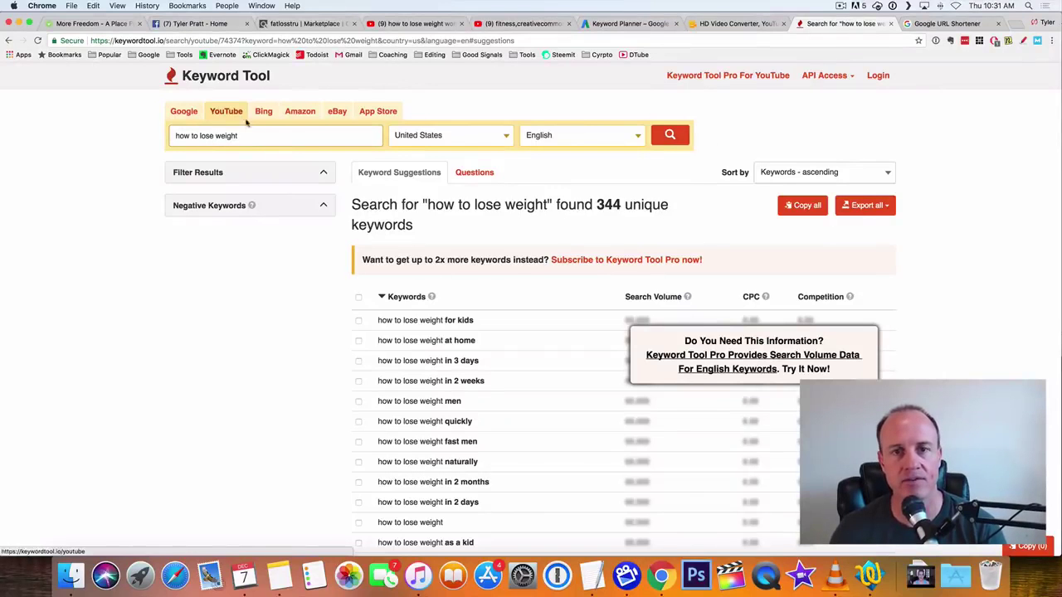
scroll(317, 340, down, 2)
scroll(316, 339, down, 2)
scroll(316, 339, down, 2)
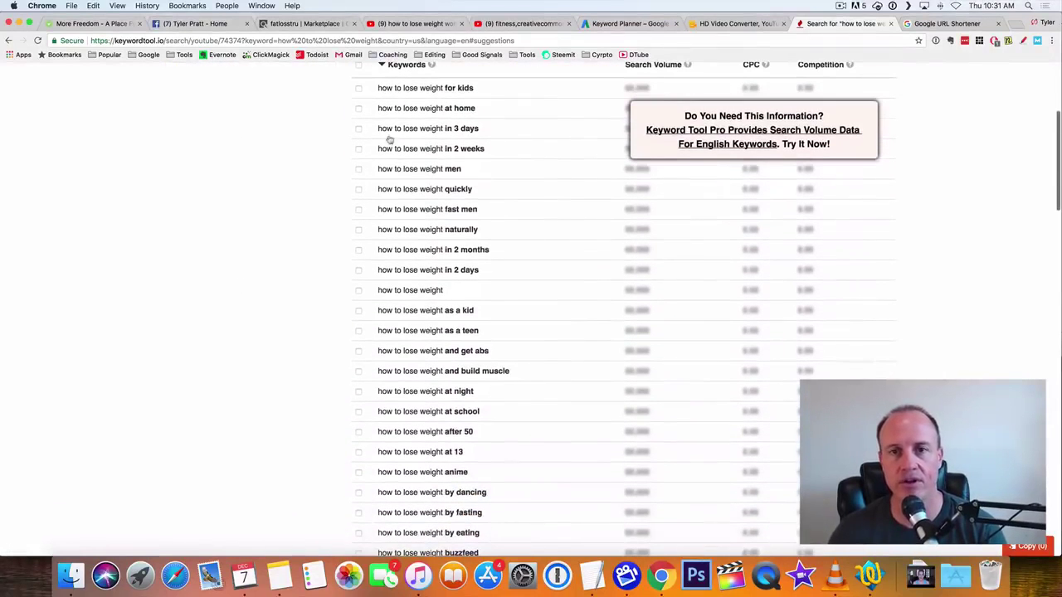
scroll(433, 351, down, 4)
scroll(433, 351, down, 1)
scroll(431, 353, down, 2)
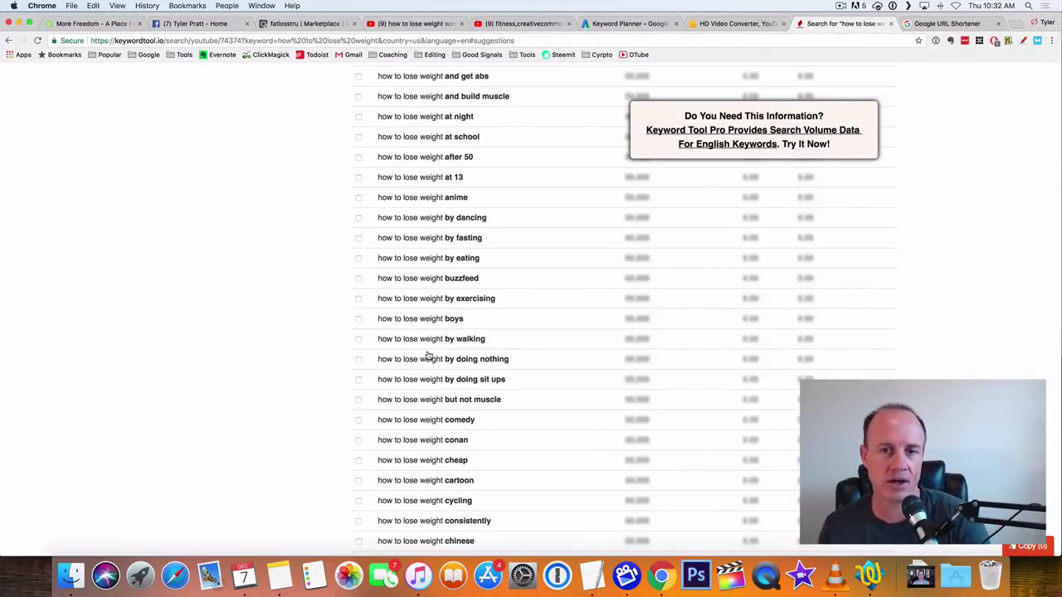
scroll(428, 355, up, 1)
scroll(428, 354, up, 3)
scroll(428, 355, up, 3)
scroll(428, 355, up, 3)
Extend the Keyword Tool YouTube search to 'how to lose weight w', getting 12 suggestions
scroll(428, 355, down, 5)
scroll(428, 355, down, 3)
scroll(428, 355, down, 3)
scroll(428, 355, down, 2)
scroll(430, 348, down, 1)
scroll(430, 348, down, 3)
scroll(430, 348, down, 12)
scroll(427, 348, up, 11)
scroll(427, 348, up, 10)
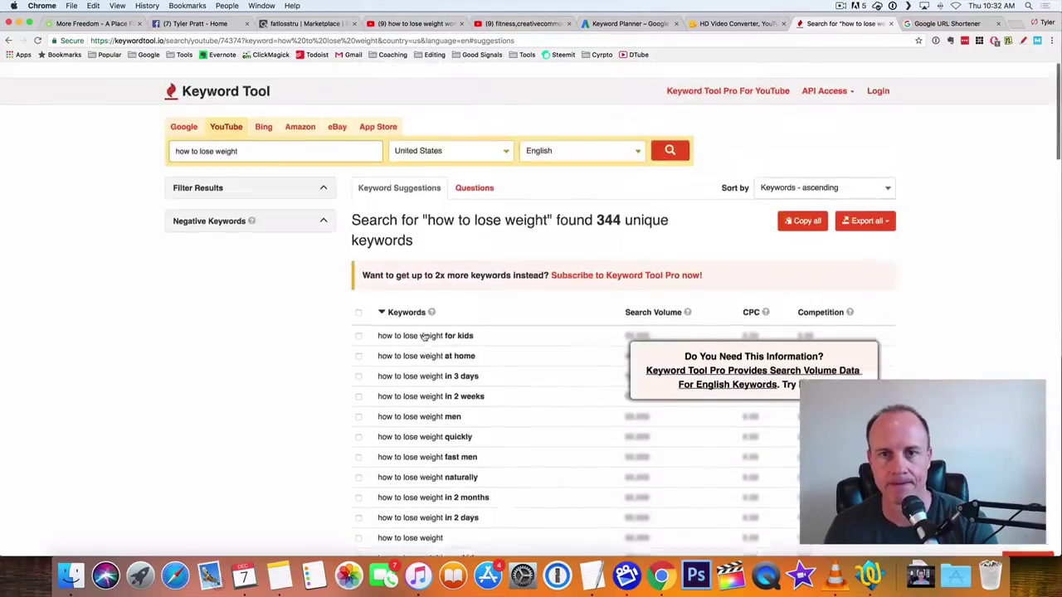
click(291, 135)
text(w)
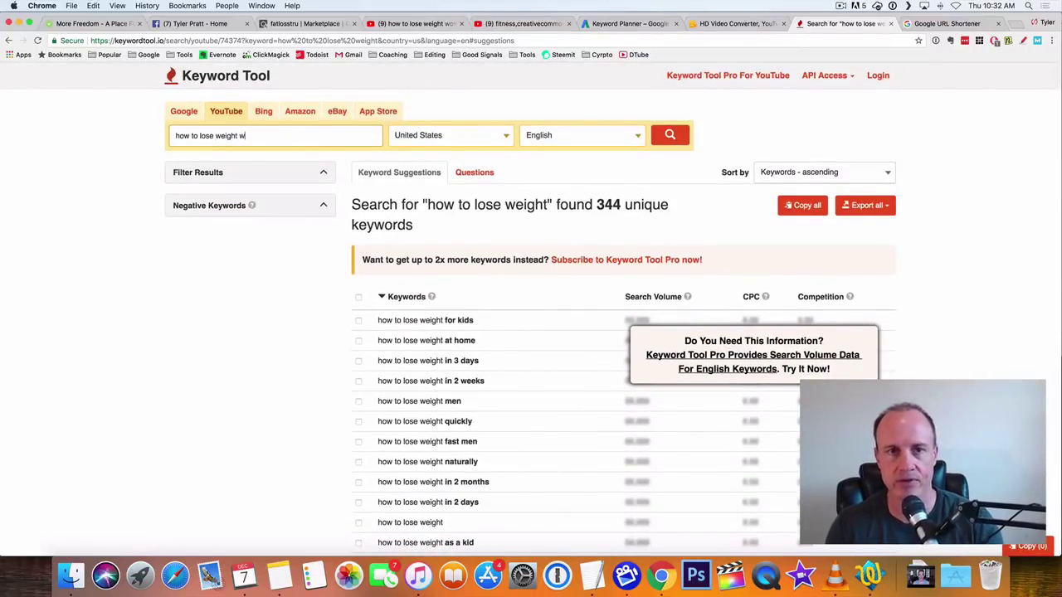
key(Return)
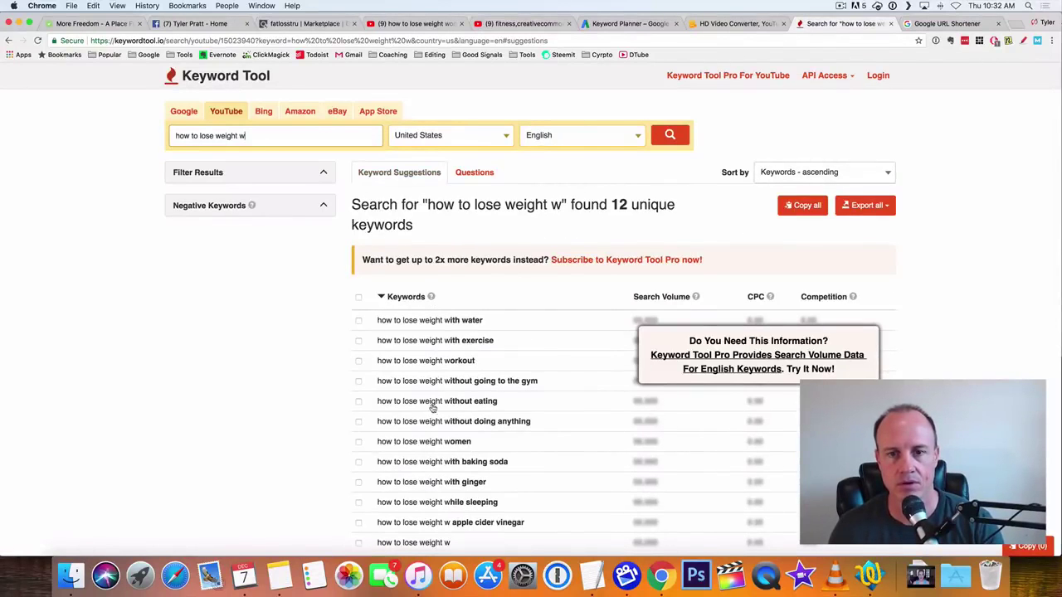
scroll(438, 439, down, 1)
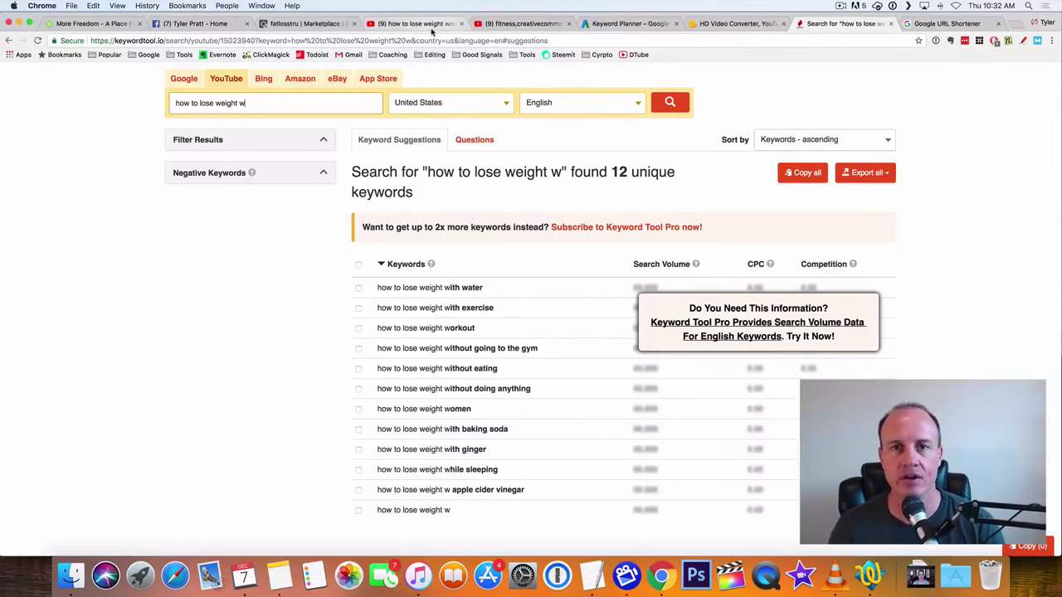
Return to the YouTube 'fitness,creativecommons' search results
click(531, 24)
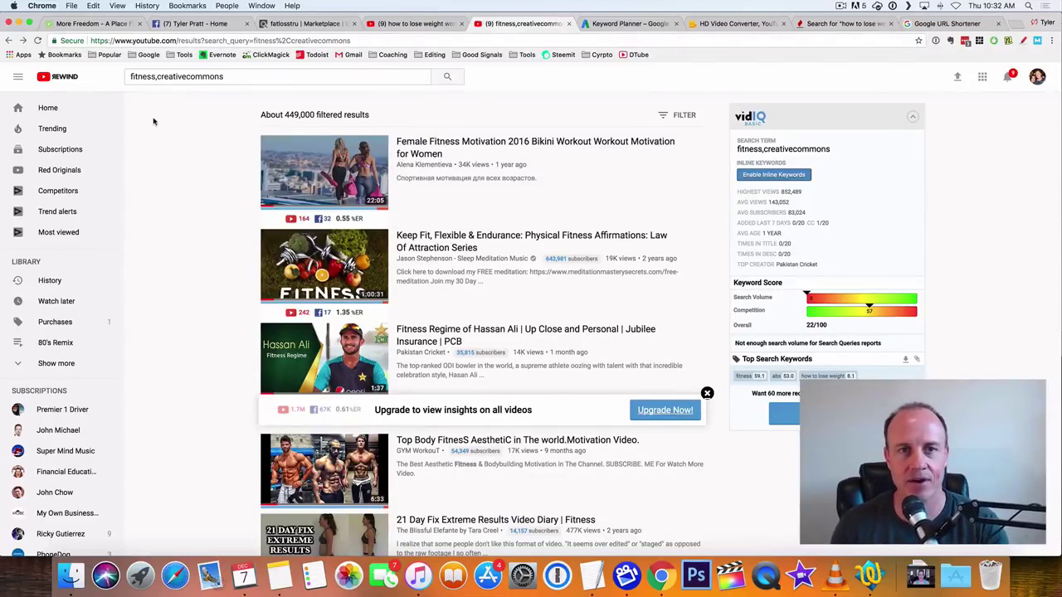
scroll(155, 129, down, 3)
scroll(156, 131, up, 3)
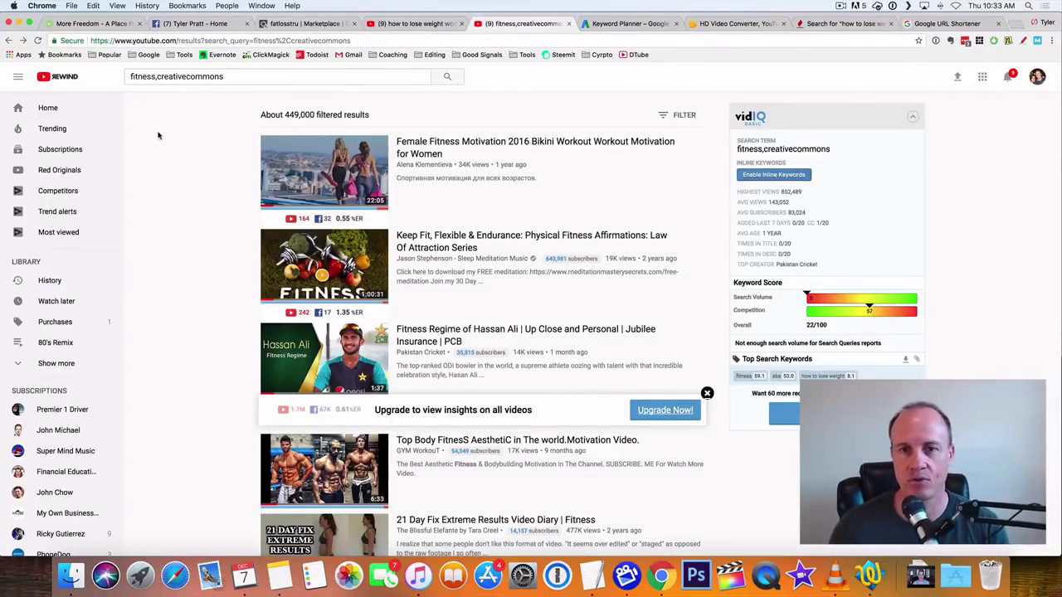
mouse_move(465, 166)
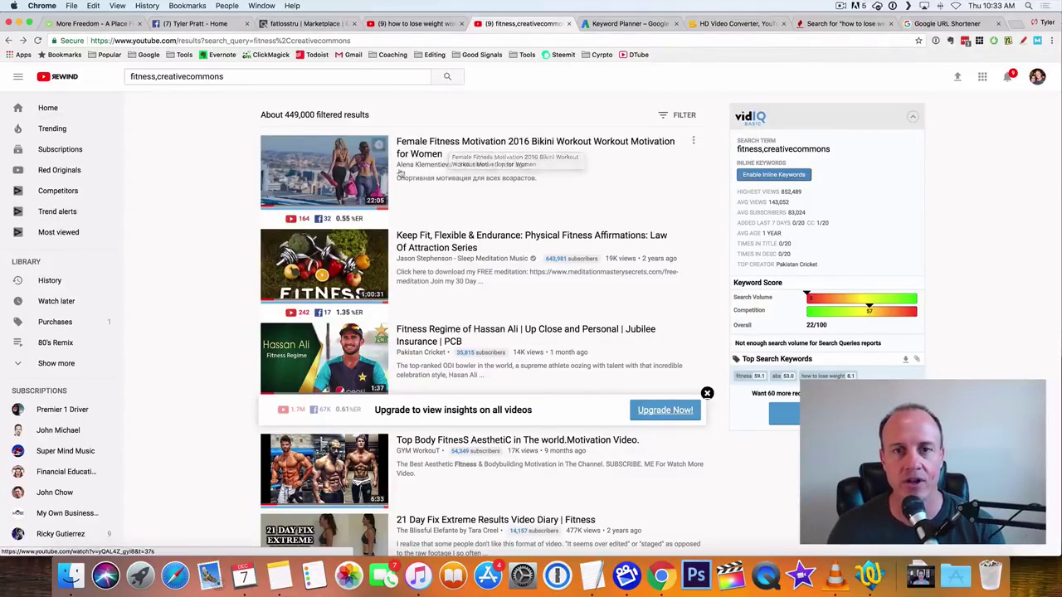
Open and look over the Female Fitness Motivation 2016 video
click(529, 143)
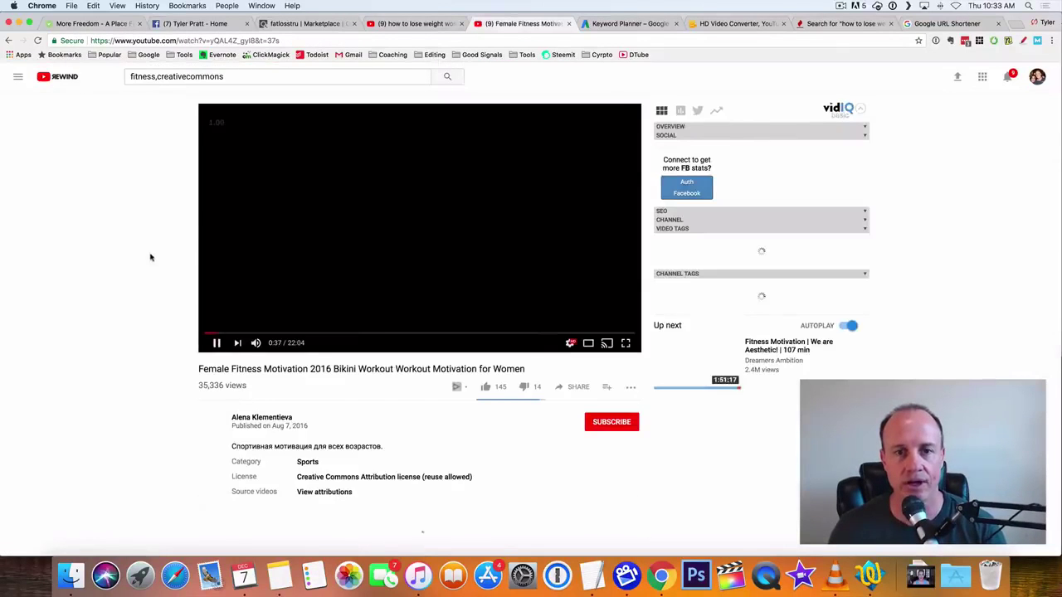
scroll(145, 282, down, 1)
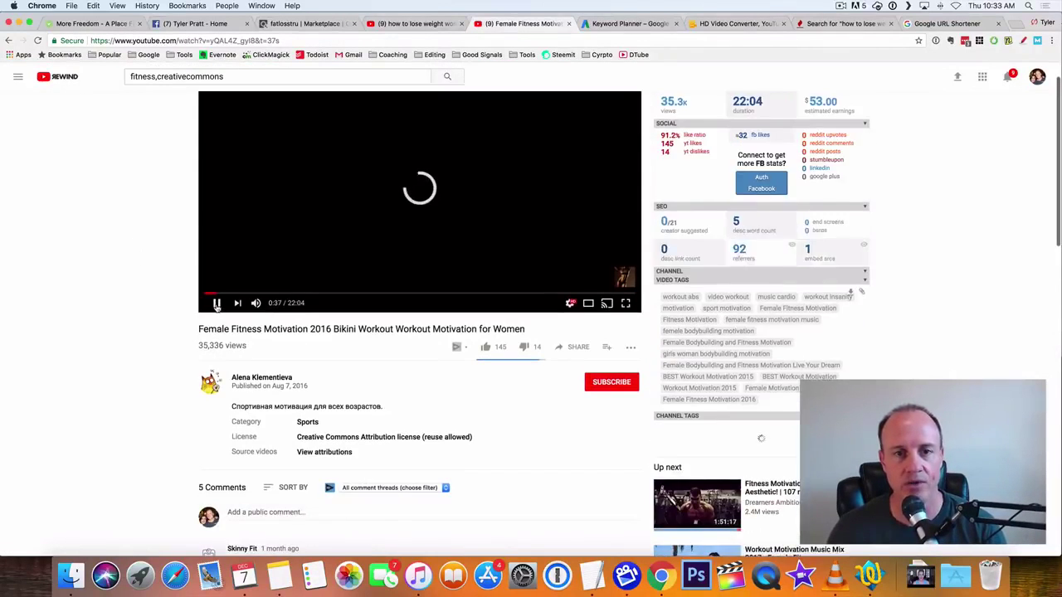
scroll(147, 308, down, 3)
scroll(207, 315, down, 2)
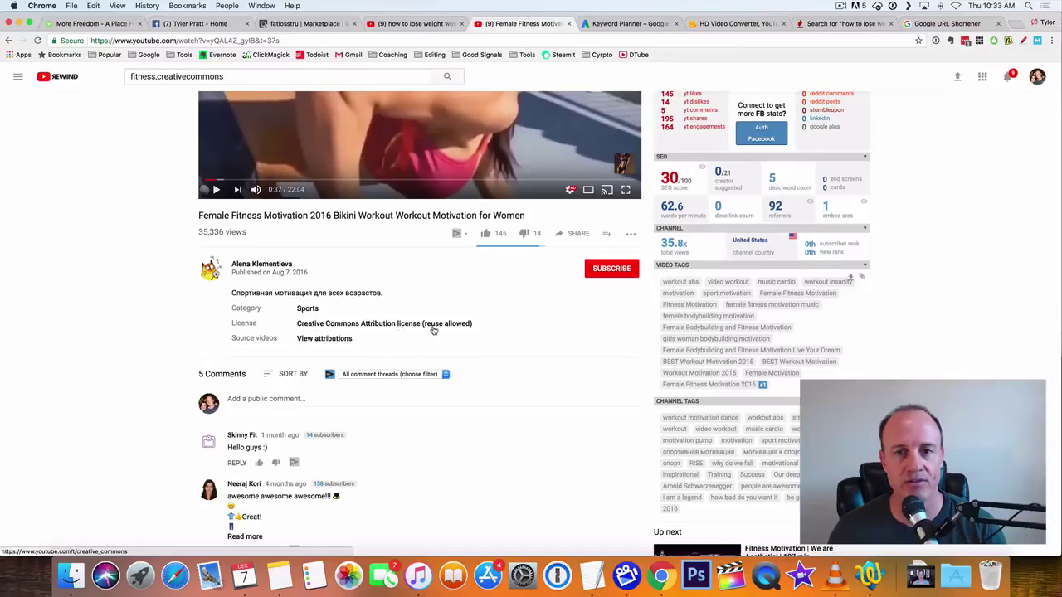
scroll(145, 327, up, 3)
scroll(199, 260, up, 2)
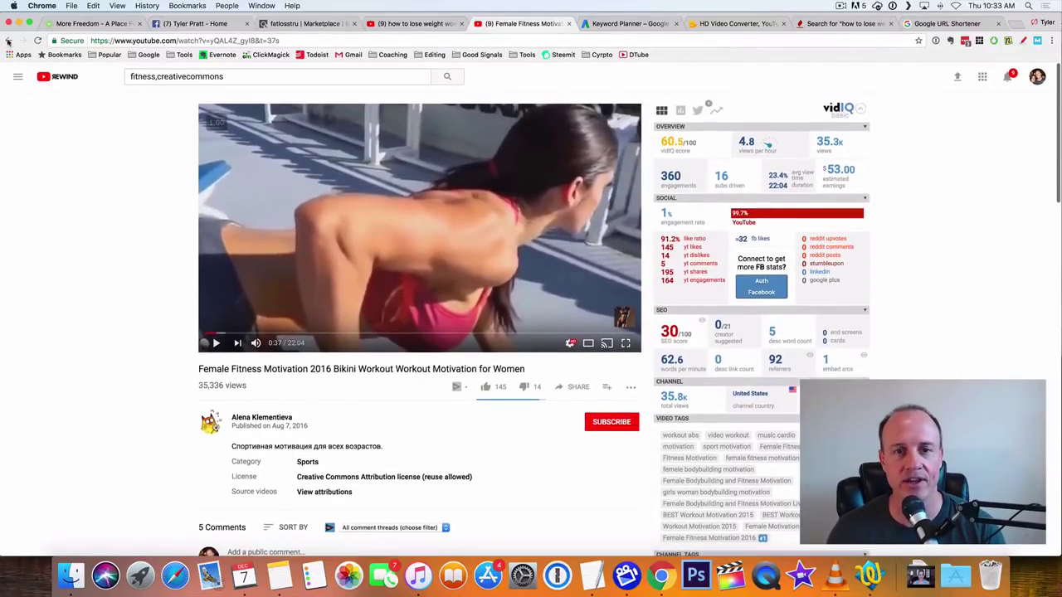
Go back and open the 21 Day Fix Extreme Results Video Diary, pausing playback
key(super+bracketleft)
scroll(213, 272, down, 3)
scroll(216, 293, down, 2)
click(481, 274)
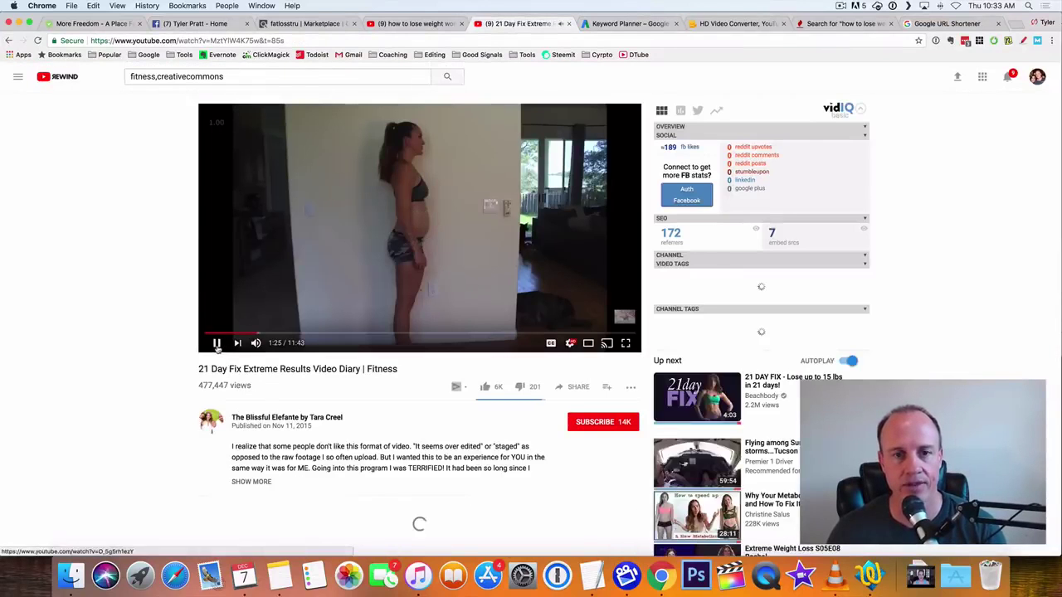
click(216, 343)
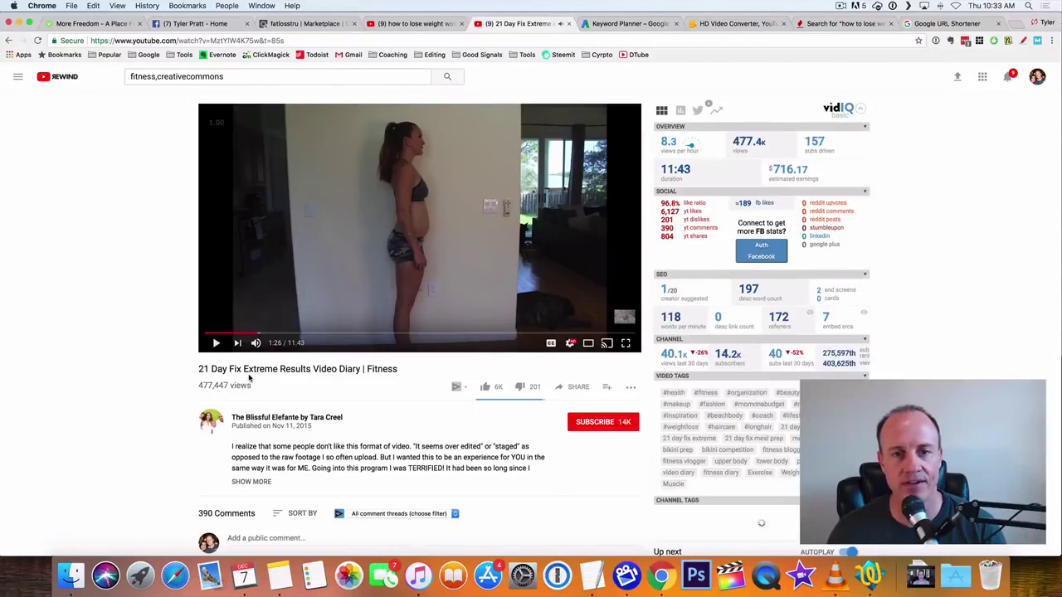
scroll(98, 325, down, 2)
scroll(124, 328, down, 1)
scroll(130, 326, up, 3)
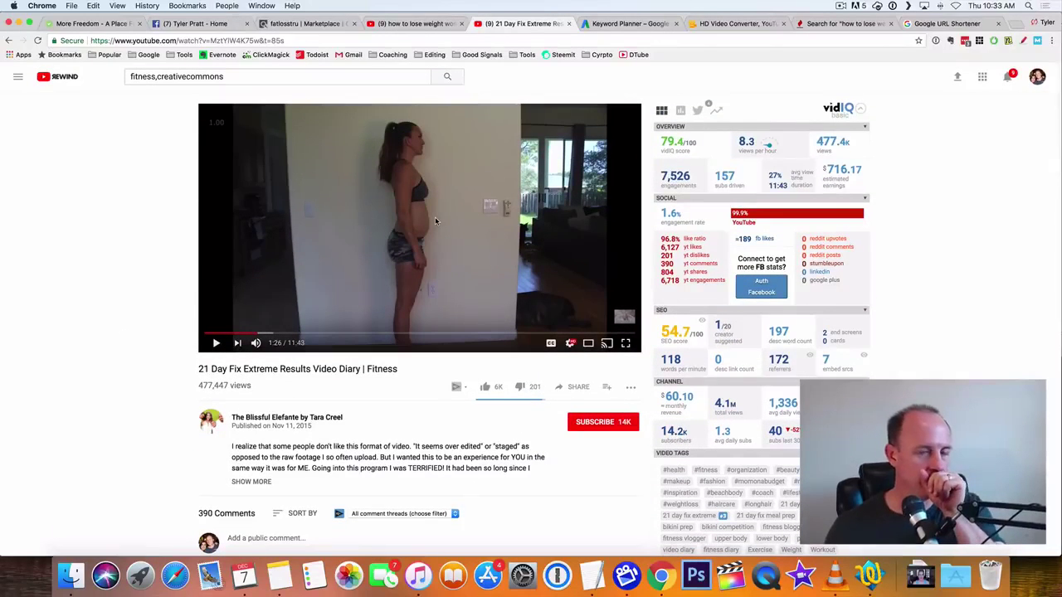
scroll(102, 275, down, 2)
scroll(102, 274, down, 1)
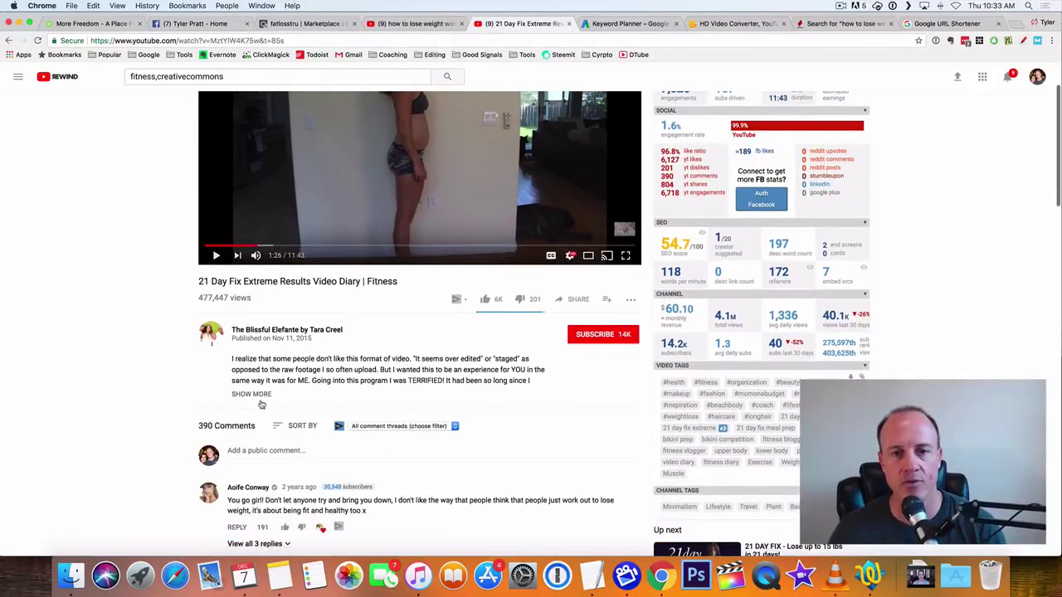
Confirm the Creative Commons Attribution license in the description and select the video URL
click(253, 394)
scroll(254, 395, down, 5)
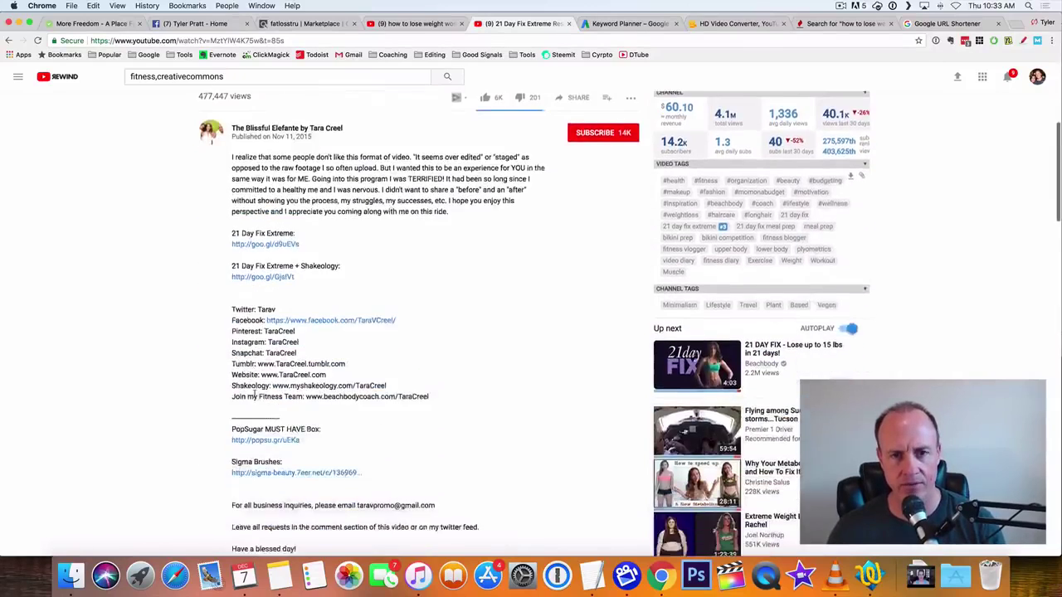
scroll(253, 395, down, 4)
scroll(255, 394, down, 2)
scroll(255, 394, down, 1)
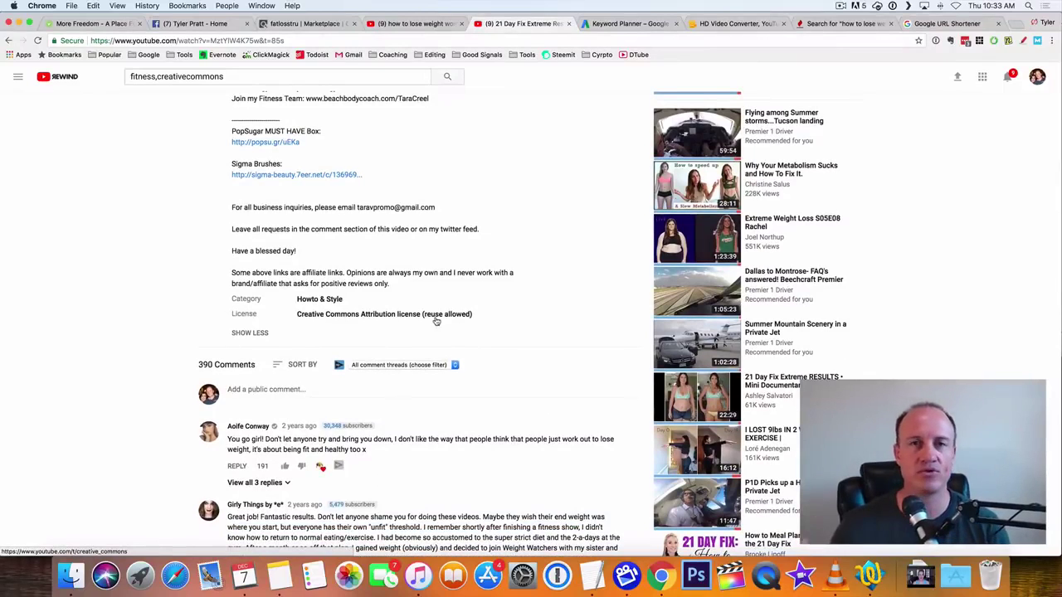
scroll(186, 151, up, 5)
scroll(185, 151, up, 2)
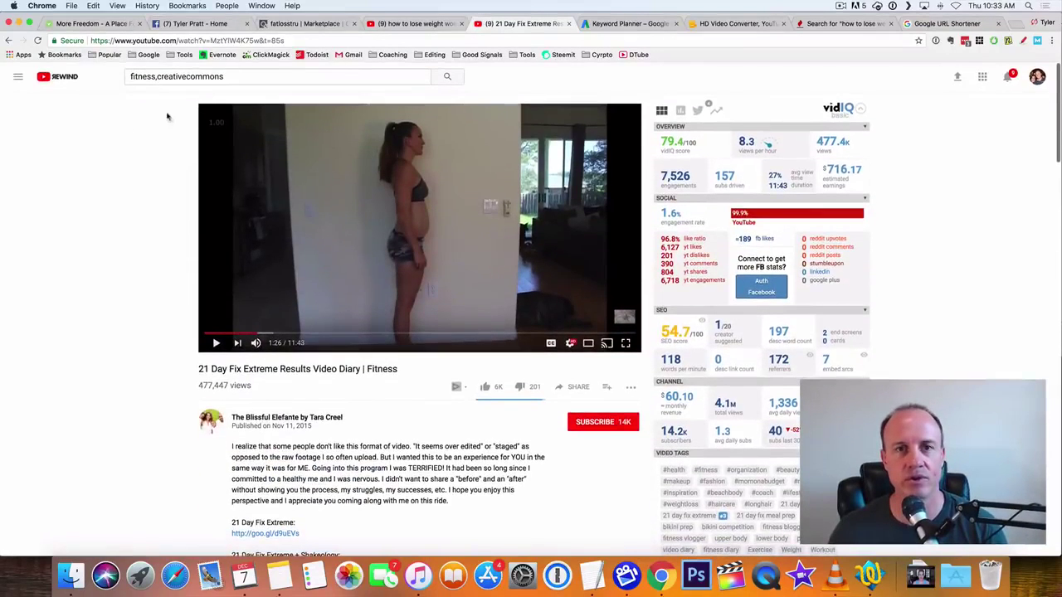
click(259, 40)
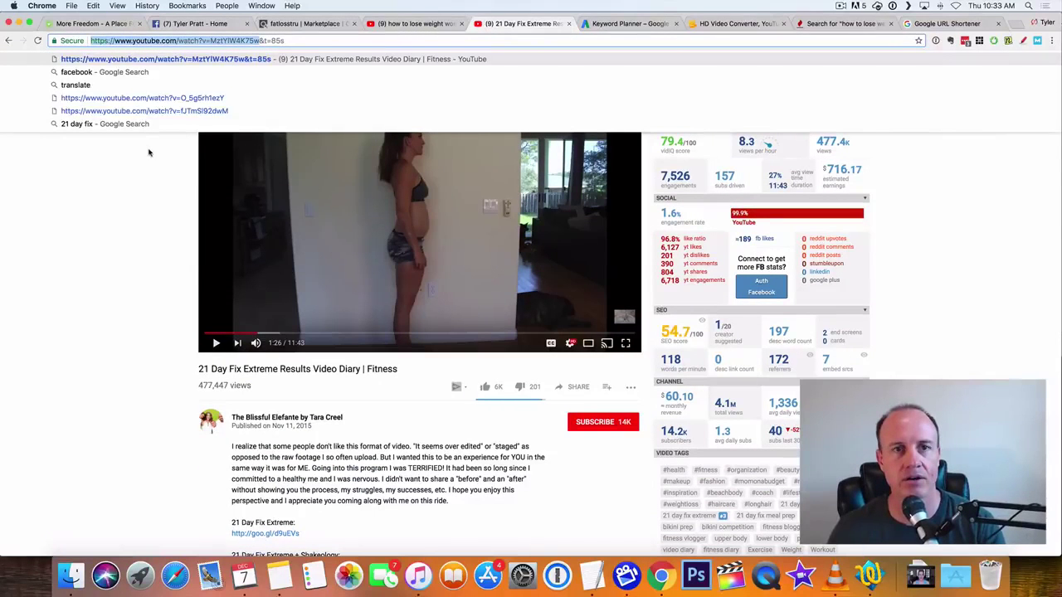
Convert the pasted 21 Day Fix video link to MP4 on OnlineVideoConverter
click(710, 23)
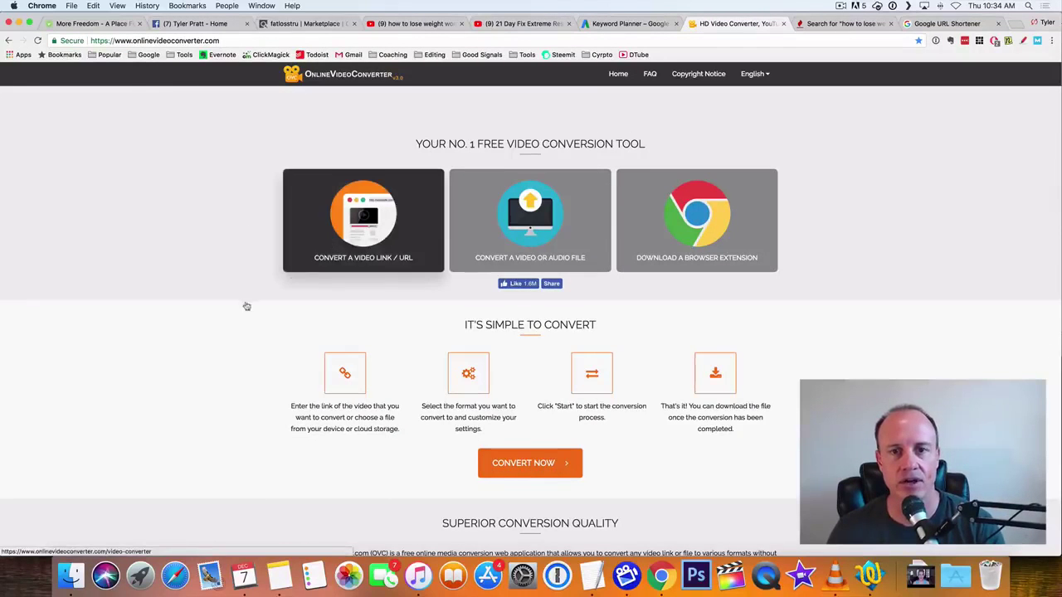
click(359, 227)
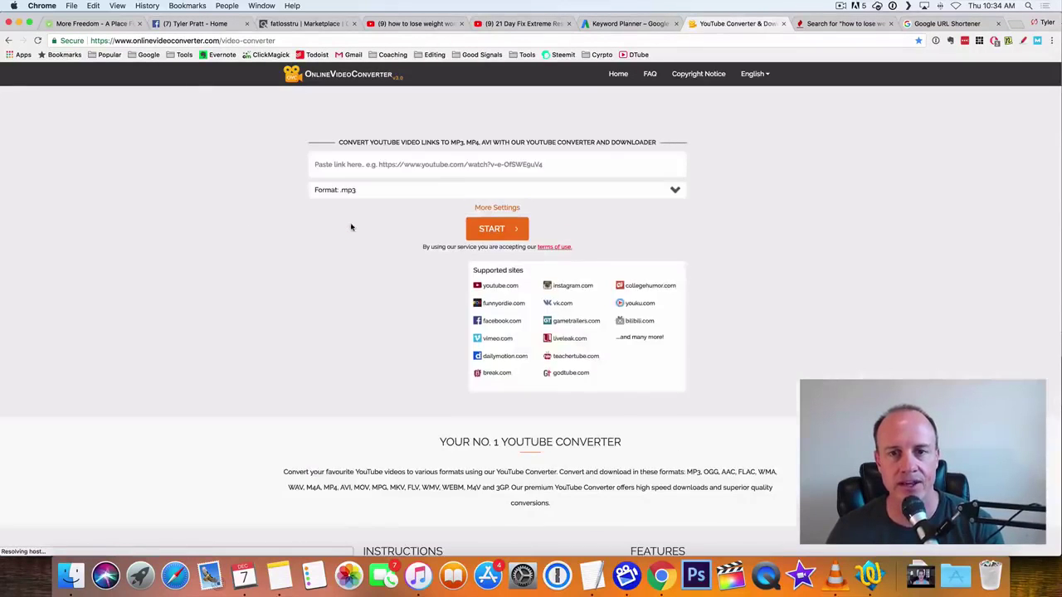
click(438, 165)
text(https://www.youtube.com/watch?v=MztYlW4K75w)
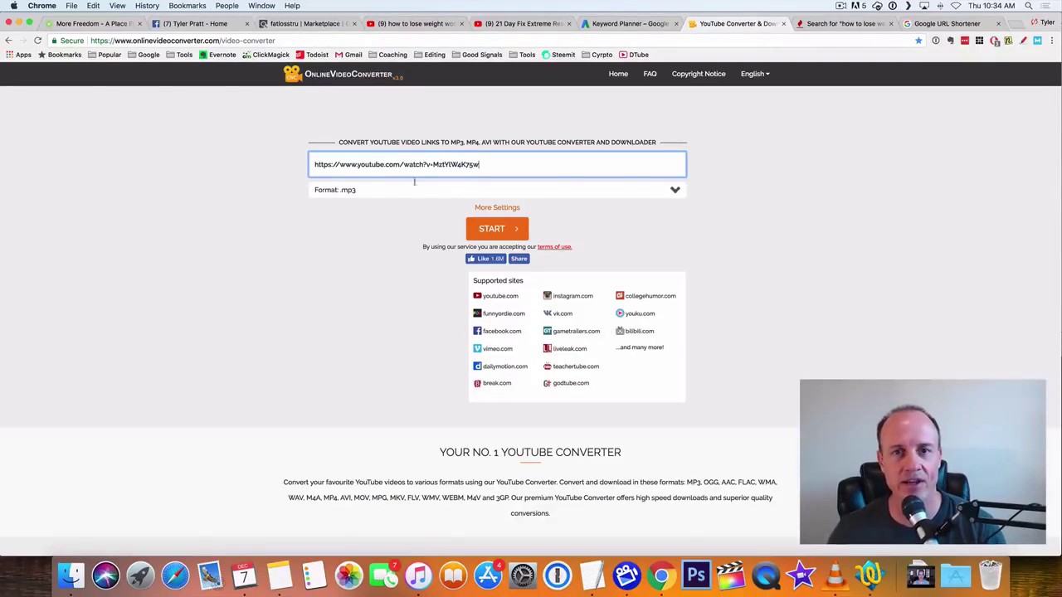
click(395, 193)
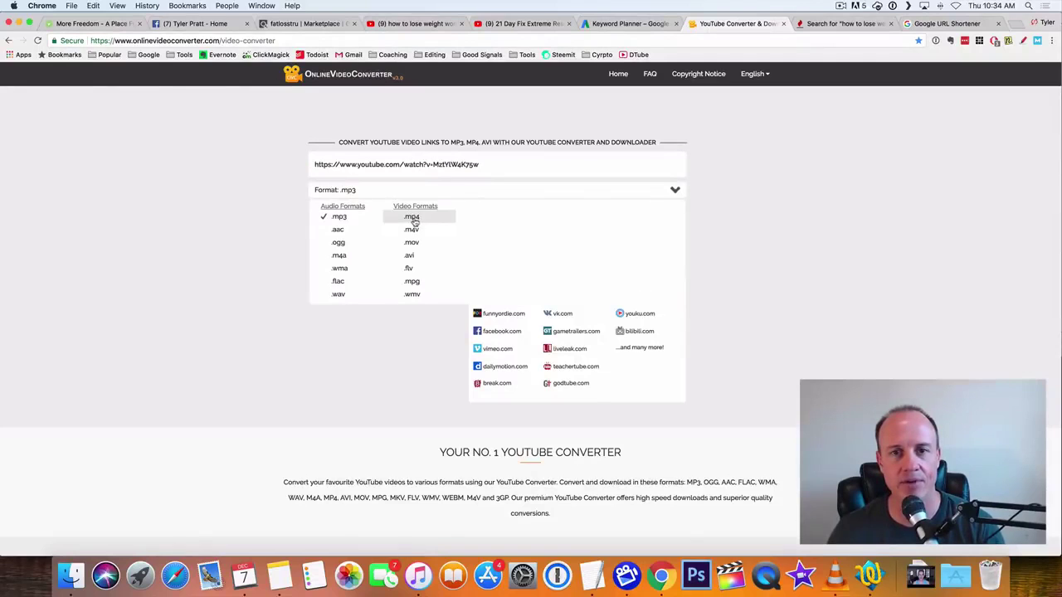
click(412, 217)
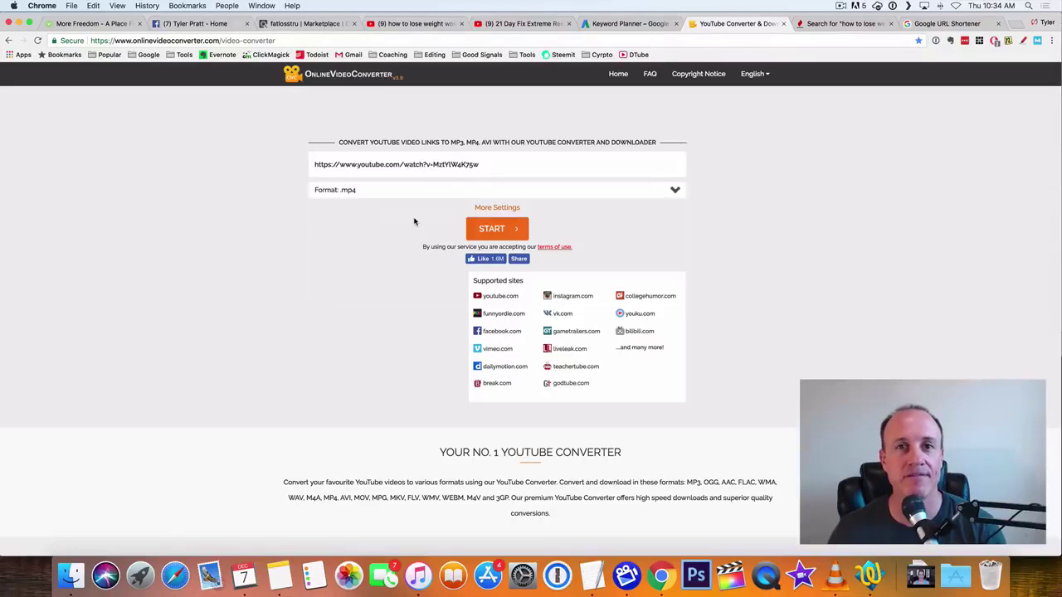
click(493, 231)
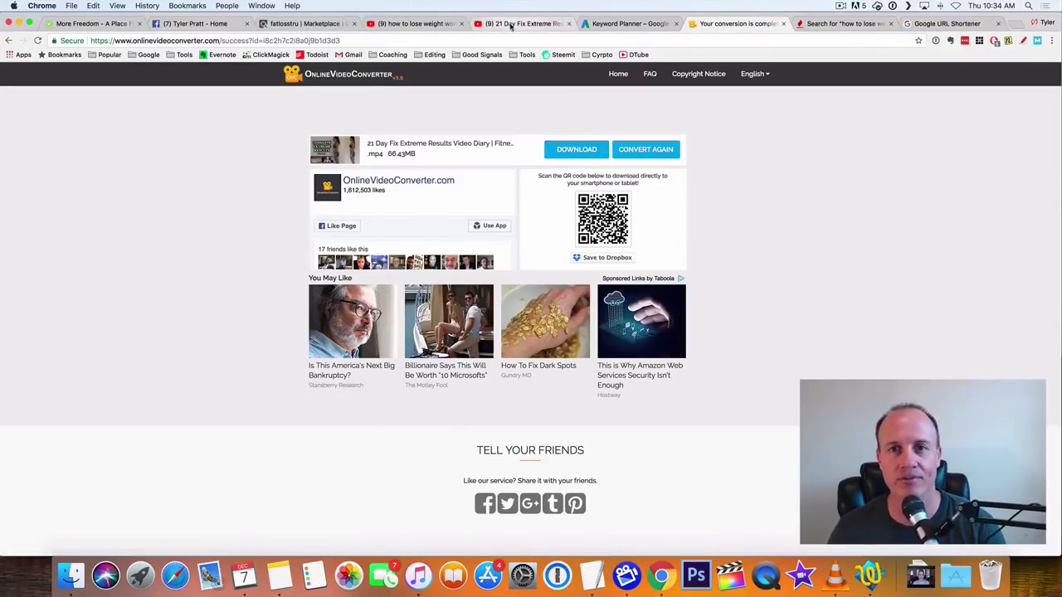
Upload the 21 Day Fix Extreme Results MP4 from Downloads as a new YouTube video
click(430, 25)
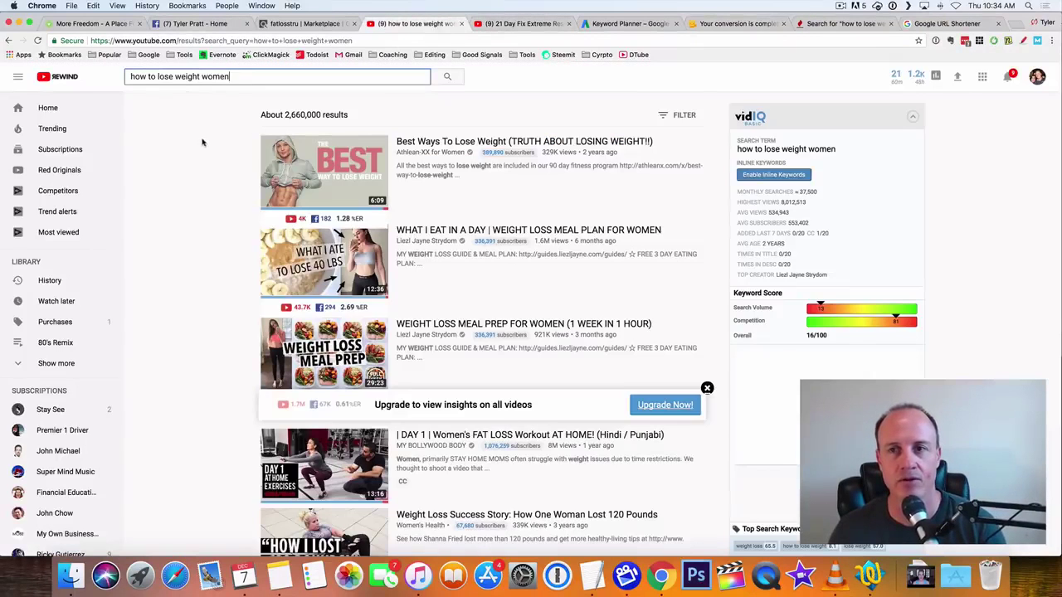
click(958, 77)
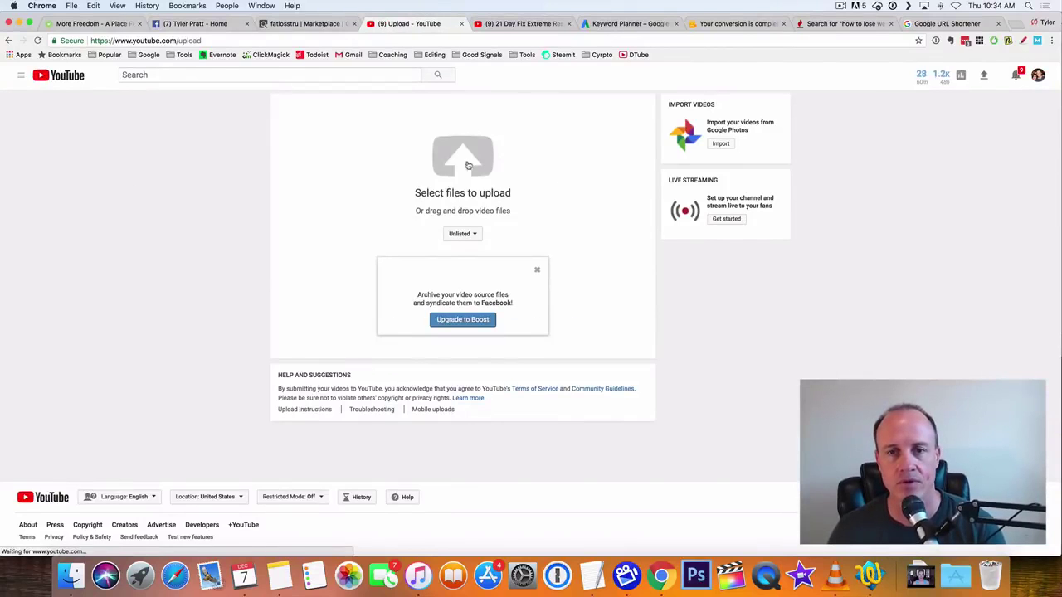
click(464, 161)
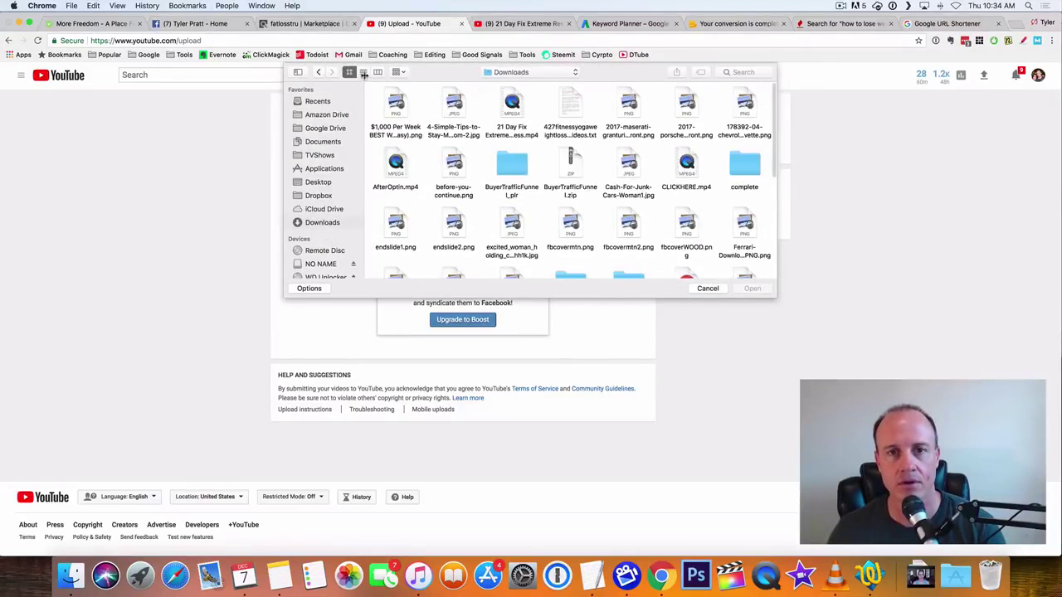
click(363, 73)
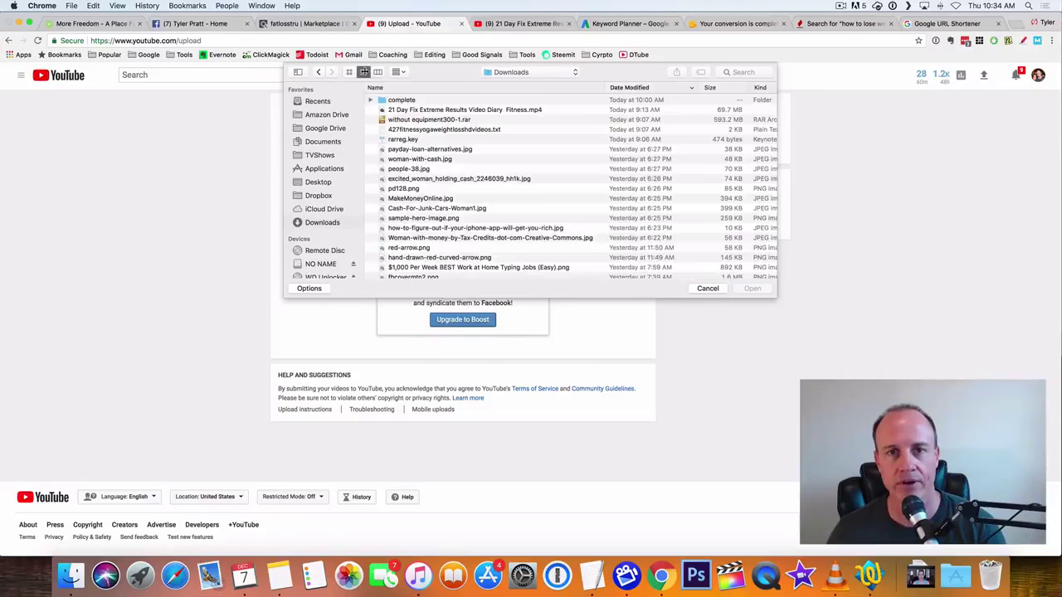
double_click(454, 110)
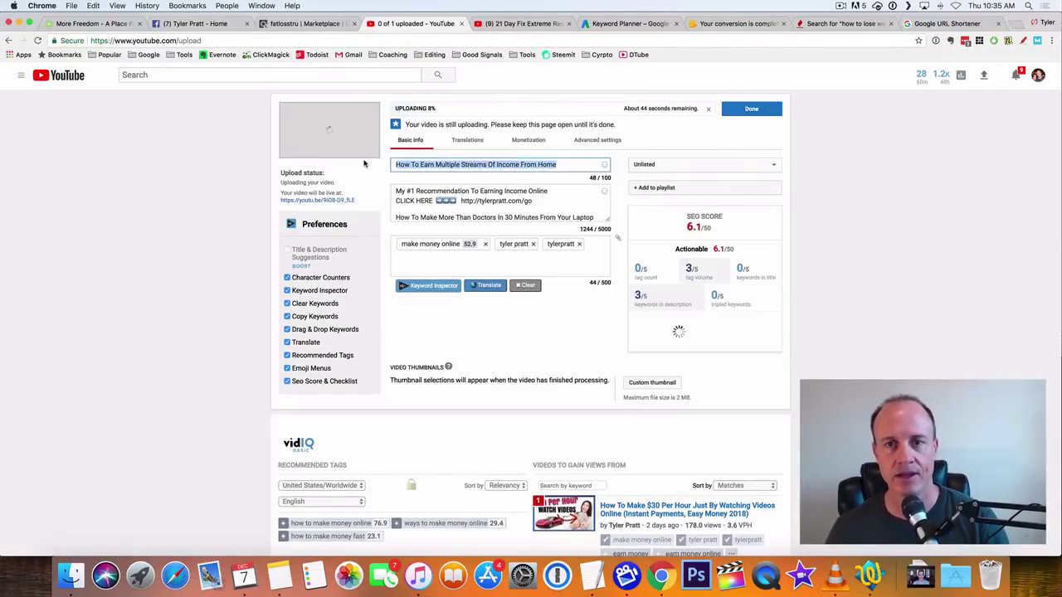
Keep the upload Unlisted and retitle it 'How To Lose Weight Women (my story here)'
click(727, 164)
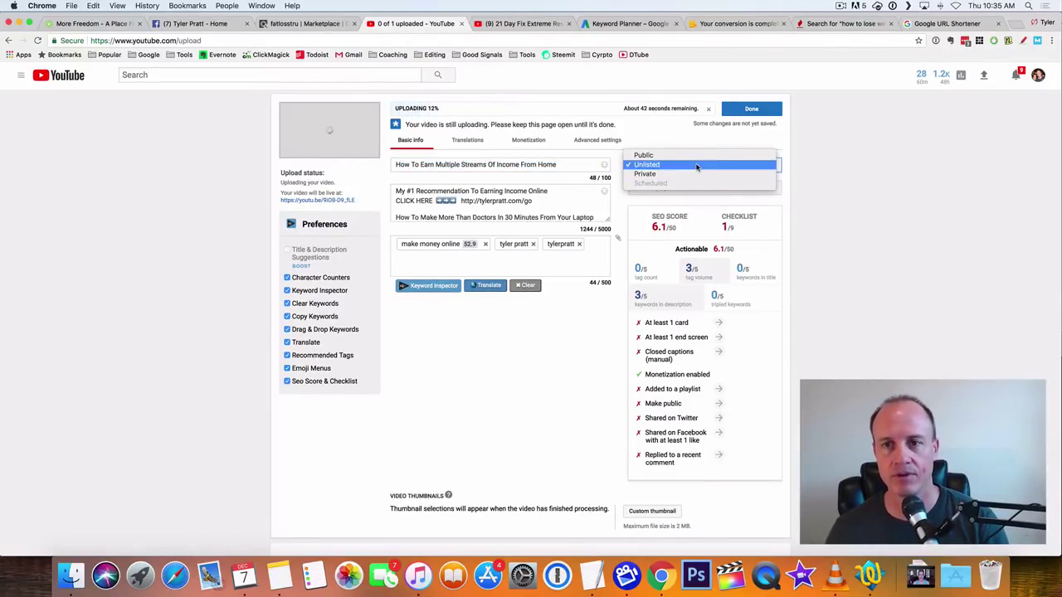
click(696, 166)
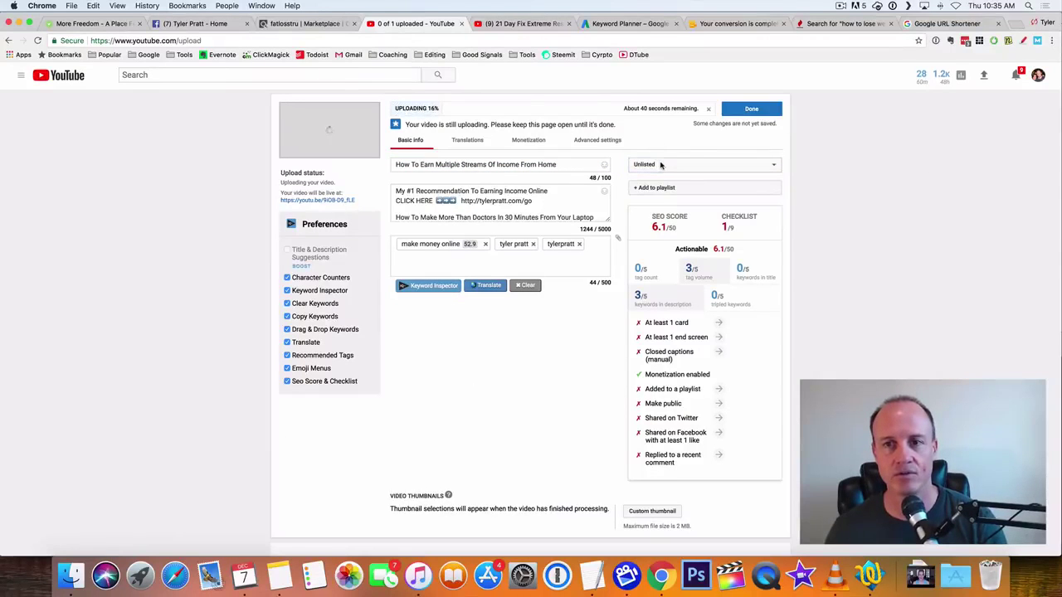
click(561, 163)
triple_click(418, 166)
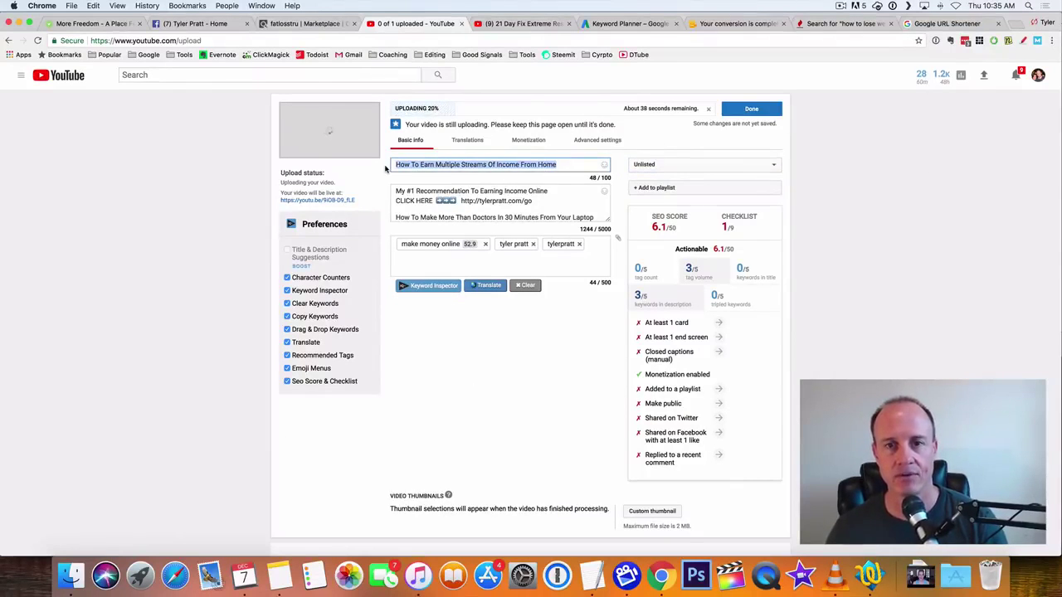
text(HO)
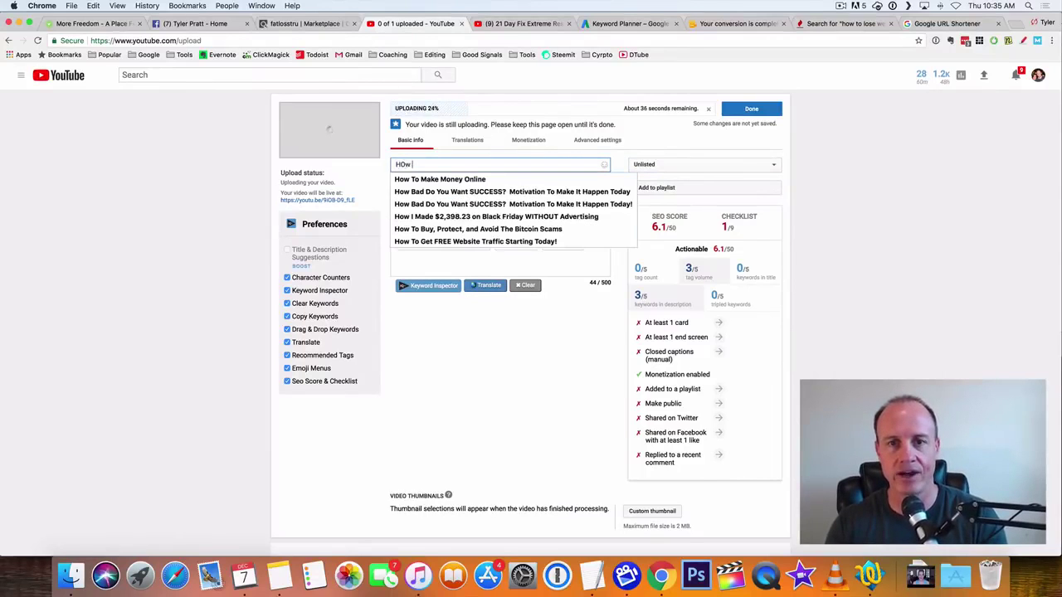
key(Escape)
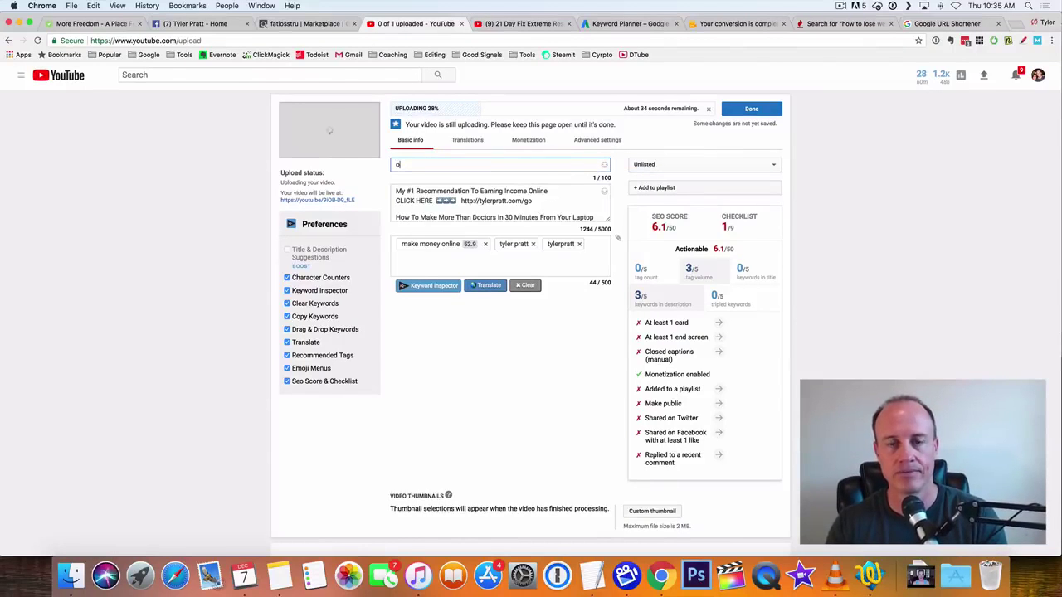
text(How)
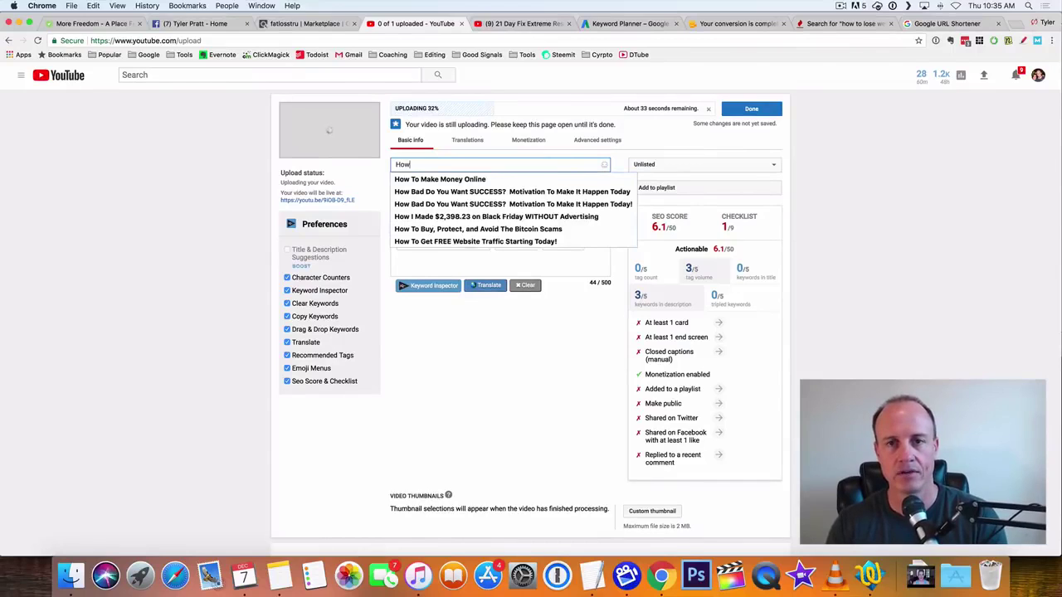
text( To Lose Weight Wo)
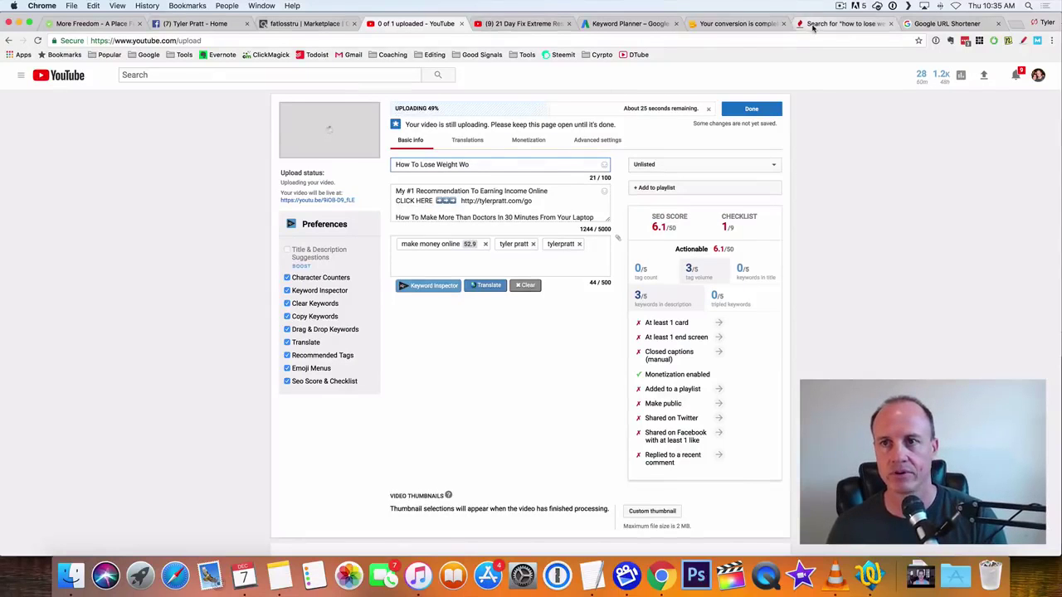
click(839, 23)
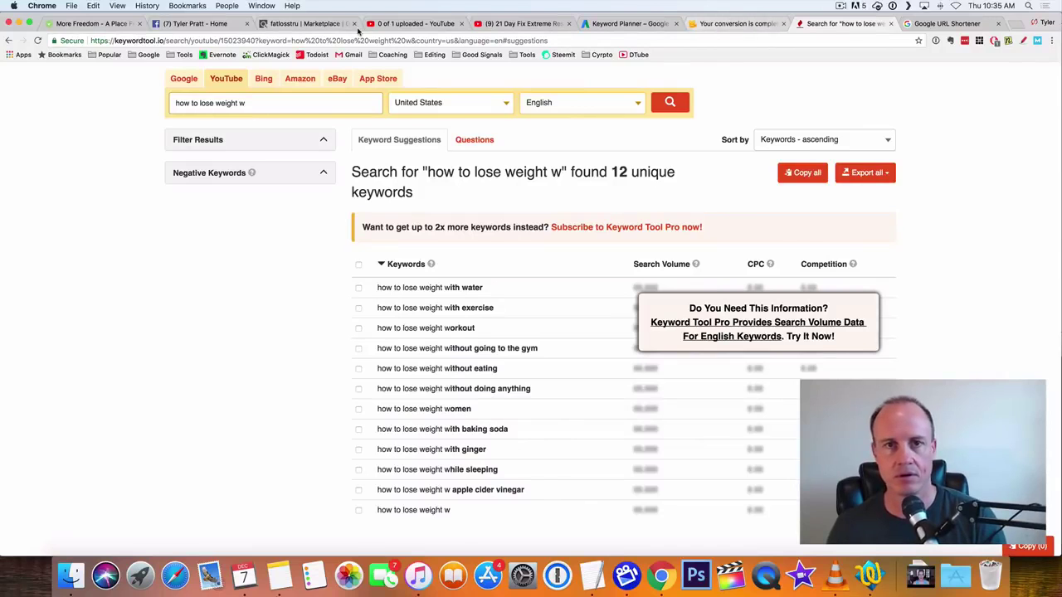
click(405, 23)
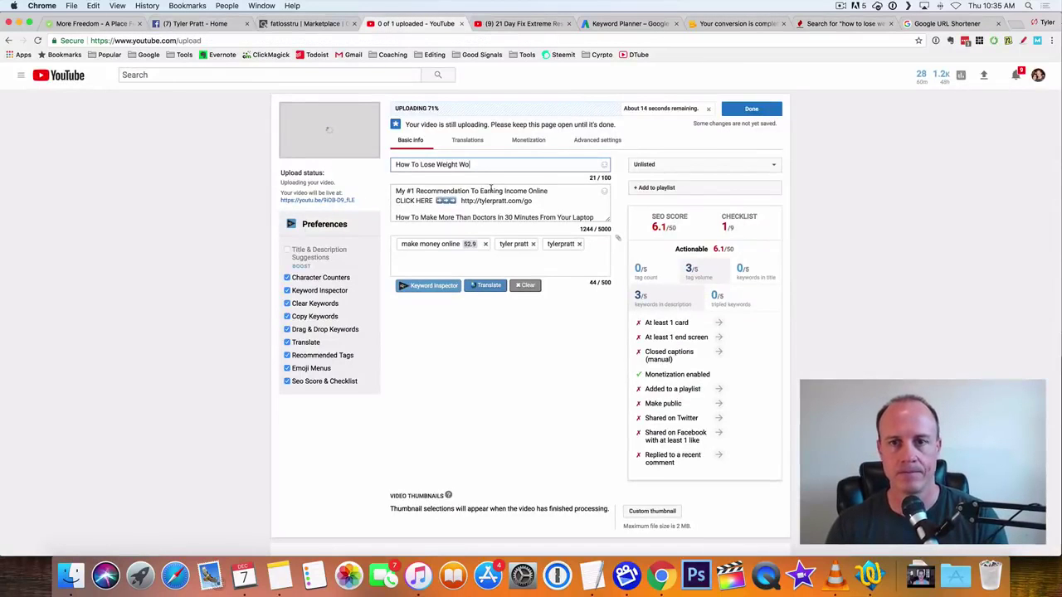
text(men (my st)
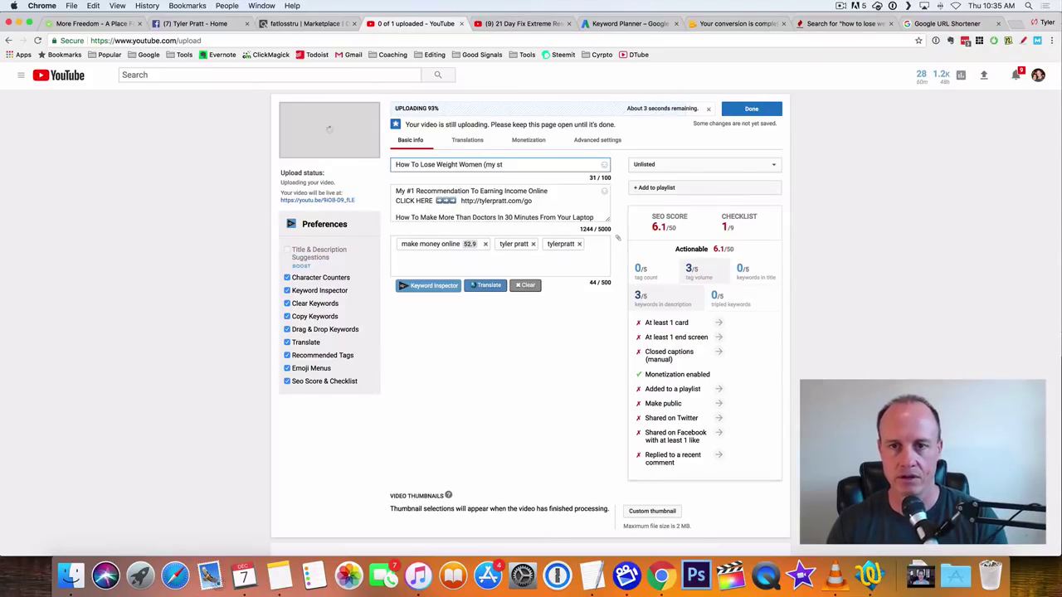
text(ory here)
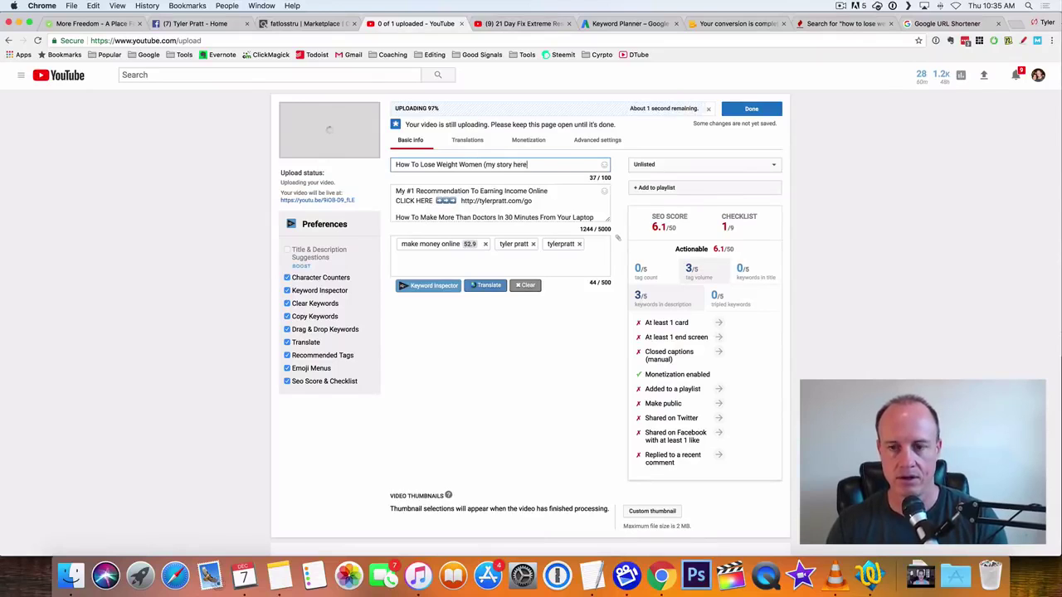
text())
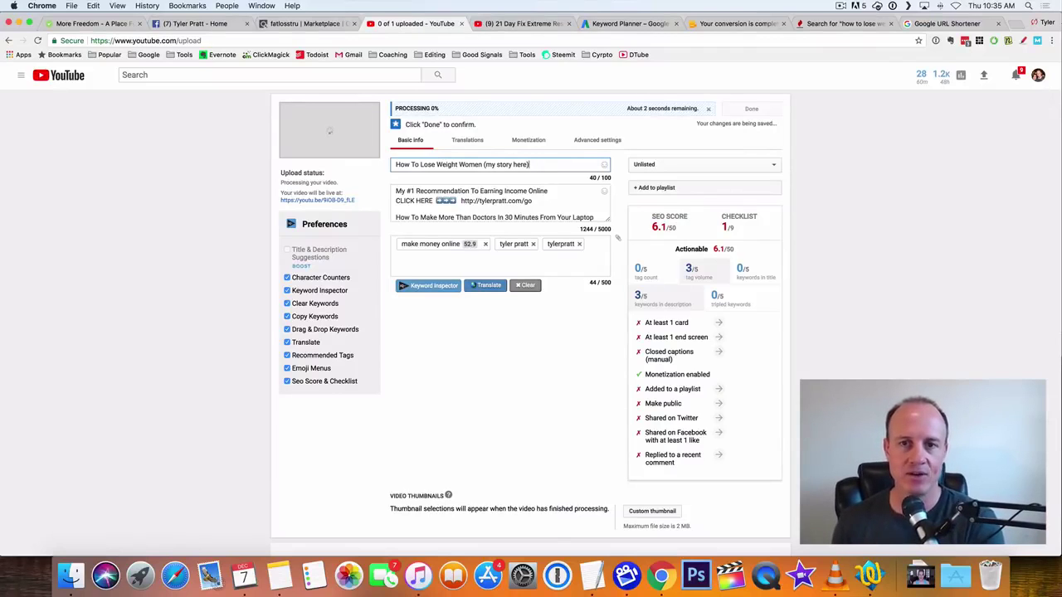
Replace the description with the title phrase 'How To Lose Weight Women'
key(Tab)
key(super+a)
key(BackSpace)
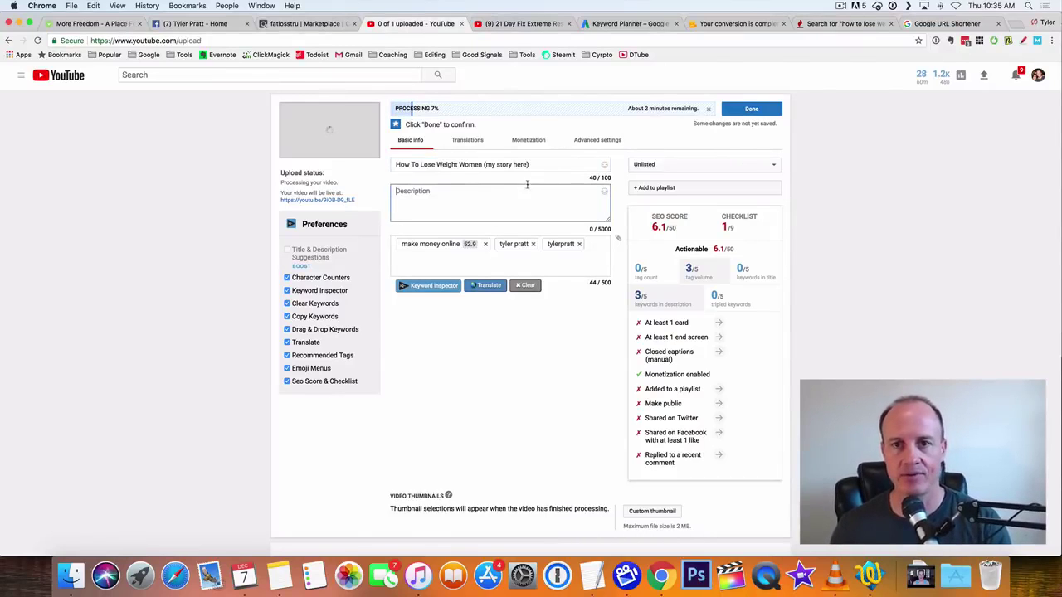
drag(481, 163, 395, 164)
key(cmd+c)
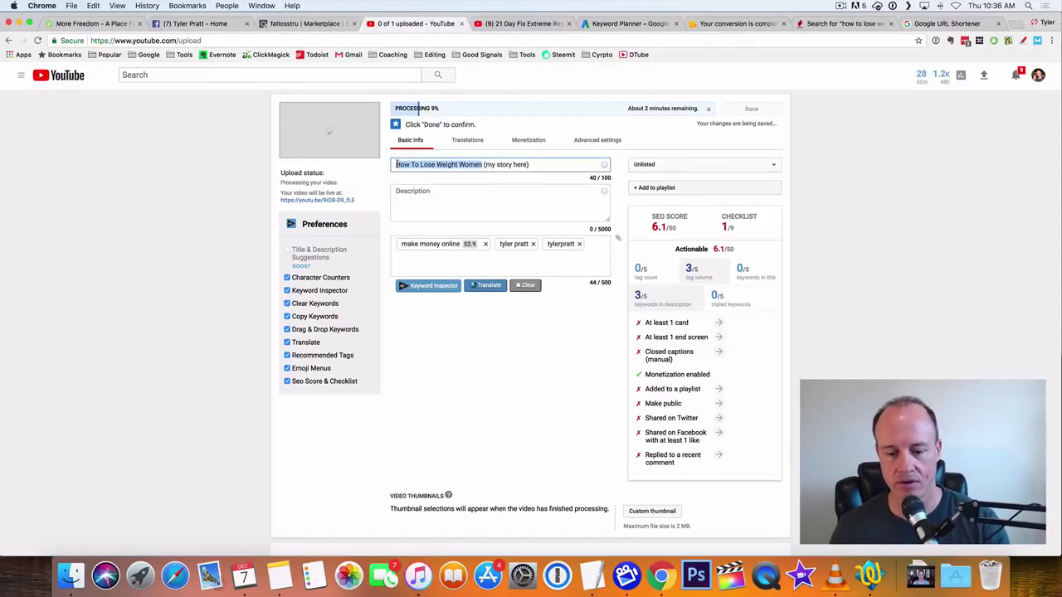
click(405, 194)
key(cmd+v)
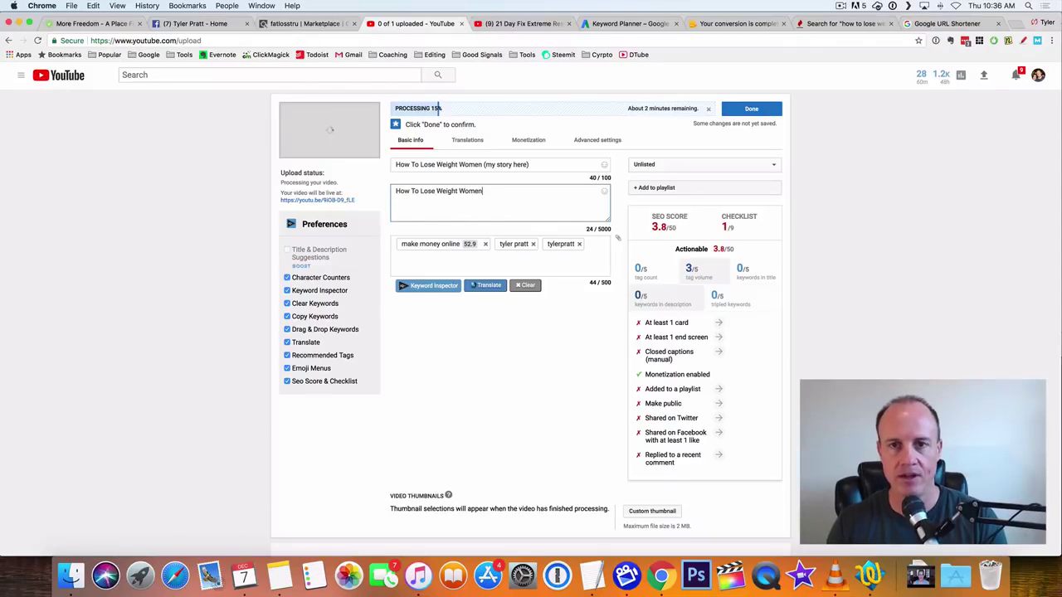
click(940, 25)
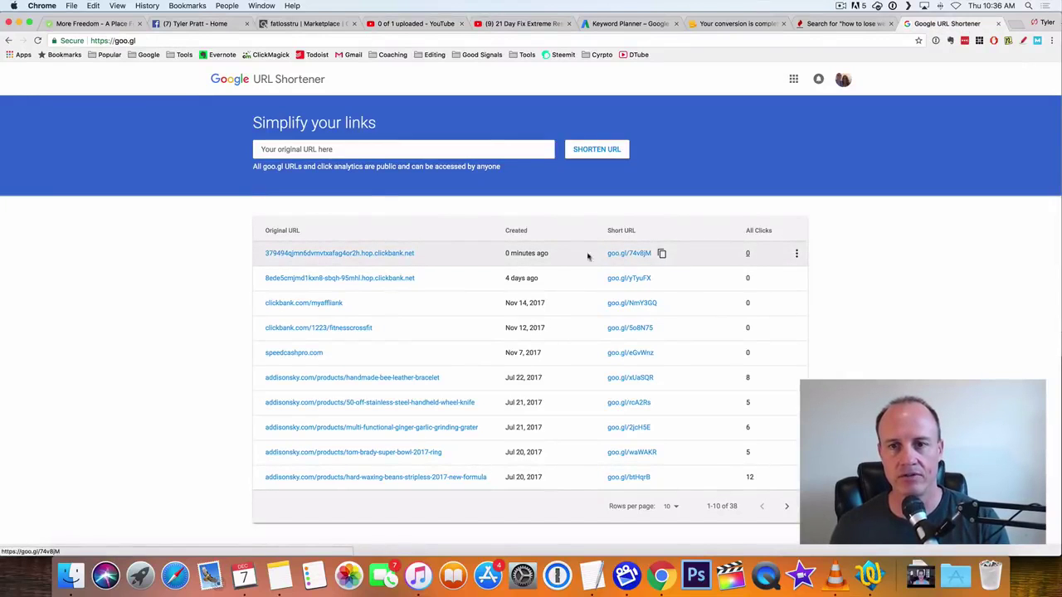
Test the newest goo.gl short link in a new tab, finding it disabled for violating terms
click(662, 255)
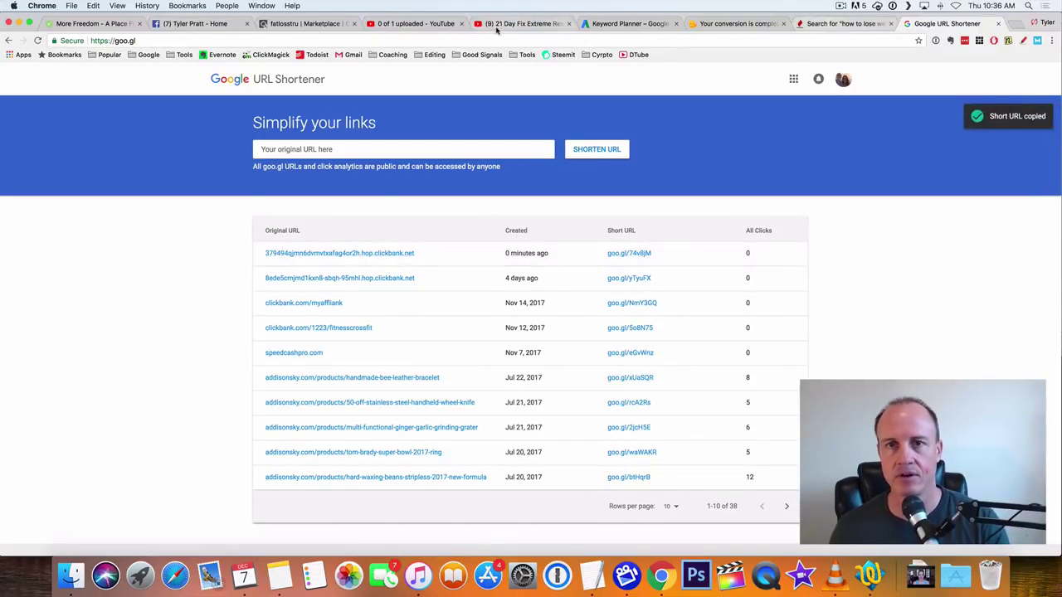
click(393, 25)
click(991, 26)
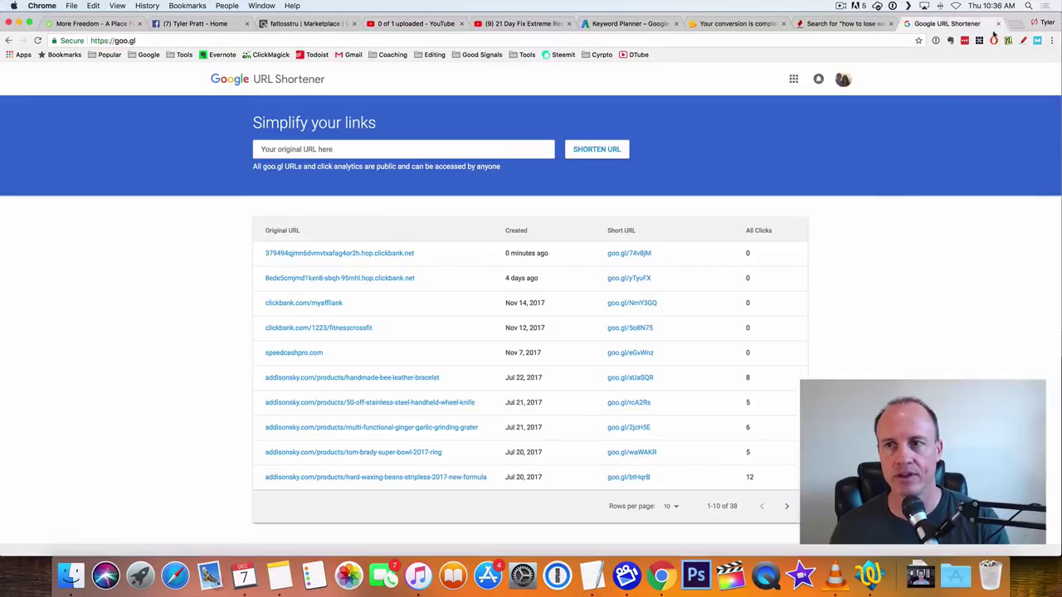
click(1016, 25)
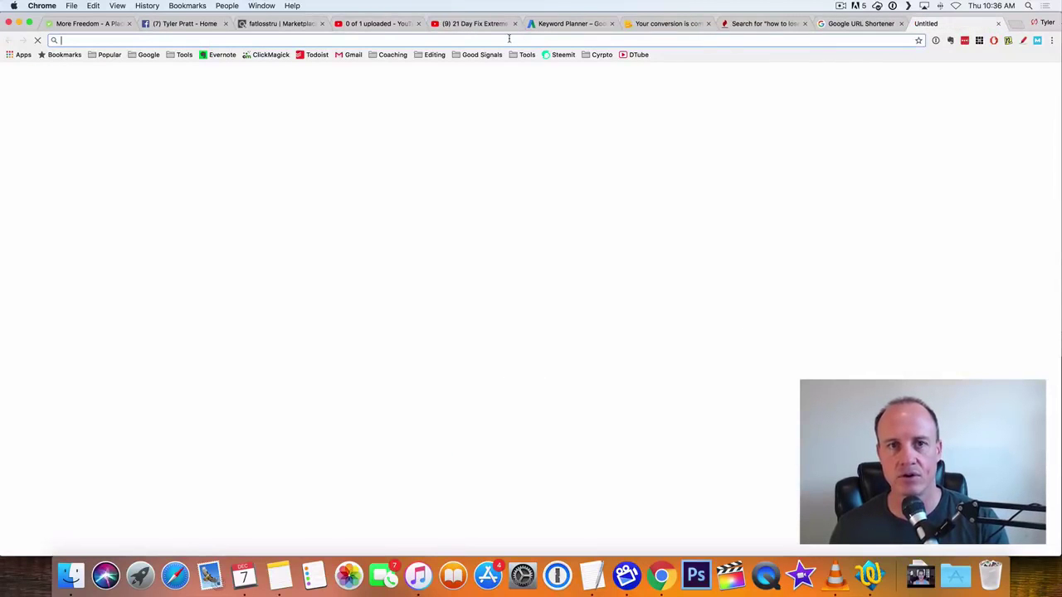
key(super+v)
key(Return)
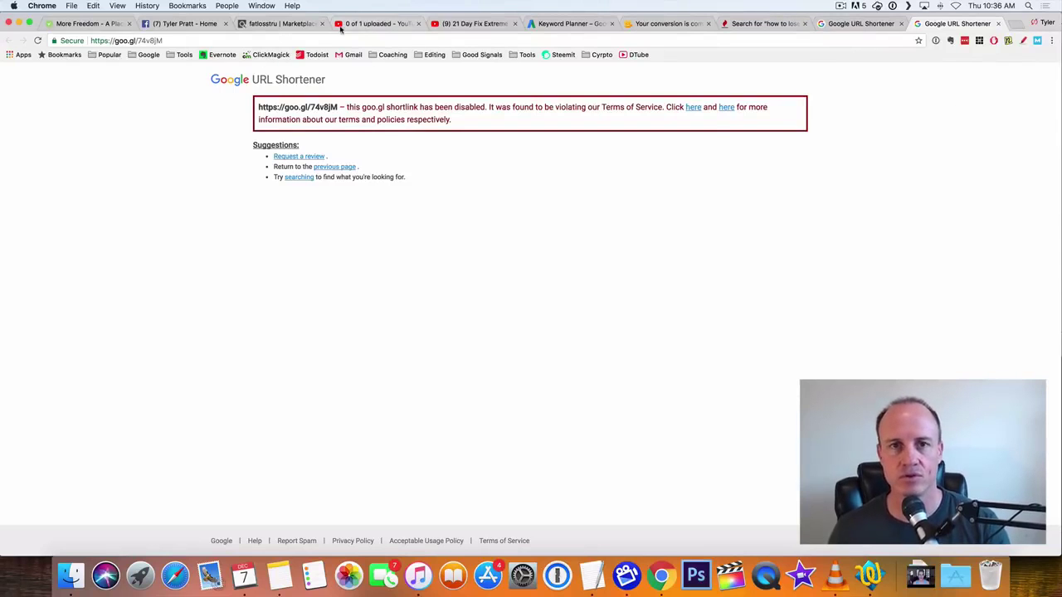
Go to tinyurl.com in that tab
click(380, 47)
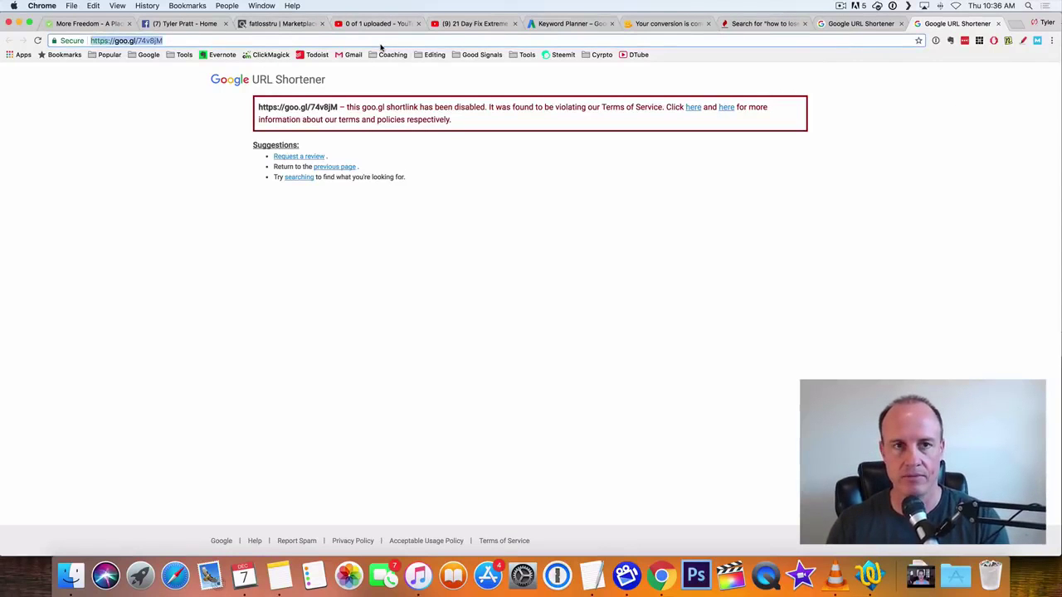
text(tinyurl.com)
key(Return)
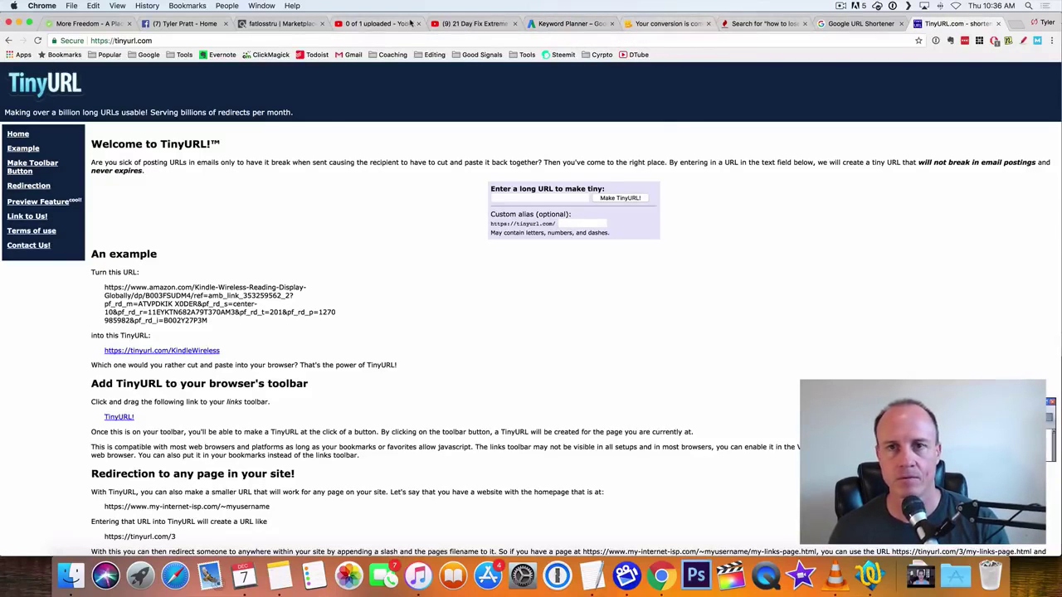
Shorten the ClickBank affiliate hop link with TinyURL
click(854, 23)
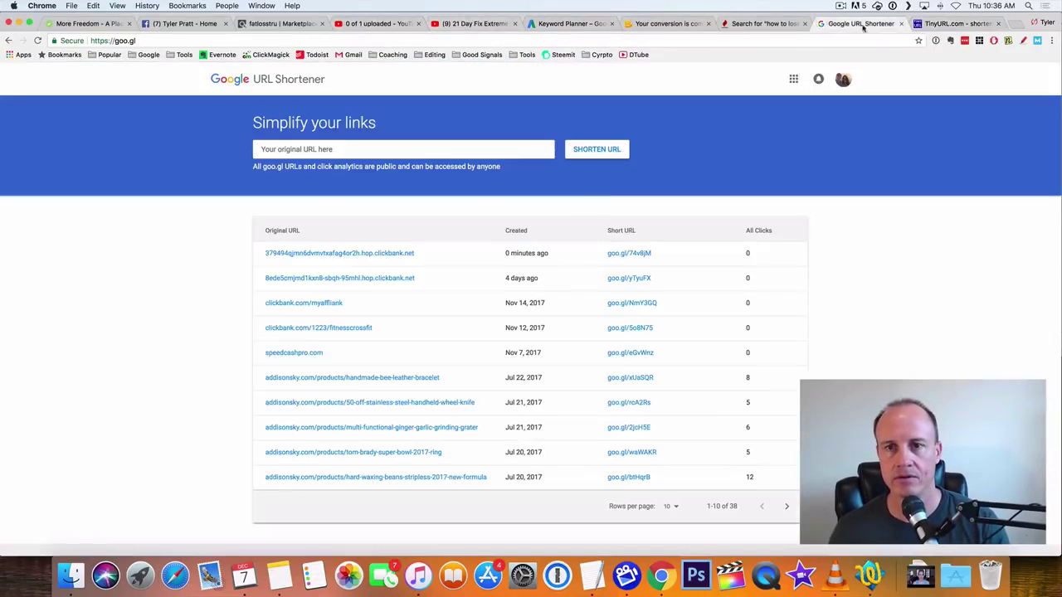
right_click(344, 257)
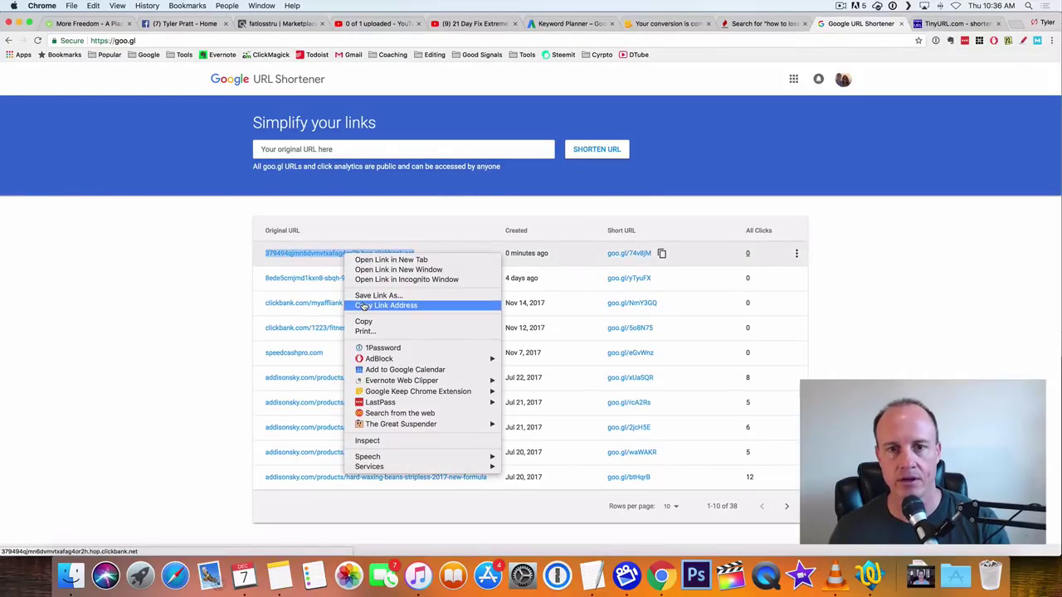
click(406, 303)
click(944, 25)
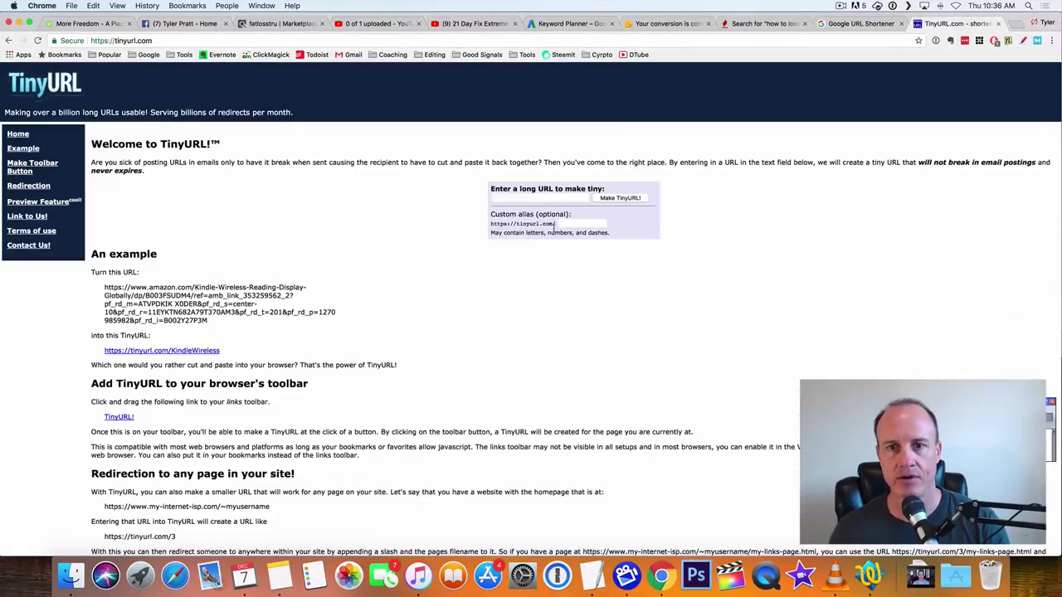
triple_click(521, 197)
key(super+v)
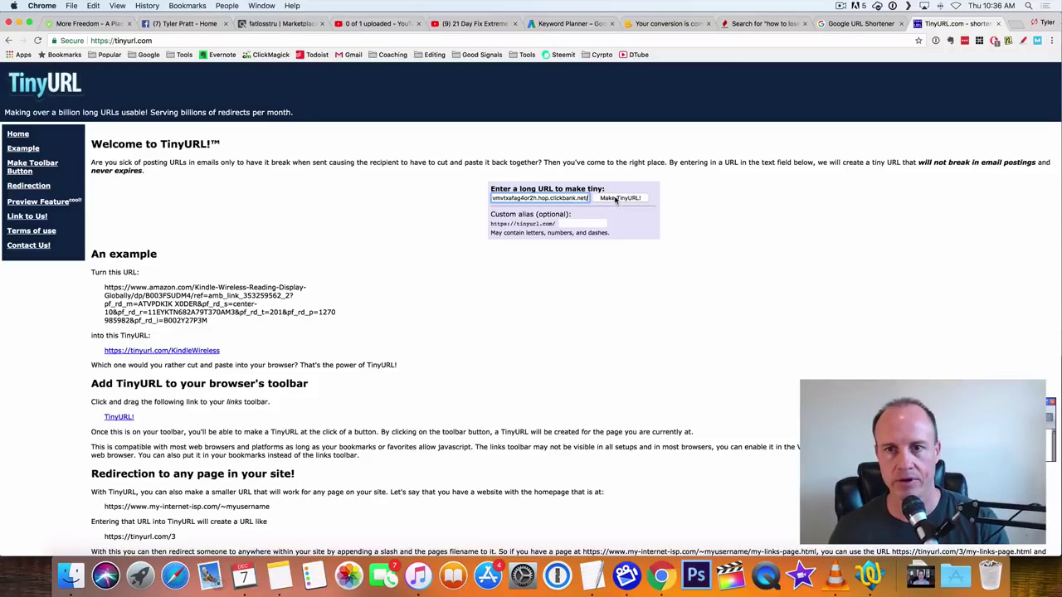
click(618, 201)
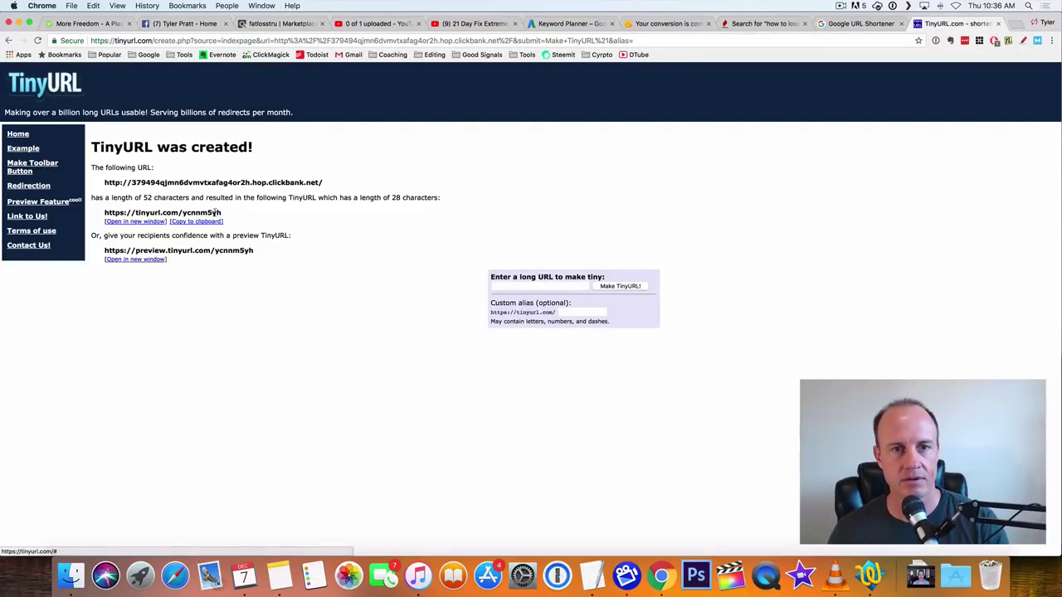
Test tinyurl.com/ycnnm5yh in a new tab, confirming it loads The 2 Week Diet sales page
drag(227, 214, 104, 213)
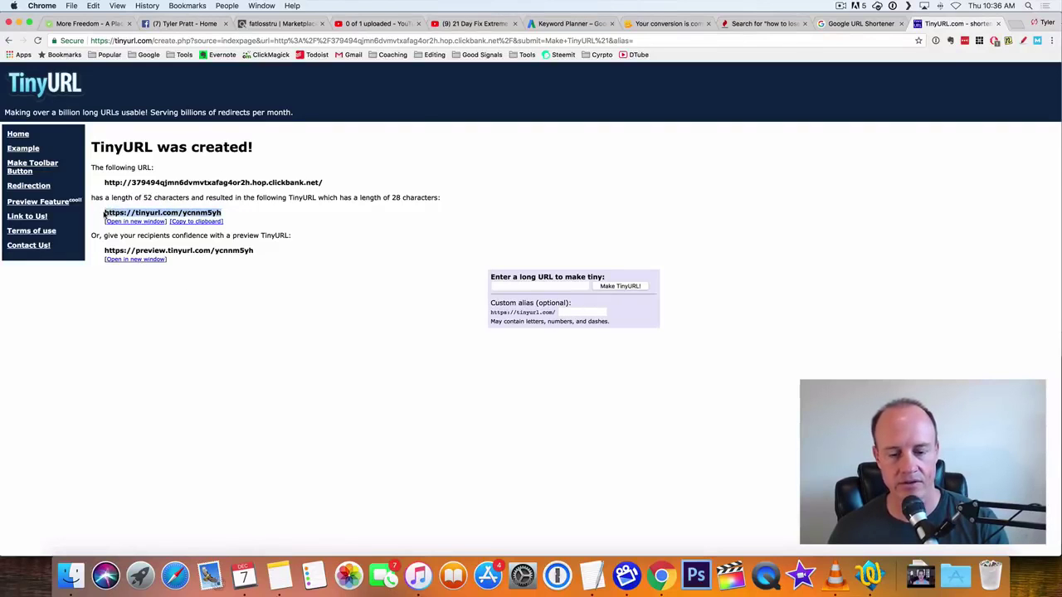
click(1016, 26)
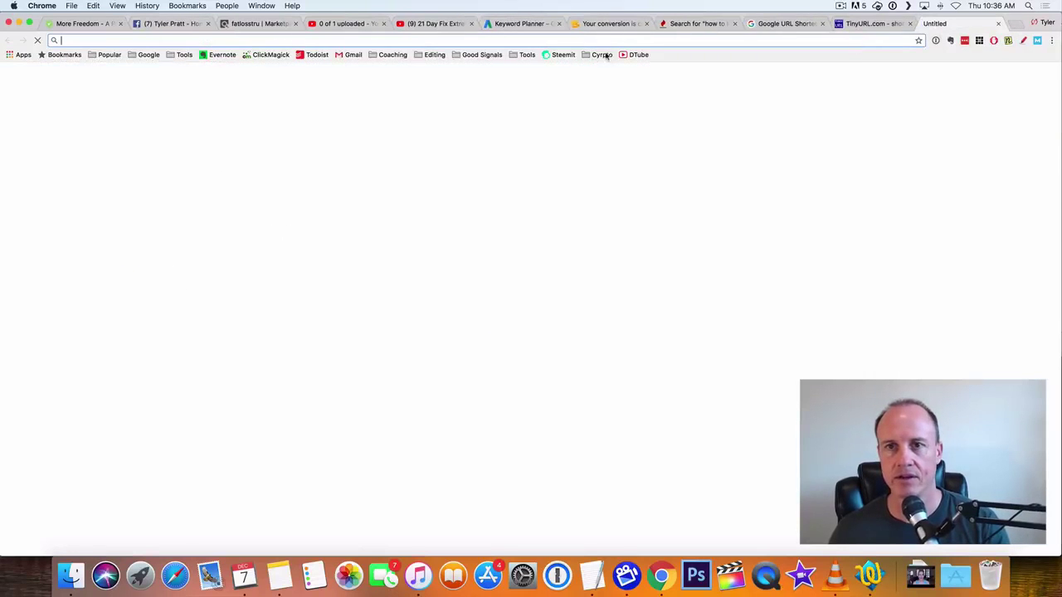
key(super+v)
key(Return)
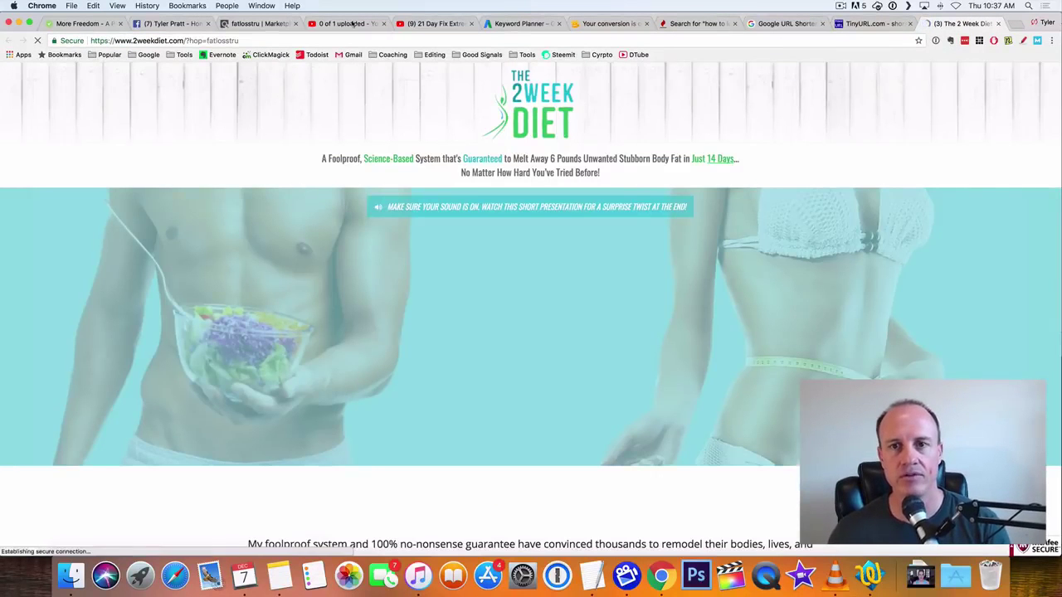
click(573, 42)
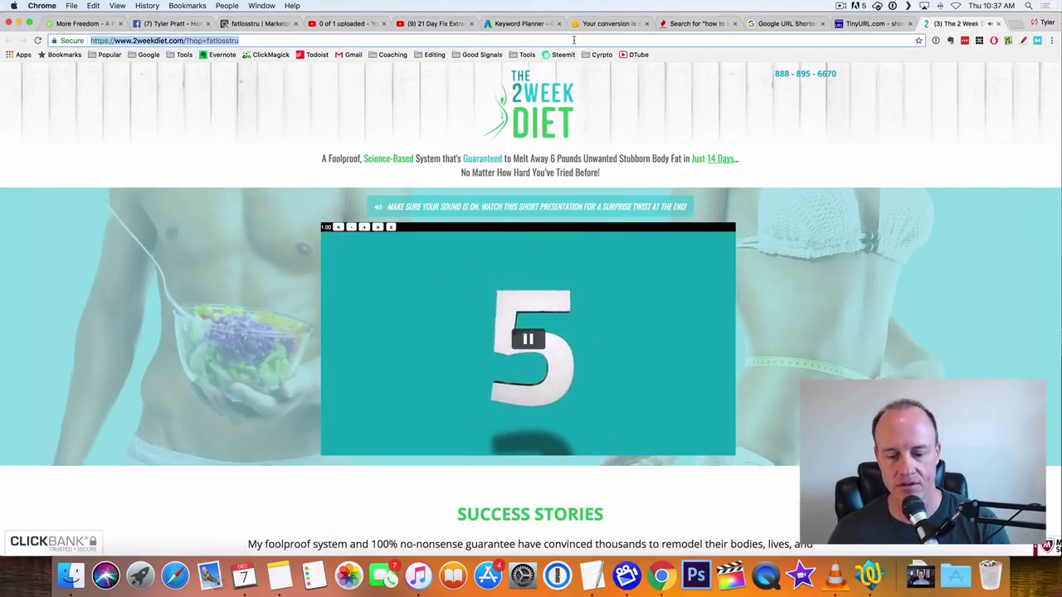
key(super+v)
key(Return)
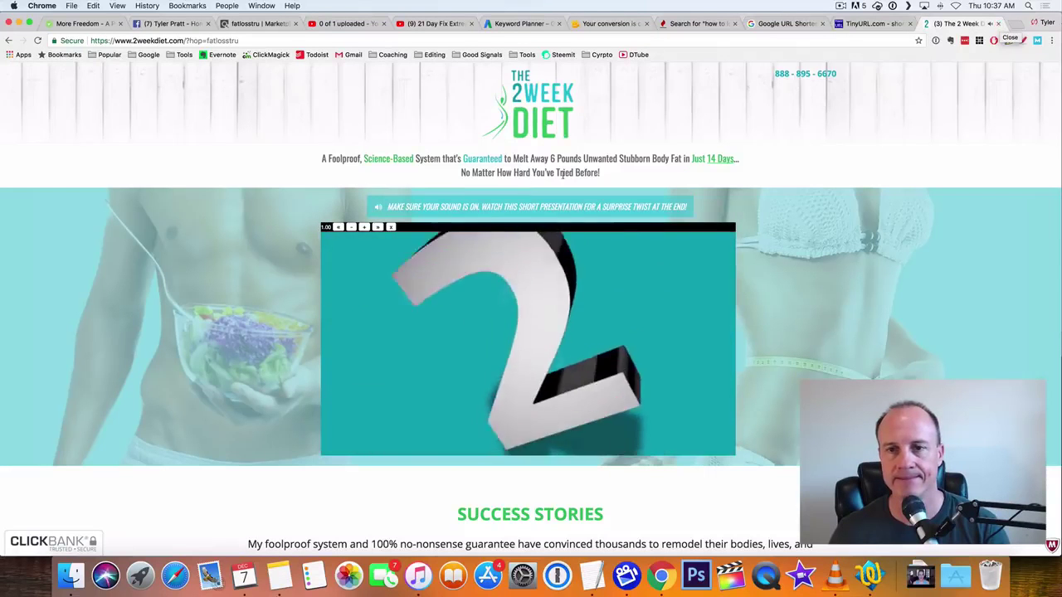
Append '- Click Here Now' and the tinyurl.com/ycnnm5yh link on a new line to the description
click(999, 24)
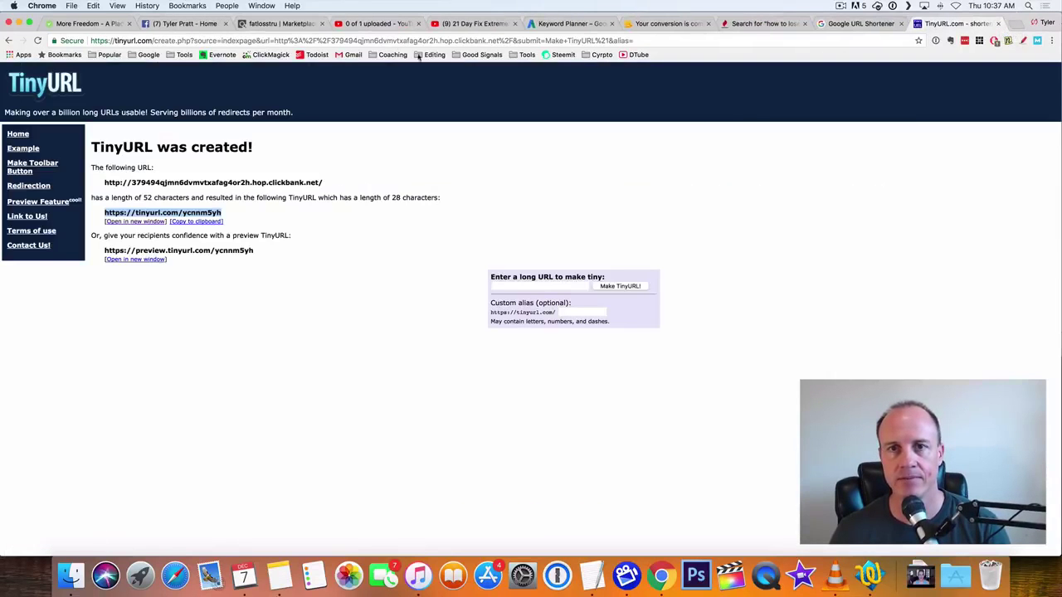
click(362, 24)
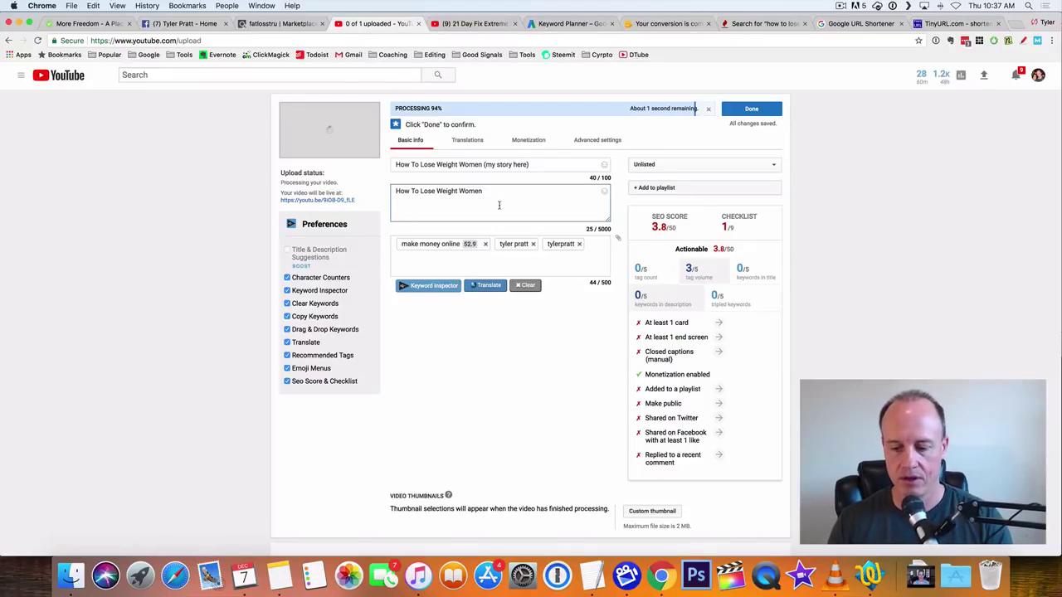
text(- Click Here)
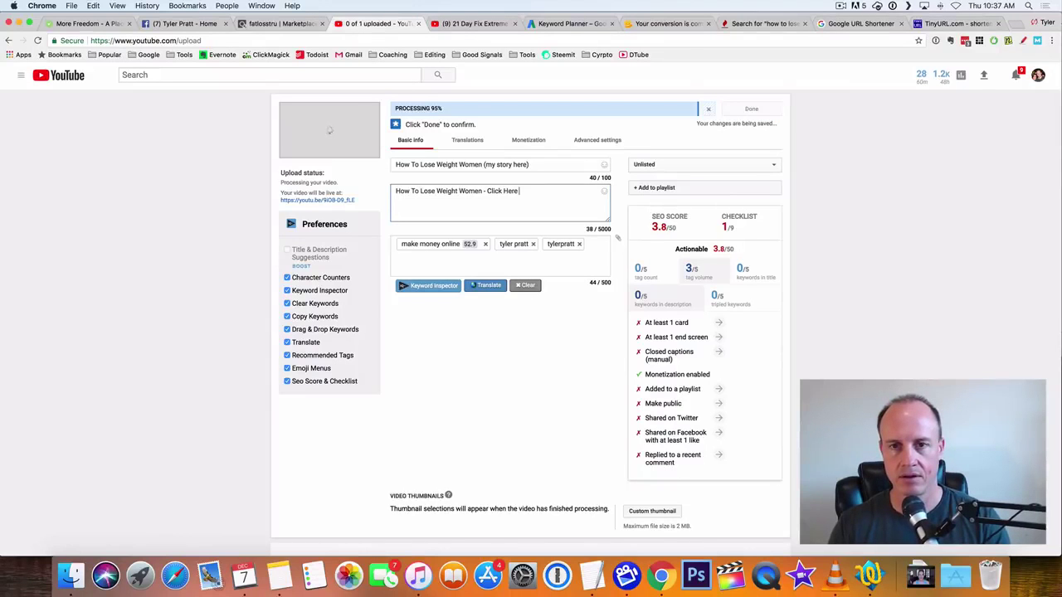
text(w)
key(Return)
key(super+v)
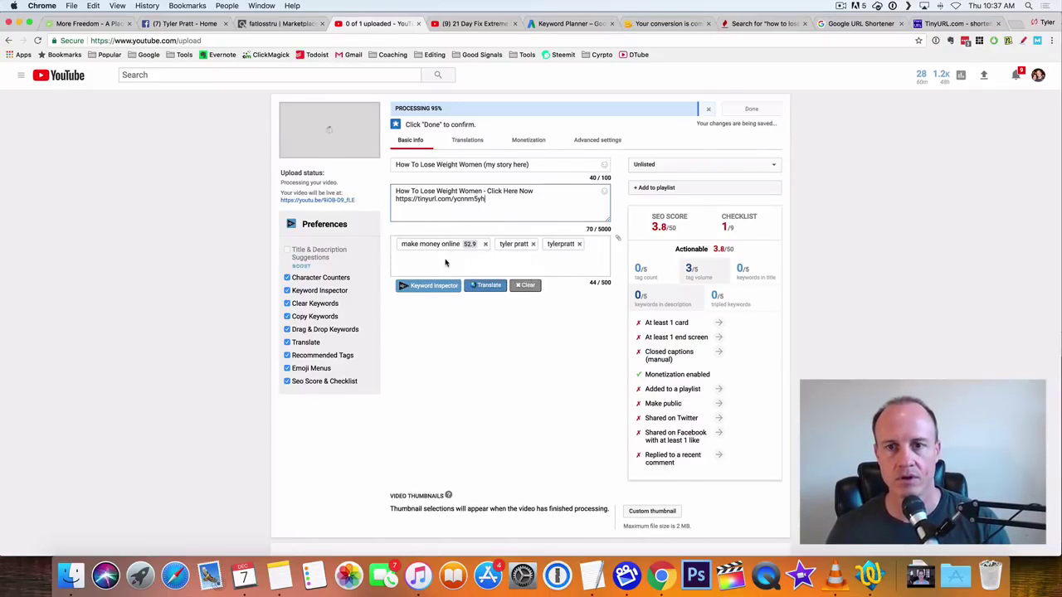
click(810, 199)
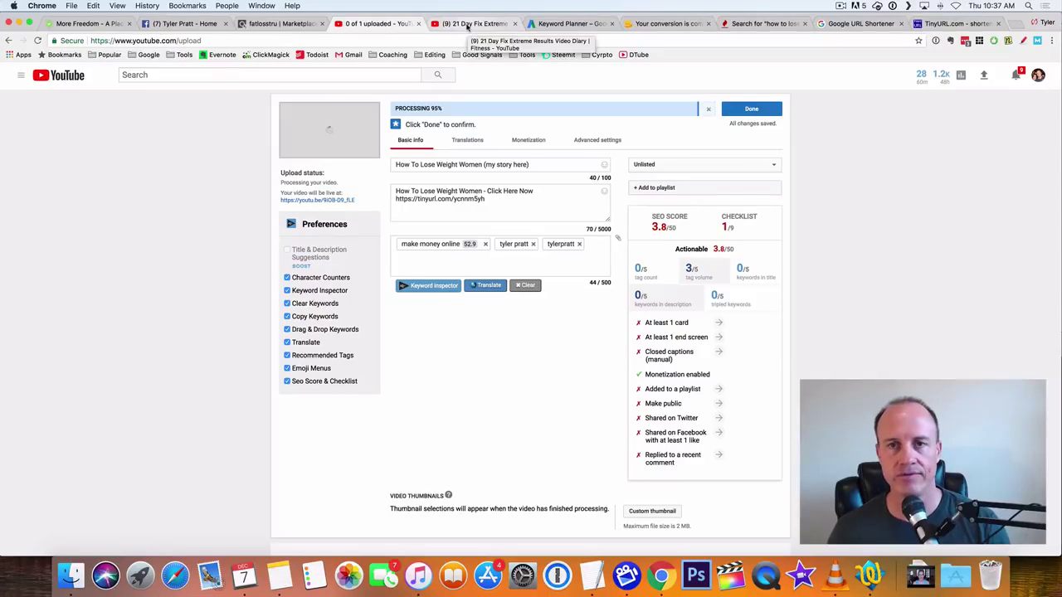
Review the 21 Day Fix Extreme video's vidIQ statistics and tags
click(466, 24)
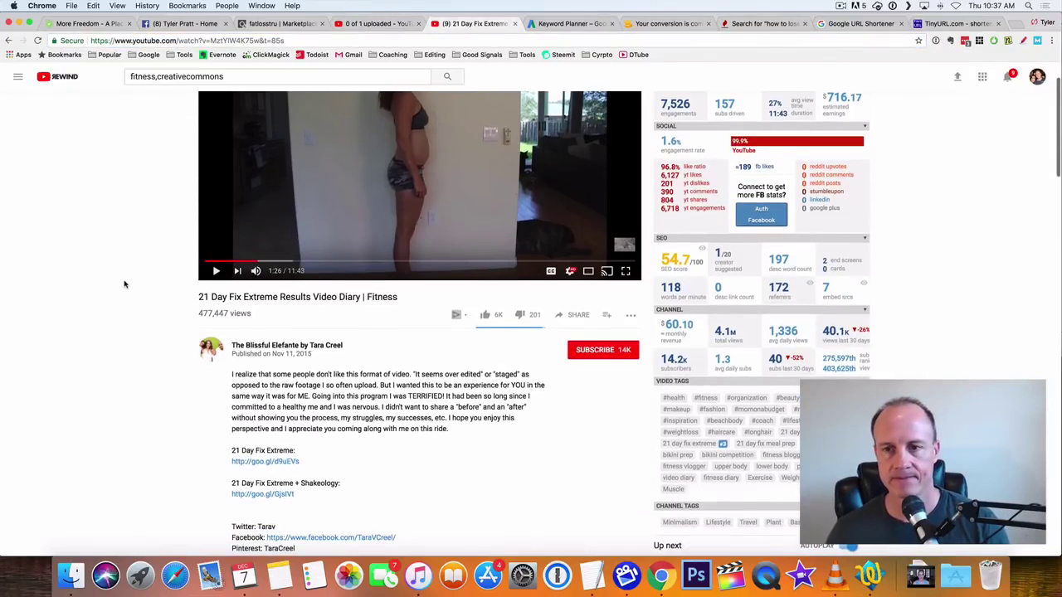
scroll(133, 286, down, 3)
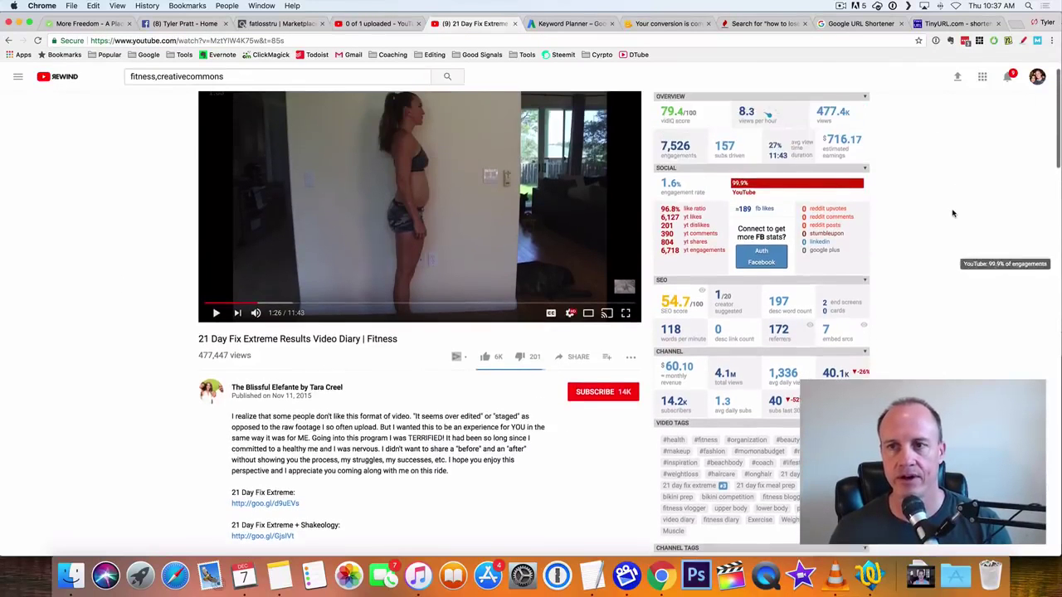
scroll(953, 213, up, 3)
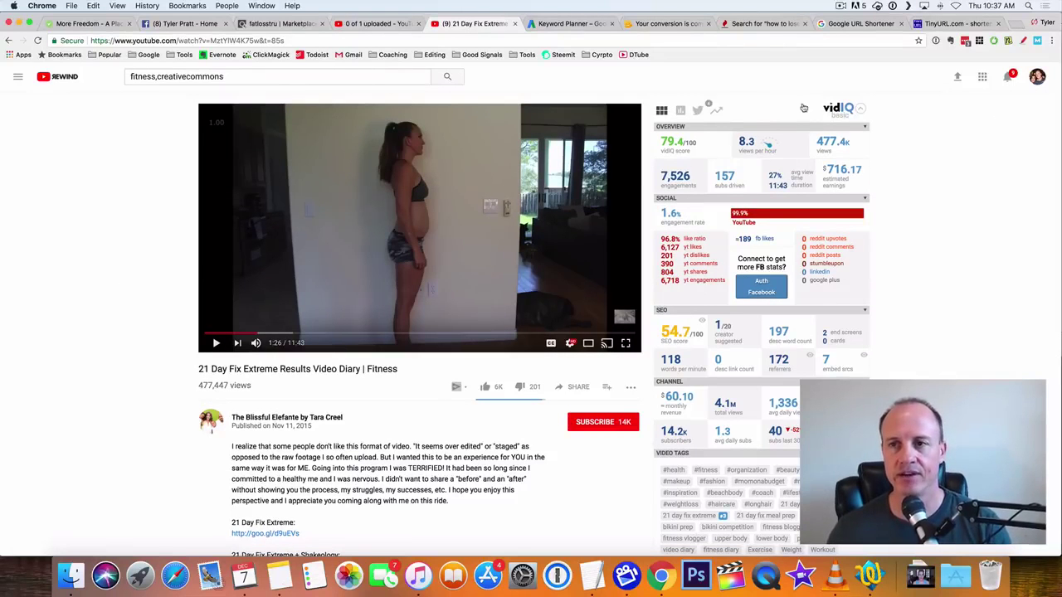
scroll(926, 250, down, 4)
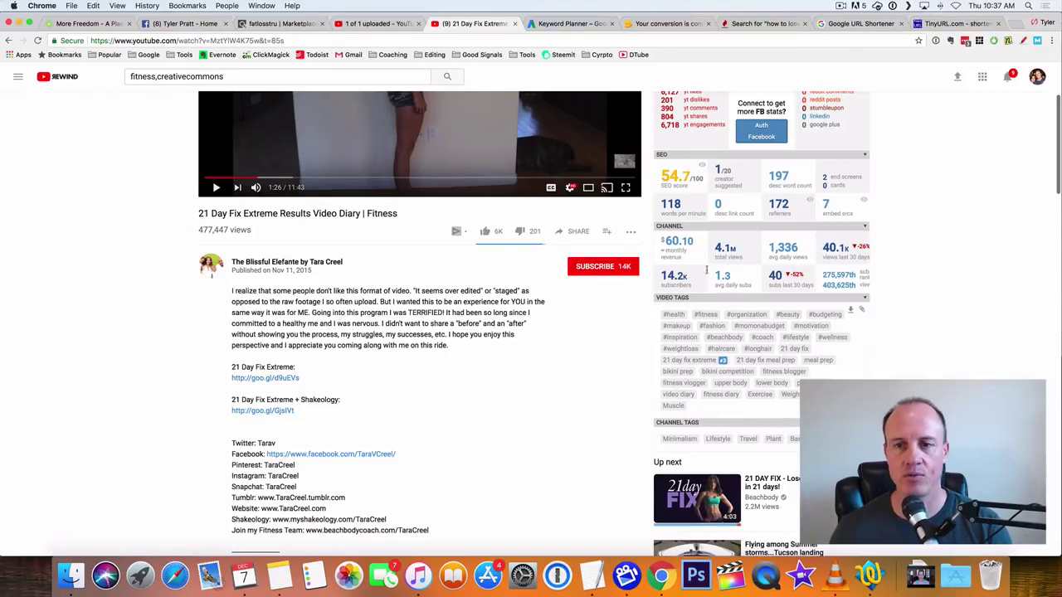
scroll(157, 212, up, 4)
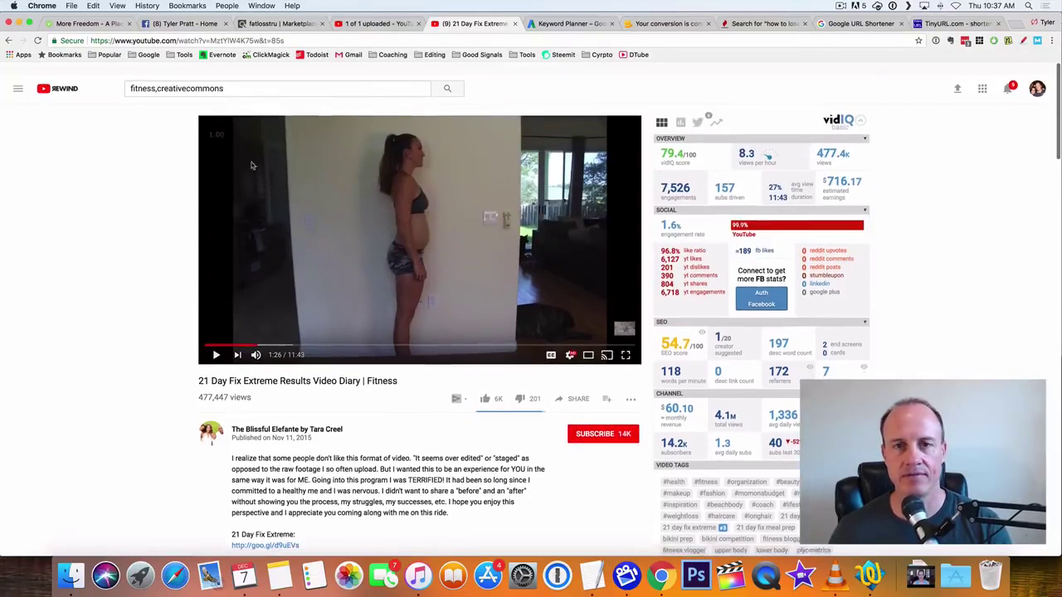
scroll(156, 212, down, 5)
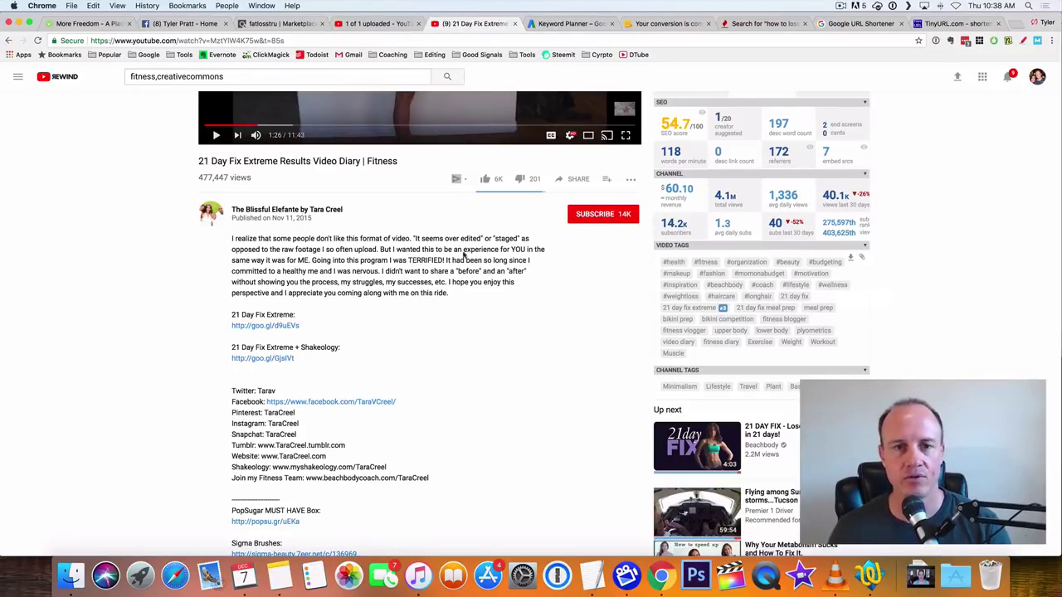
scroll(63, 297, up, 5)
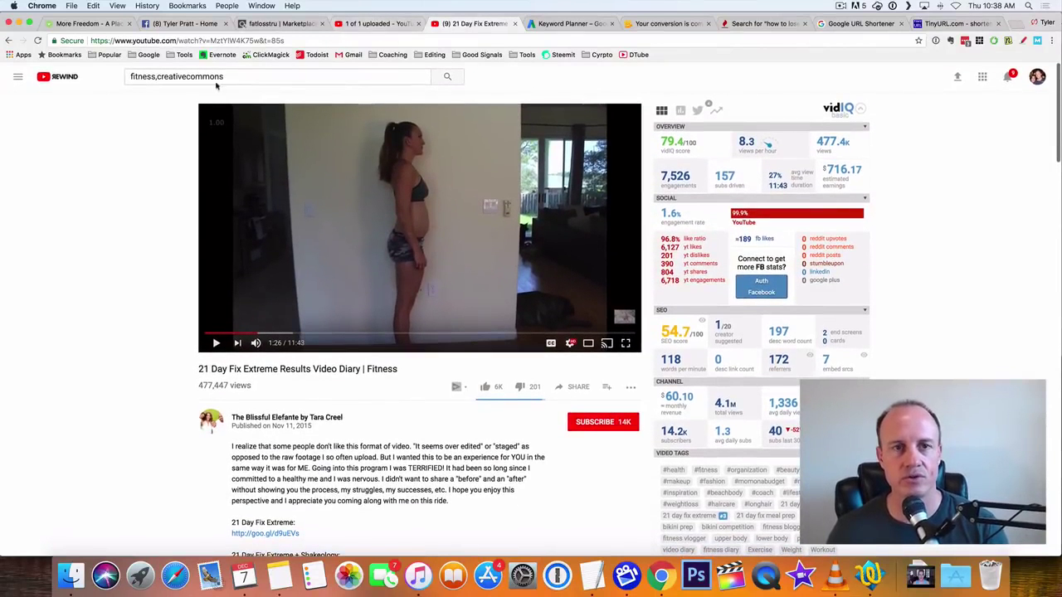
Enter 'how to lose weight women' in the YouTube search box
click(233, 76)
key(super+a)
text(how)
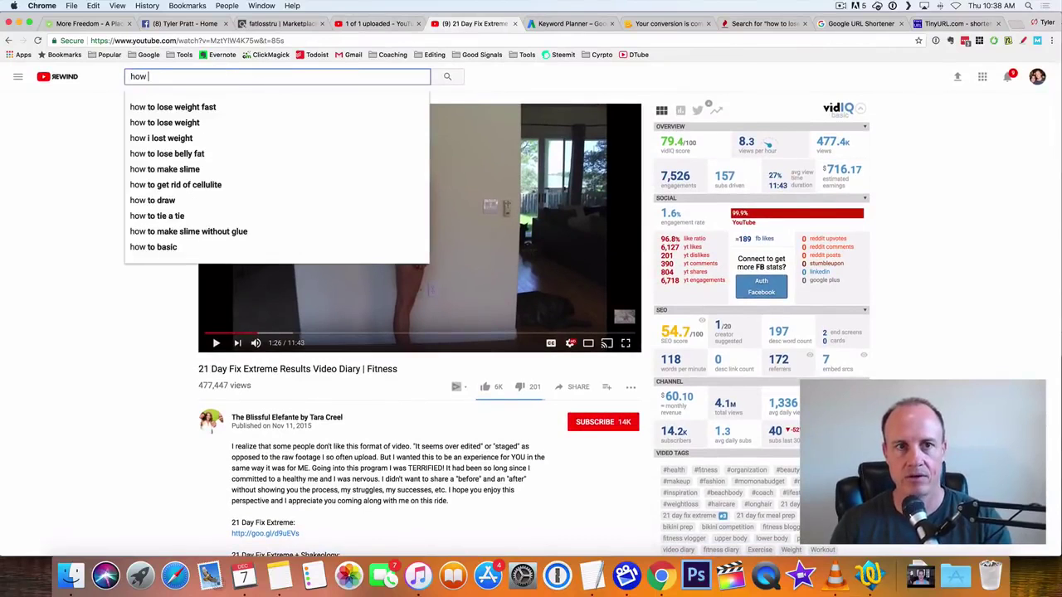
text( to lose )
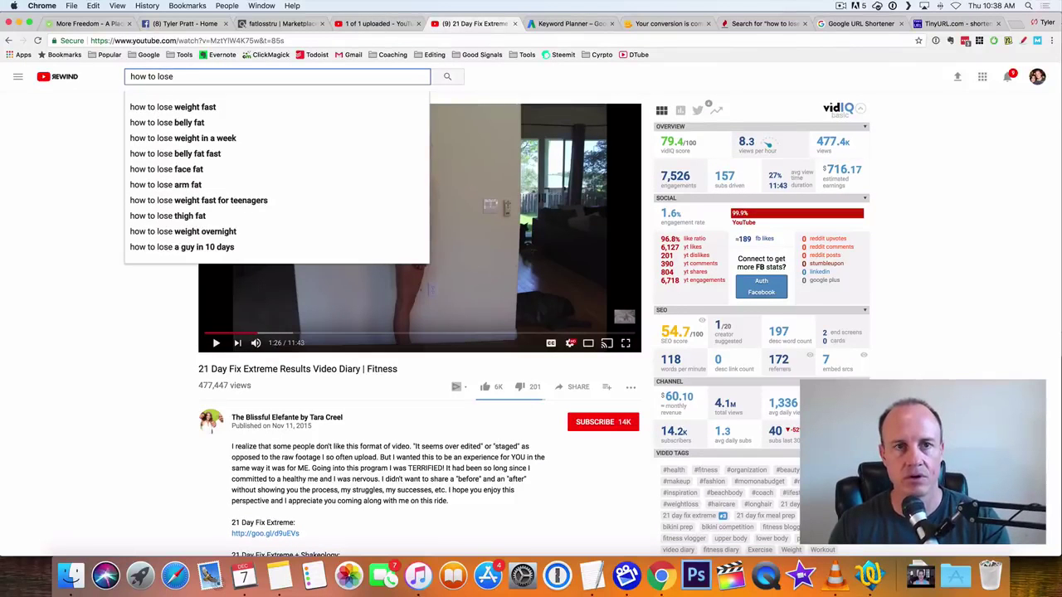
text(weight women)
Search 'how to lose weight women', check Best Ways To Lose Weight, then open WHAT I EAT IN A DAY
key(Return)
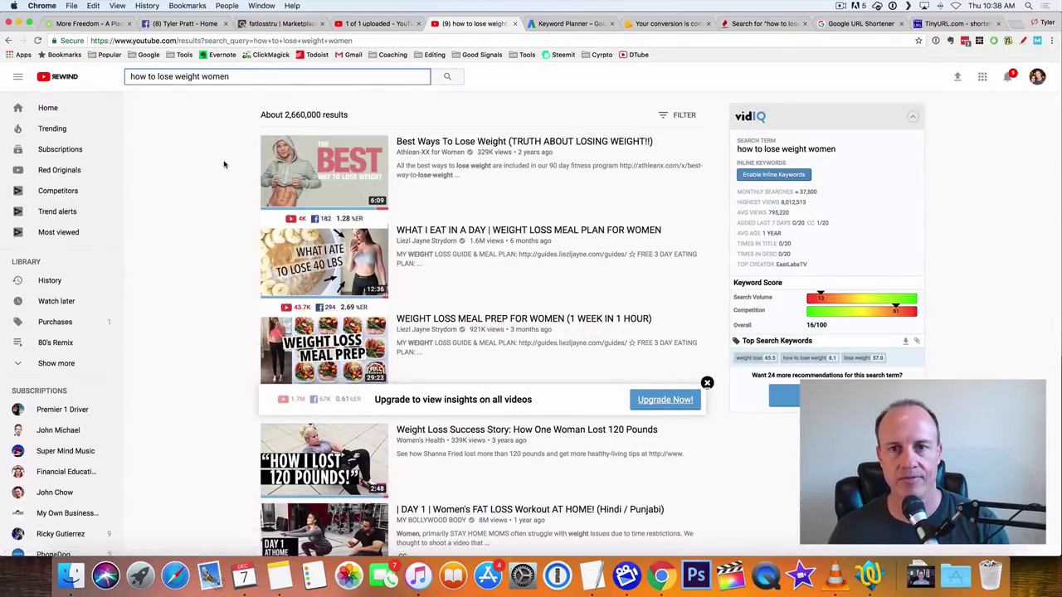
click(475, 145)
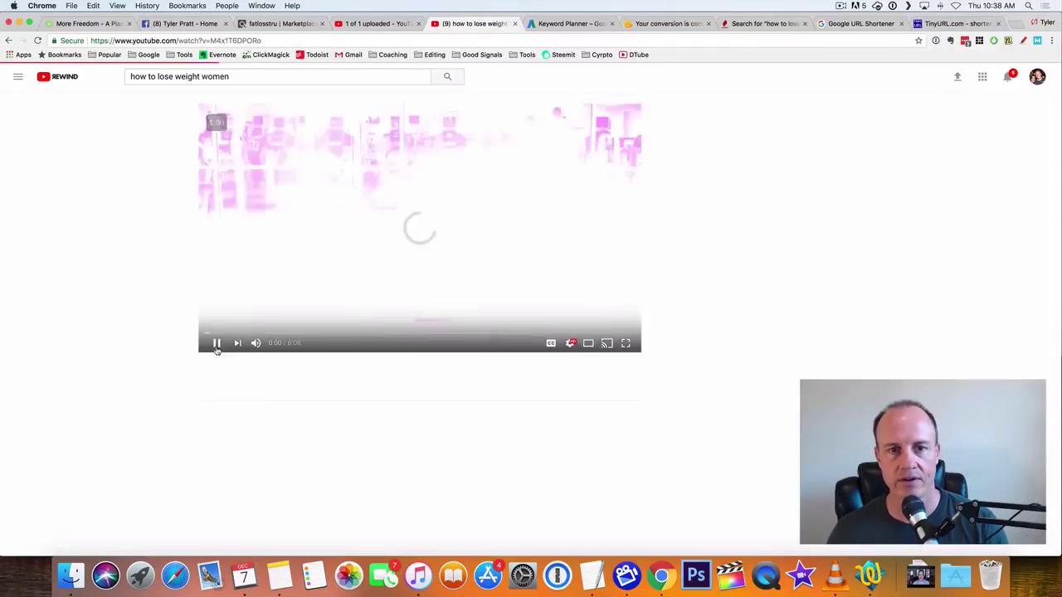
click(216, 343)
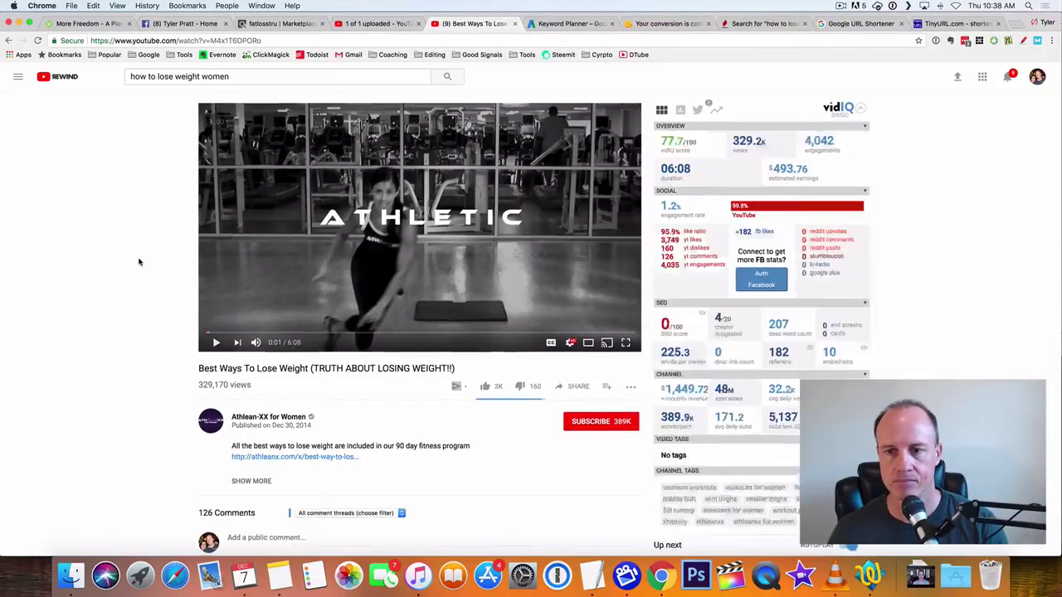
scroll(162, 310, down, 5)
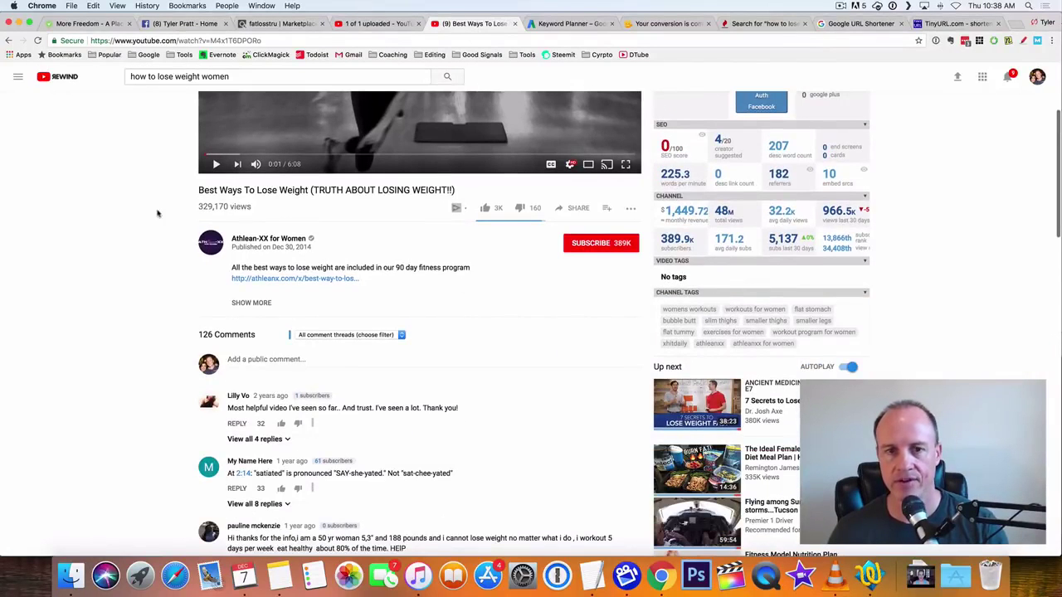
click(8, 40)
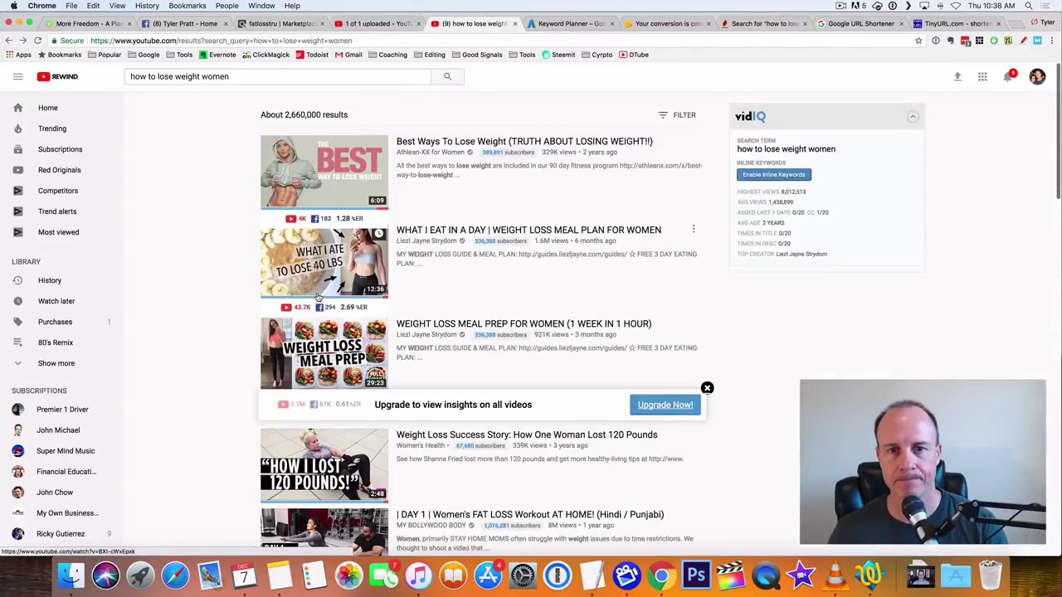
click(524, 231)
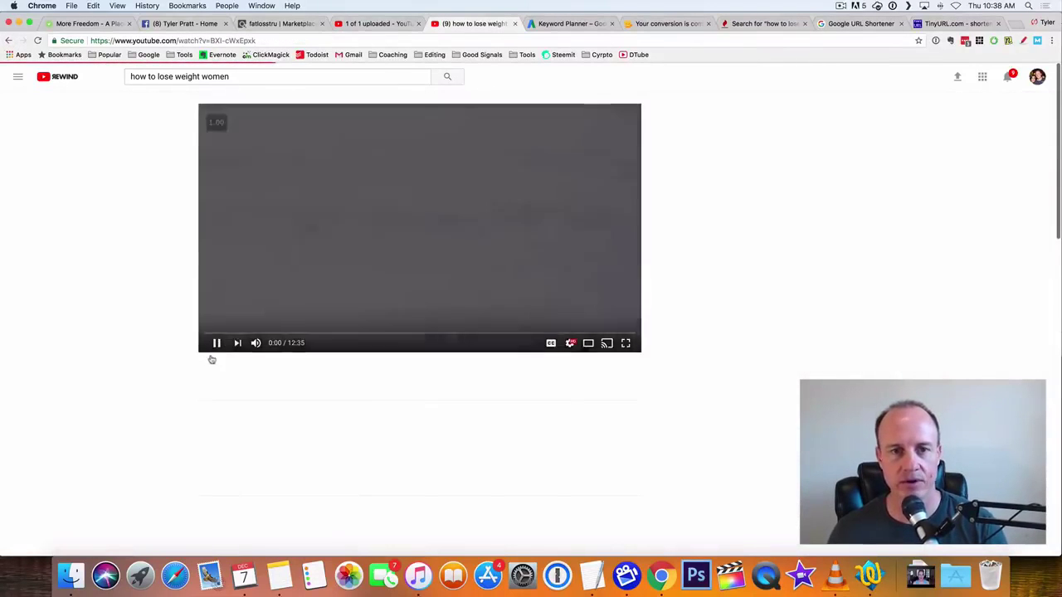
Copy the WHAT I EAT IN A DAY video's tags via vidIQ and return to the upload page
click(216, 344)
scroll(138, 330, down, 2)
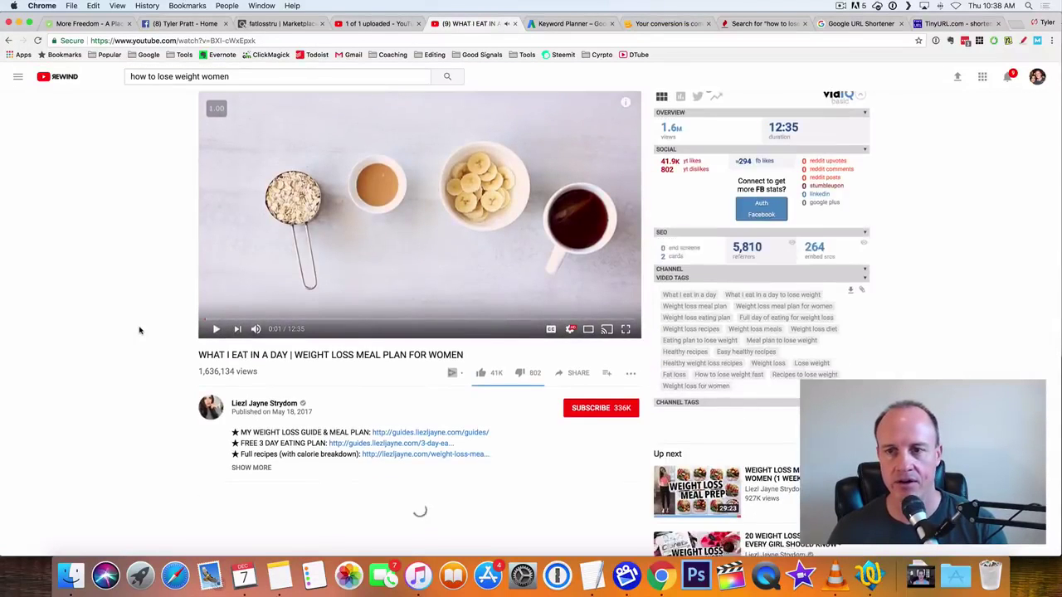
scroll(140, 330, down, 1)
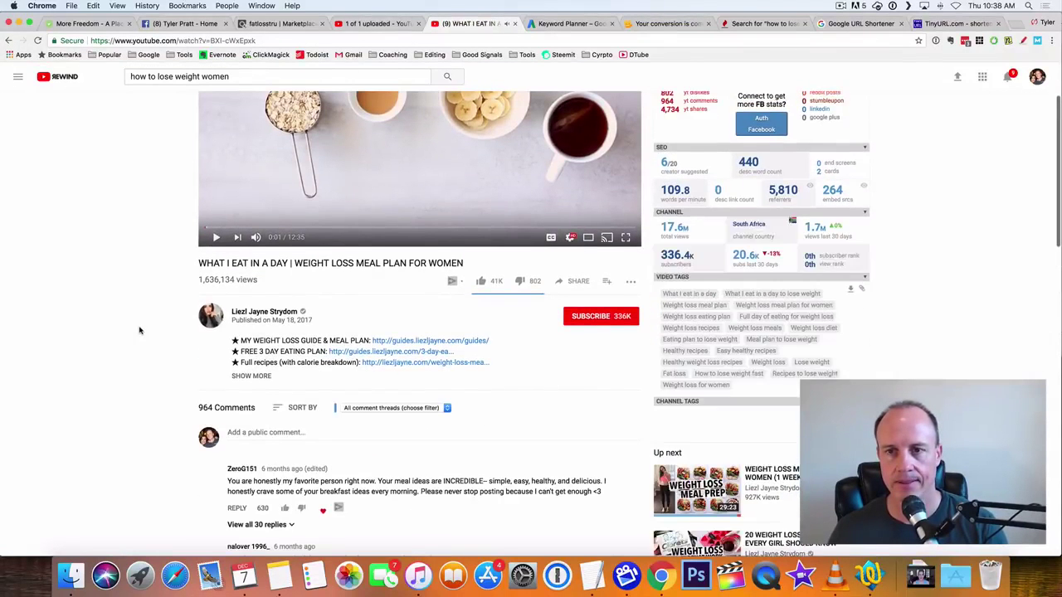
scroll(139, 330, up, 2)
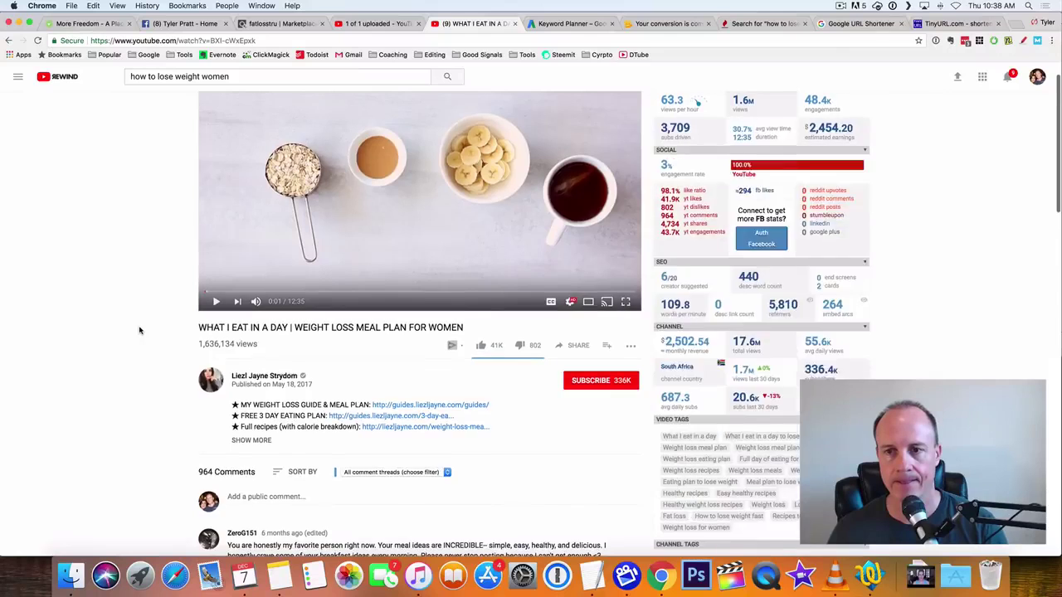
scroll(140, 330, down, 3)
scroll(141, 331, down, 2)
scroll(151, 332, down, 1)
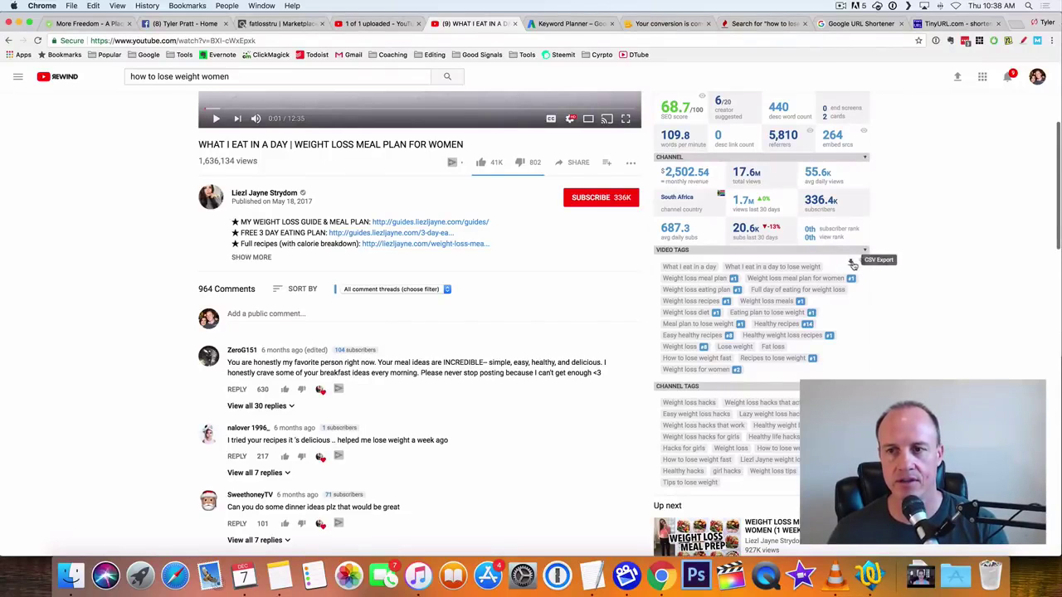
click(862, 263)
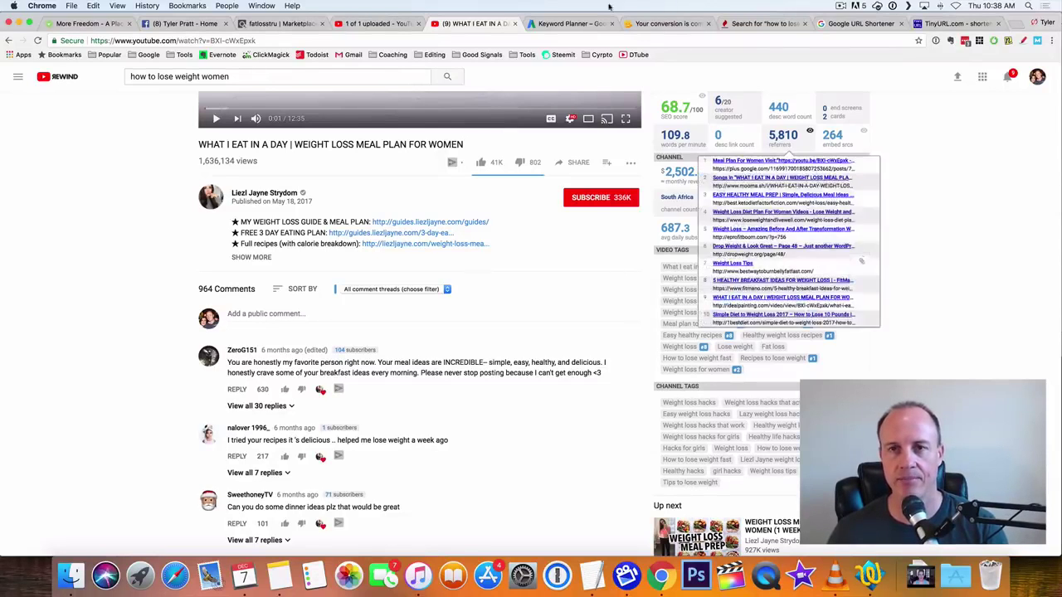
click(377, 23)
Delete tags tylerpratt, tyler pratt and make money online, then paste the competitor's weight-loss tags
click(551, 266)
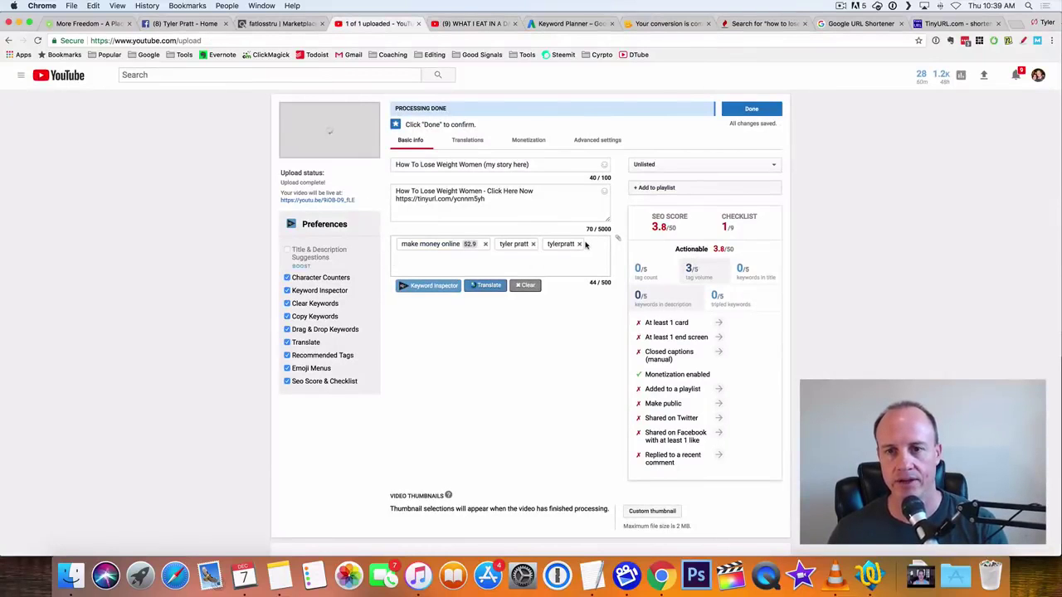
click(579, 243)
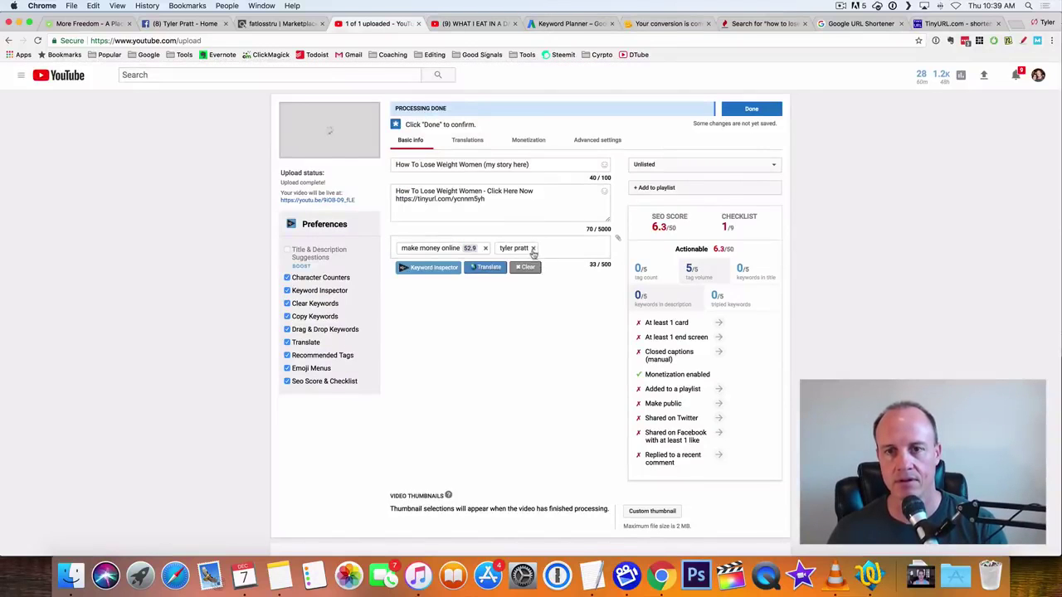
click(533, 248)
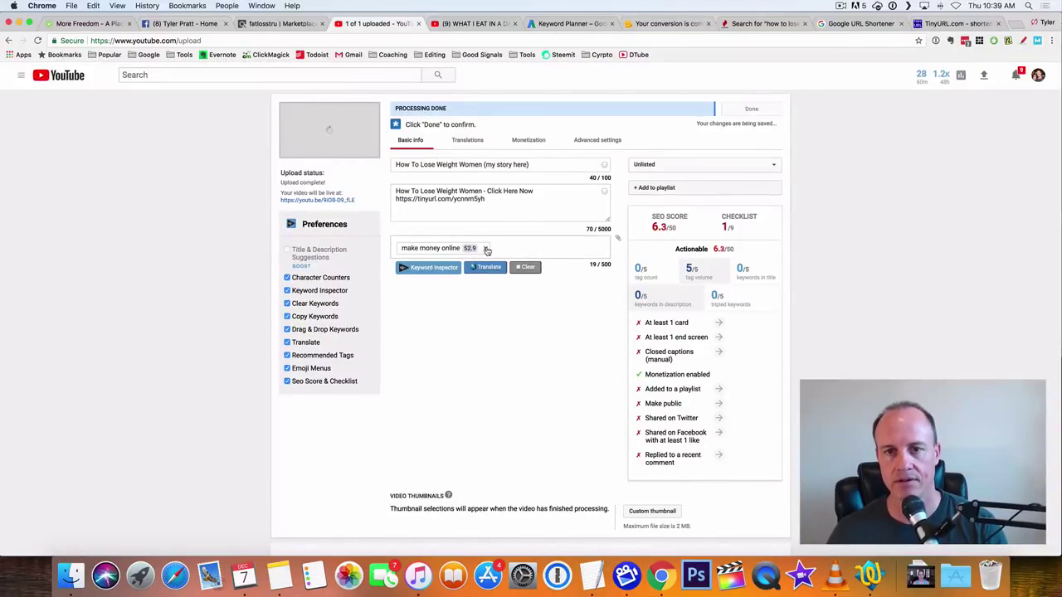
click(486, 248)
key(super+v)
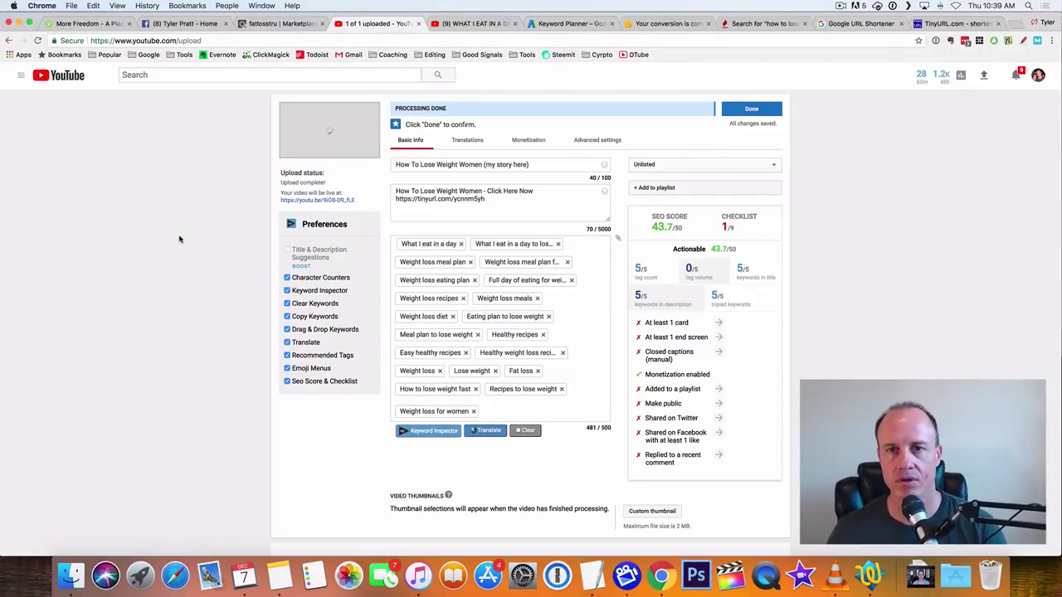
scroll(196, 266, down, 5)
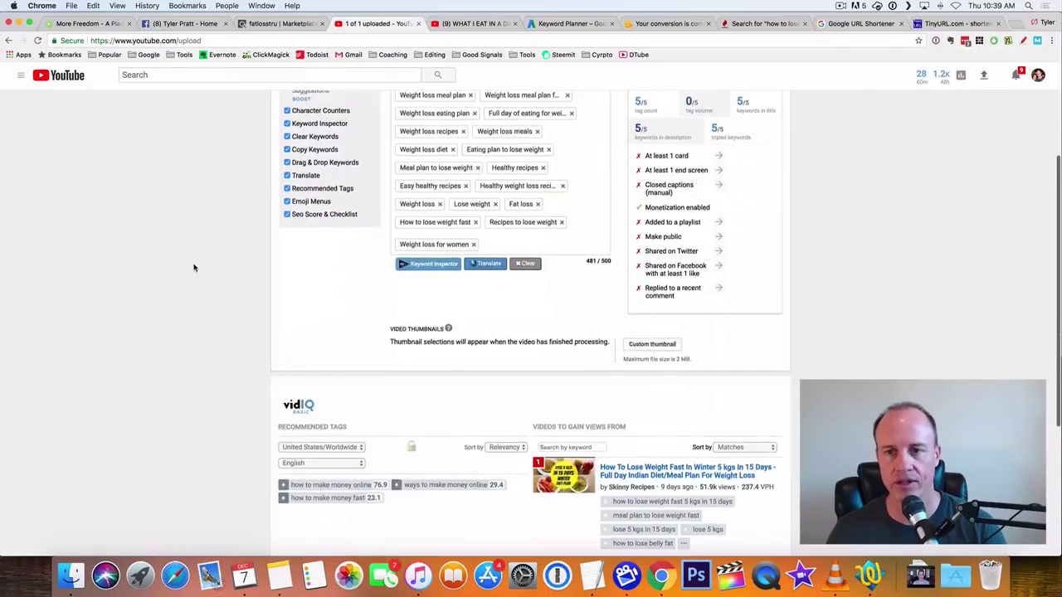
scroll(196, 265, up, 5)
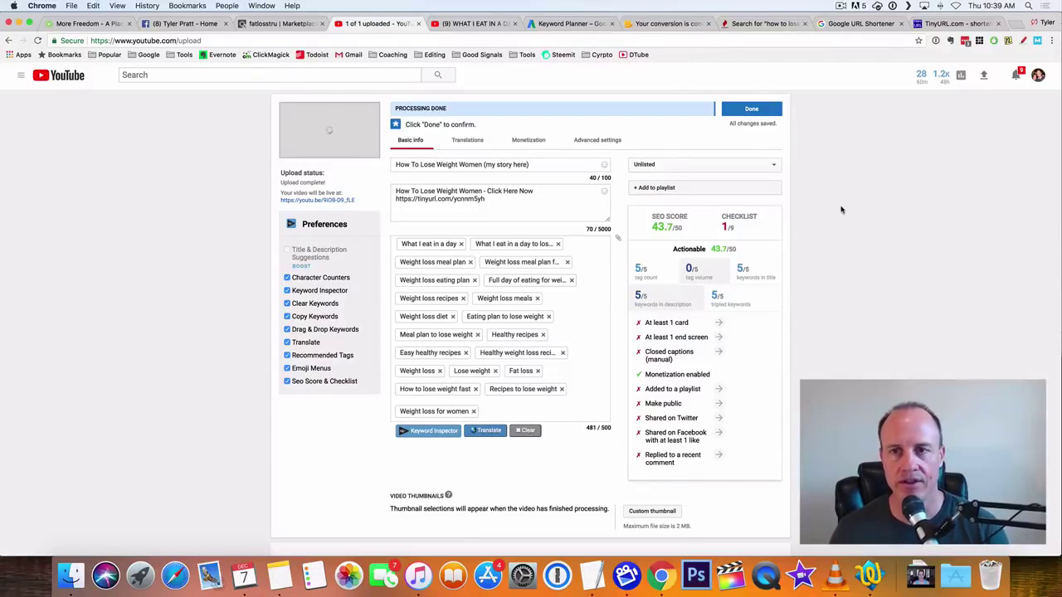
scroll(845, 209, down, 2)
scroll(844, 209, down, 1)
scroll(845, 208, up, 3)
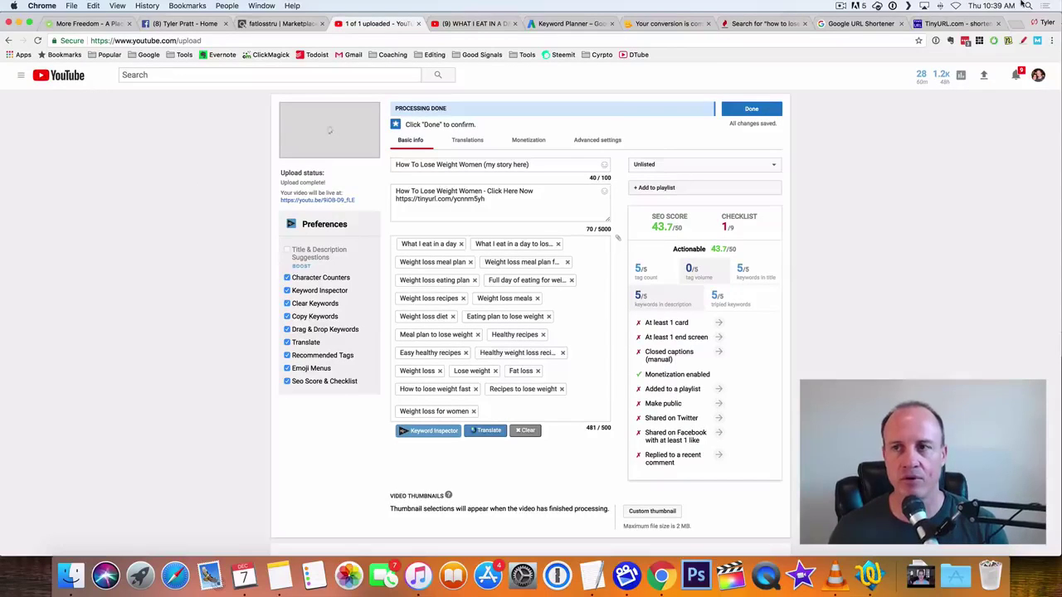
Open seoclerk.com in a new tab
click(1017, 25)
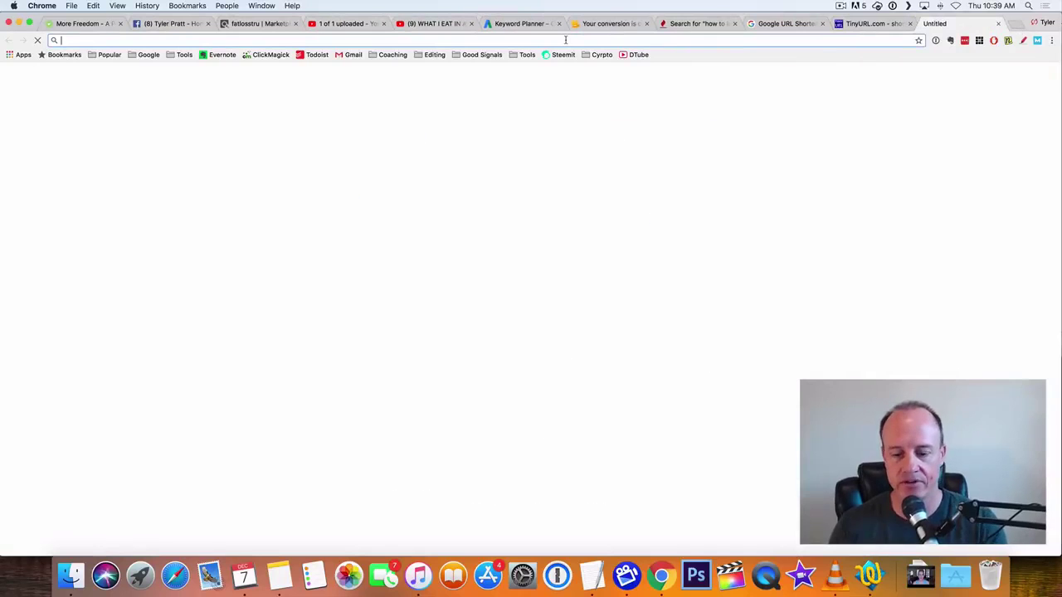
text(sea)
key(BackSpace)
text(o)
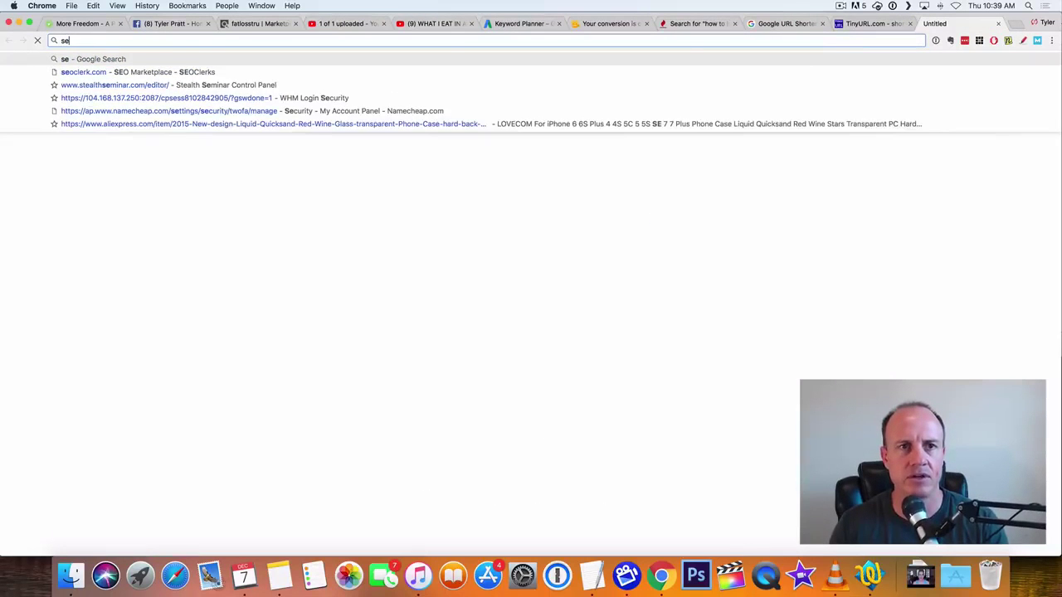
key(Return)
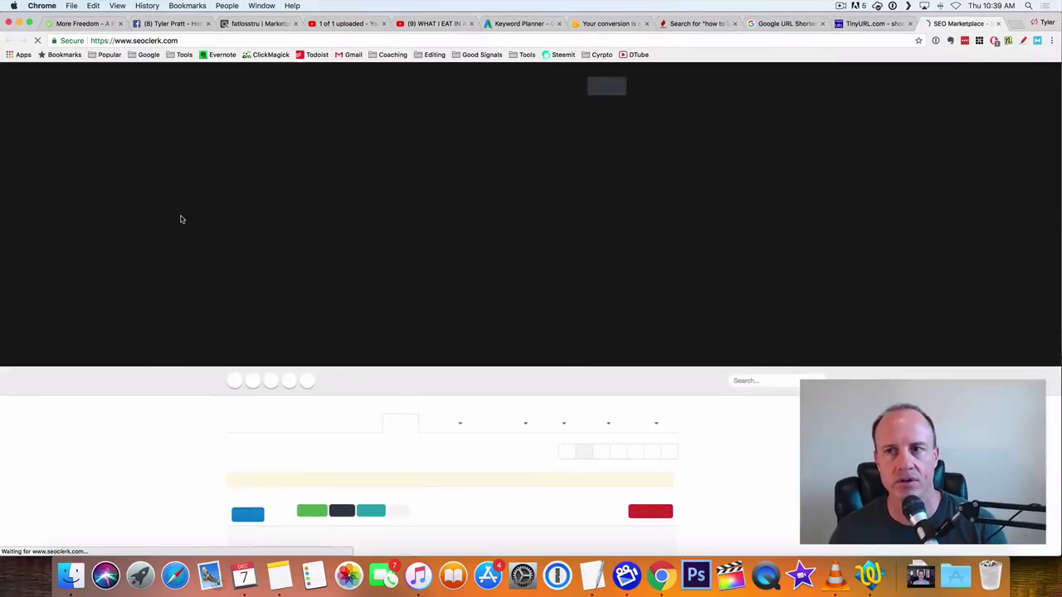
scroll(181, 219, down, 5)
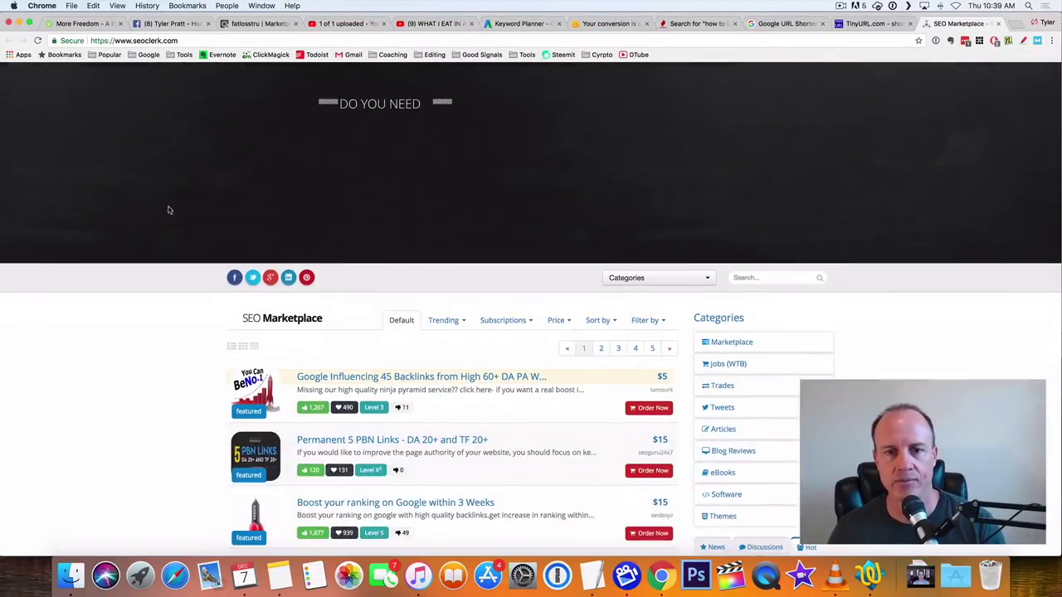
scroll(173, 291, up, 3)
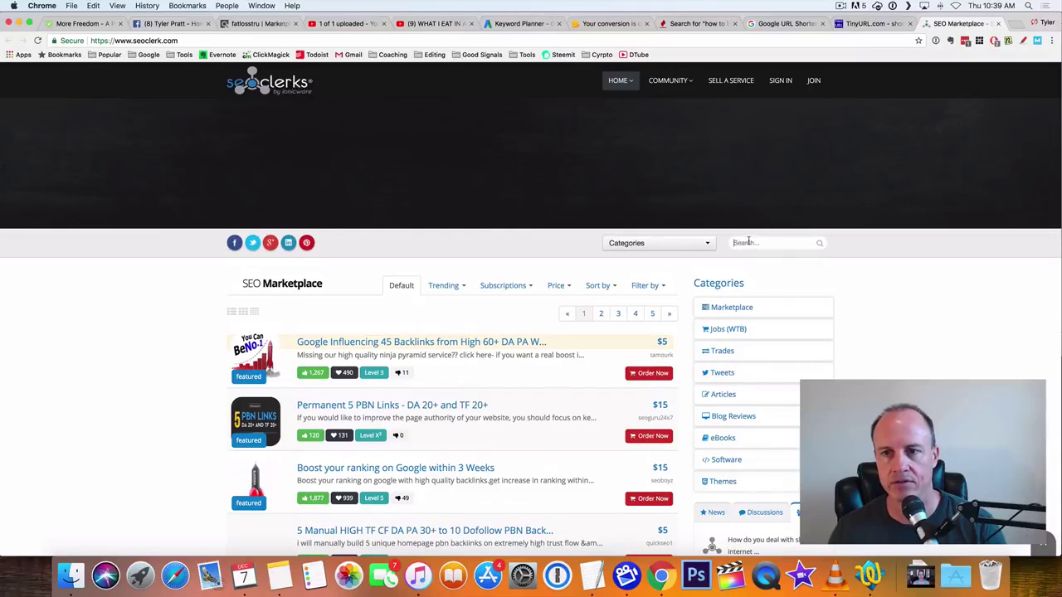
Search the SEOClerks marketplace for 'social signals'
click(747, 241)
text(social)
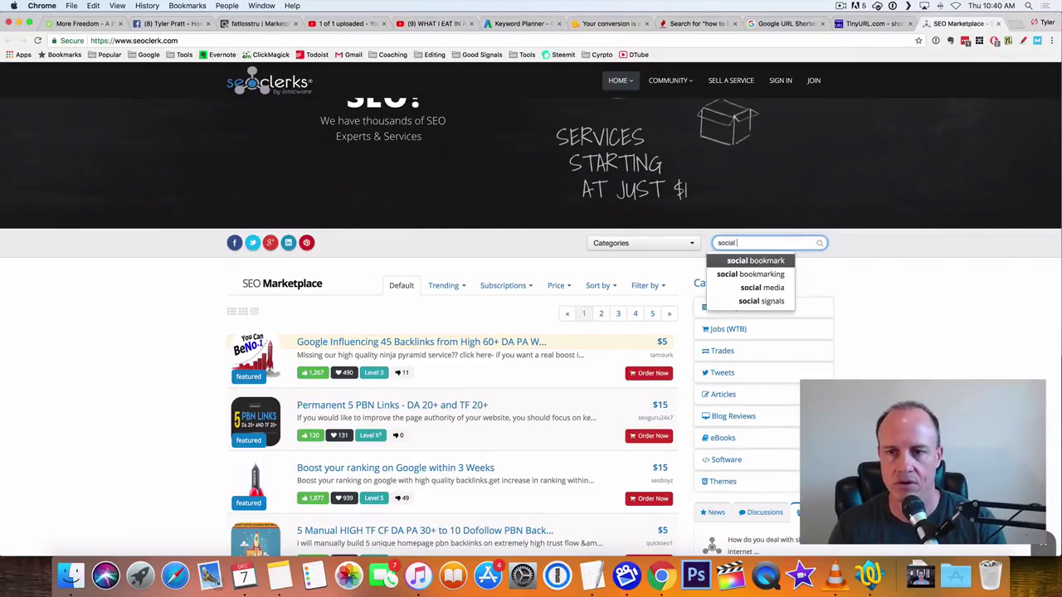
text( si)
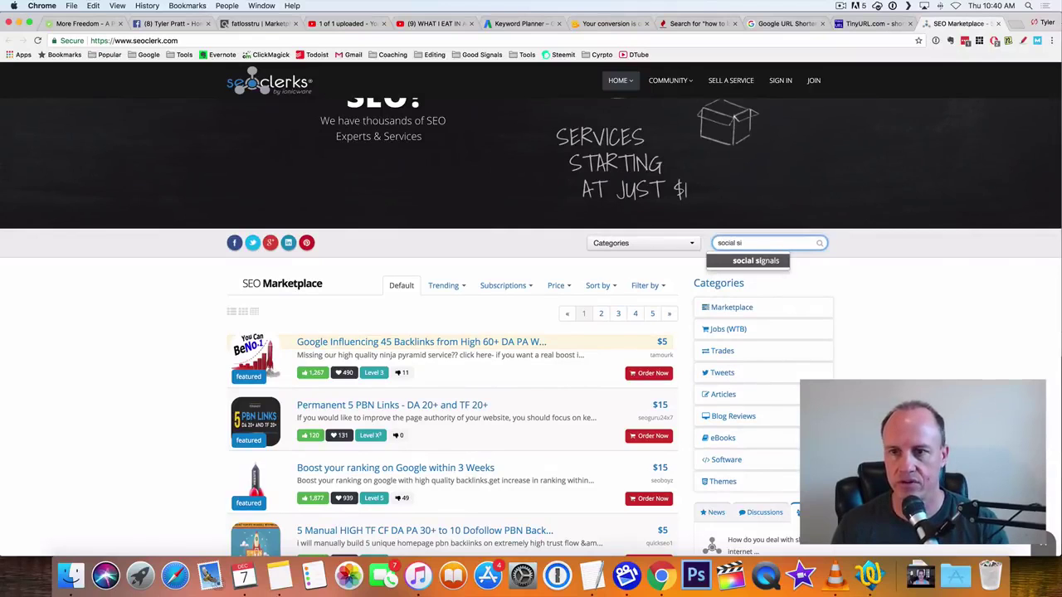
text(gnals)
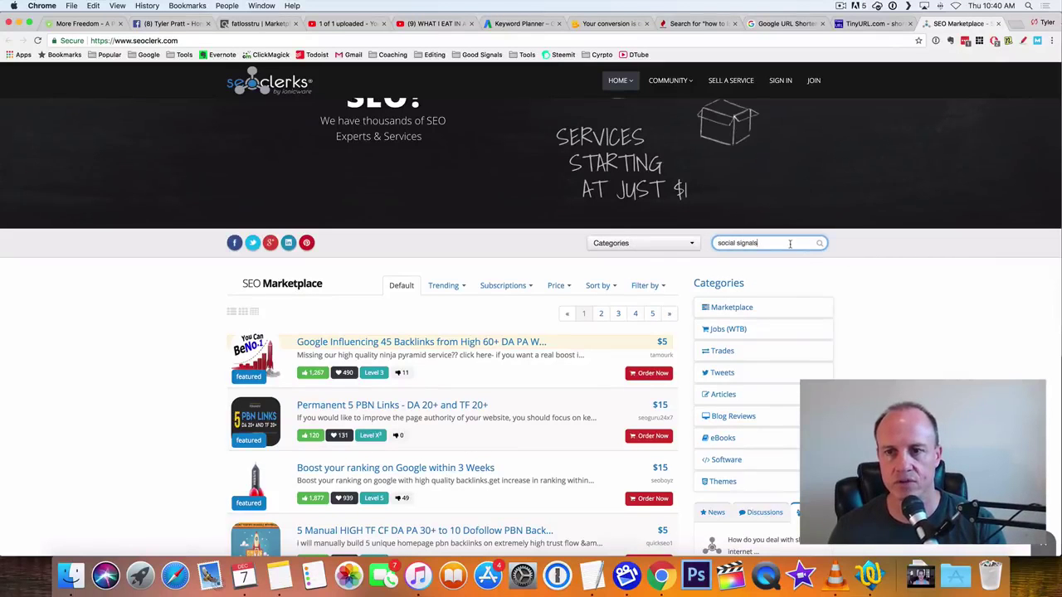
key(Return)
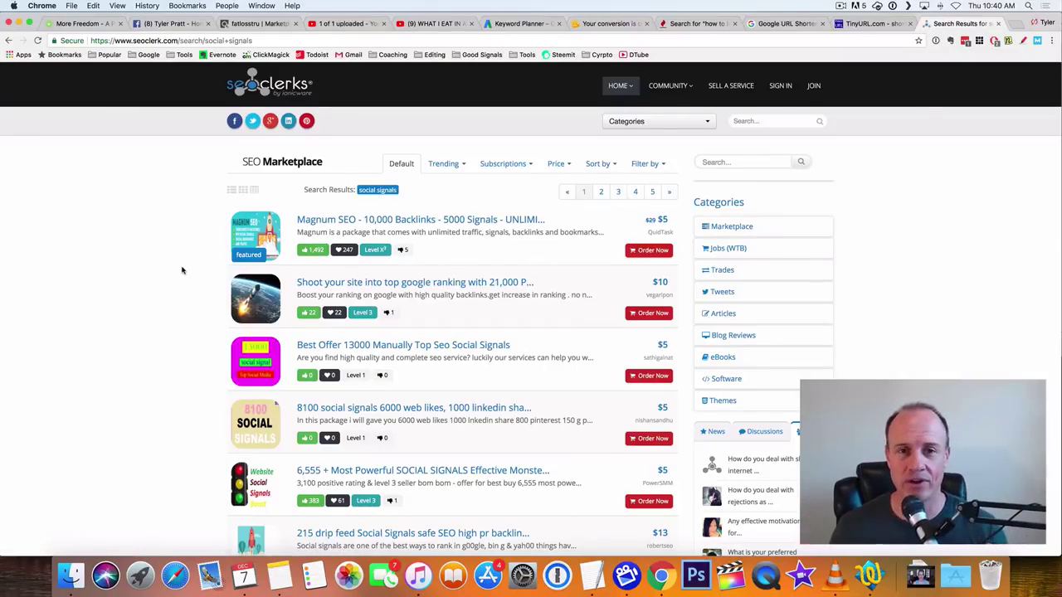
scroll(183, 269, down, 2)
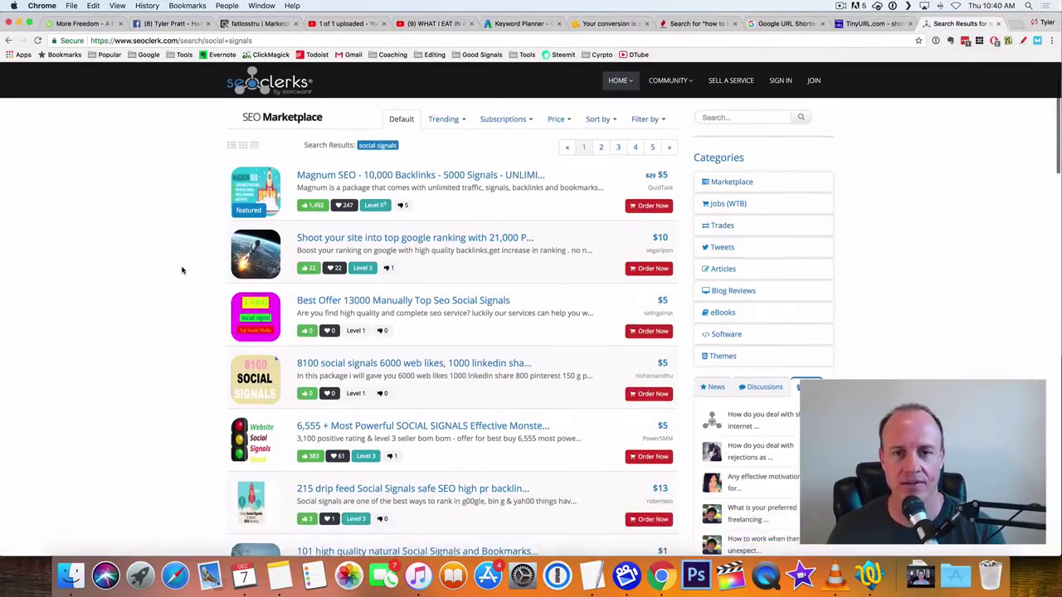
scroll(484, 293, down, 3)
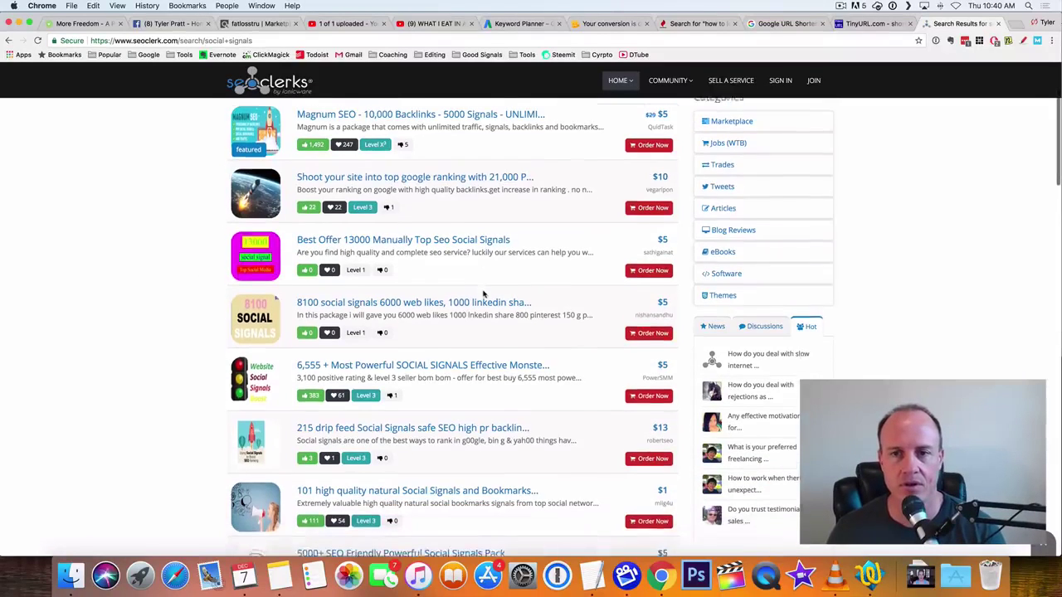
scroll(141, 279, down, 2)
scroll(324, 256, down, 1)
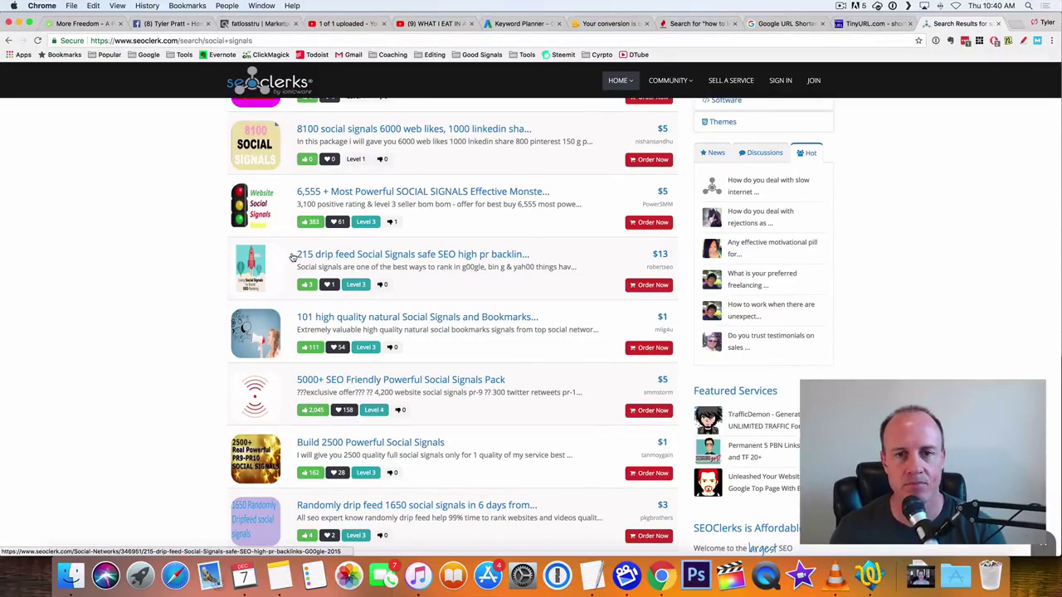
scroll(304, 257, down, 2)
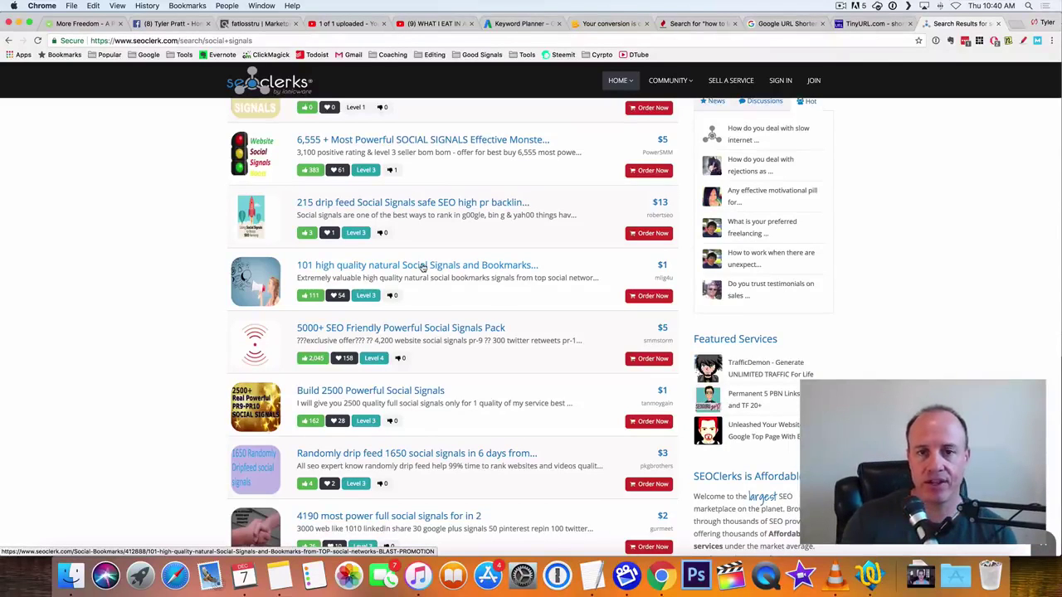
scroll(431, 319, down, 2)
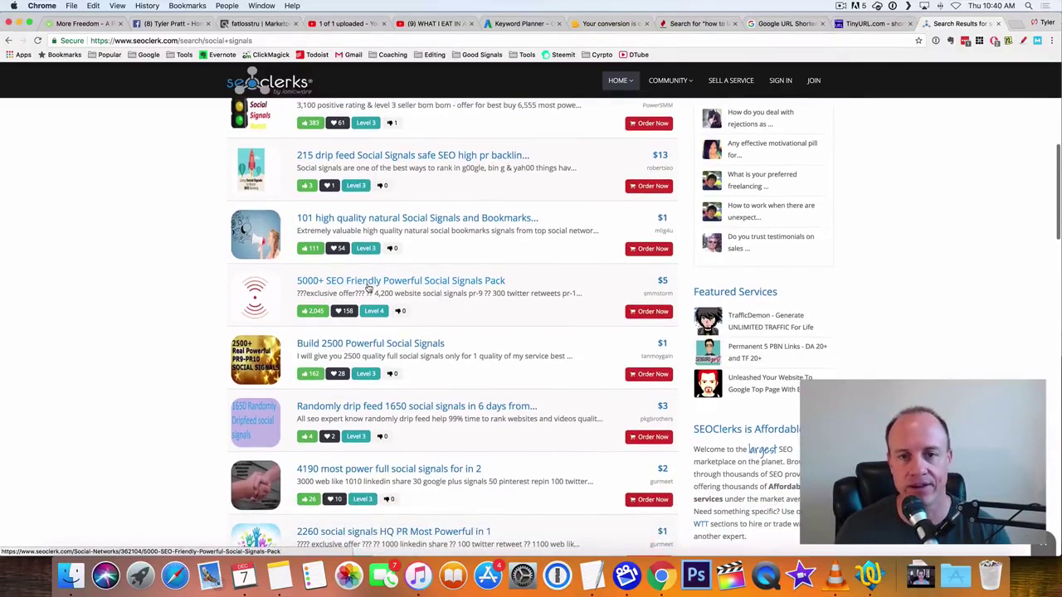
scroll(203, 317, down, 3)
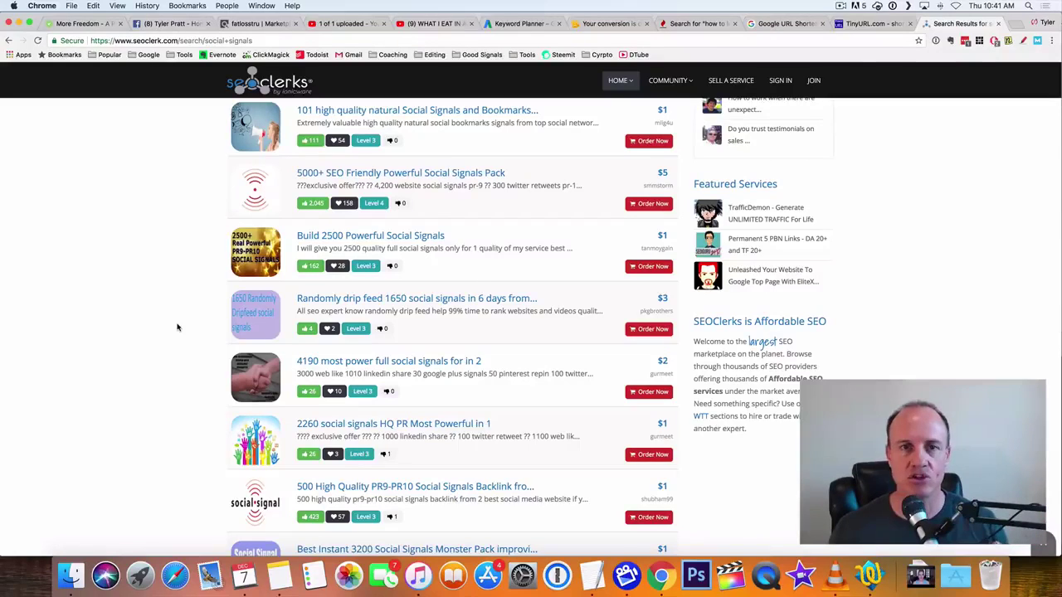
scroll(176, 327, down, 1)
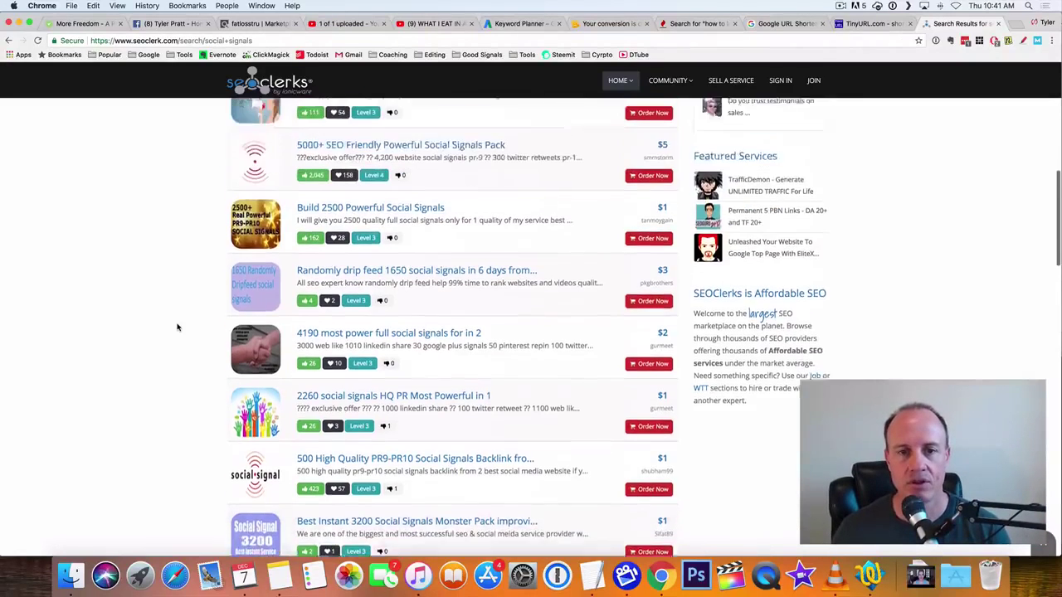
scroll(177, 327, up, 3)
scroll(316, 238, up, 2)
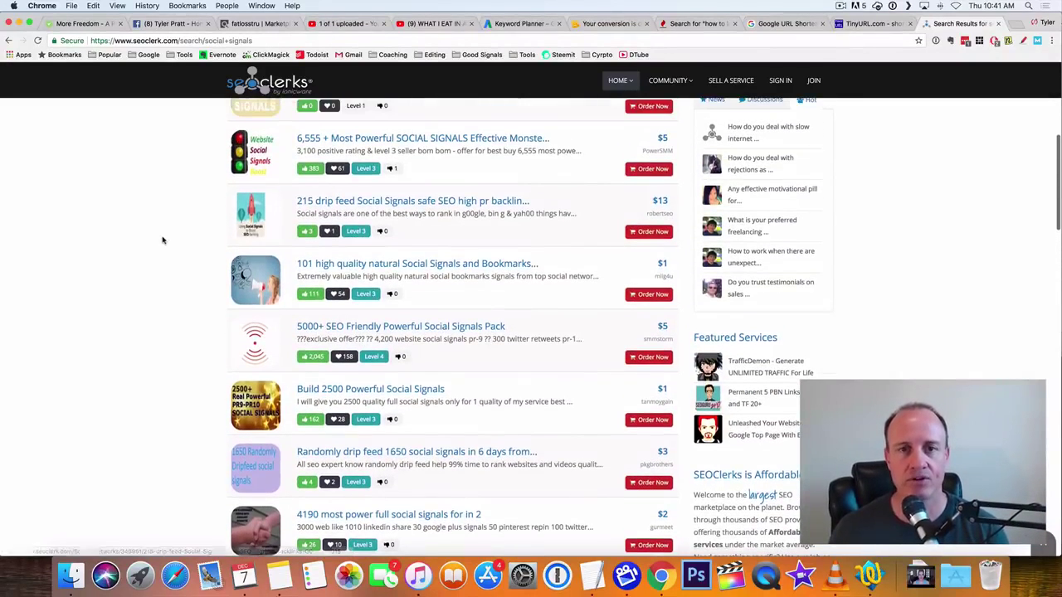